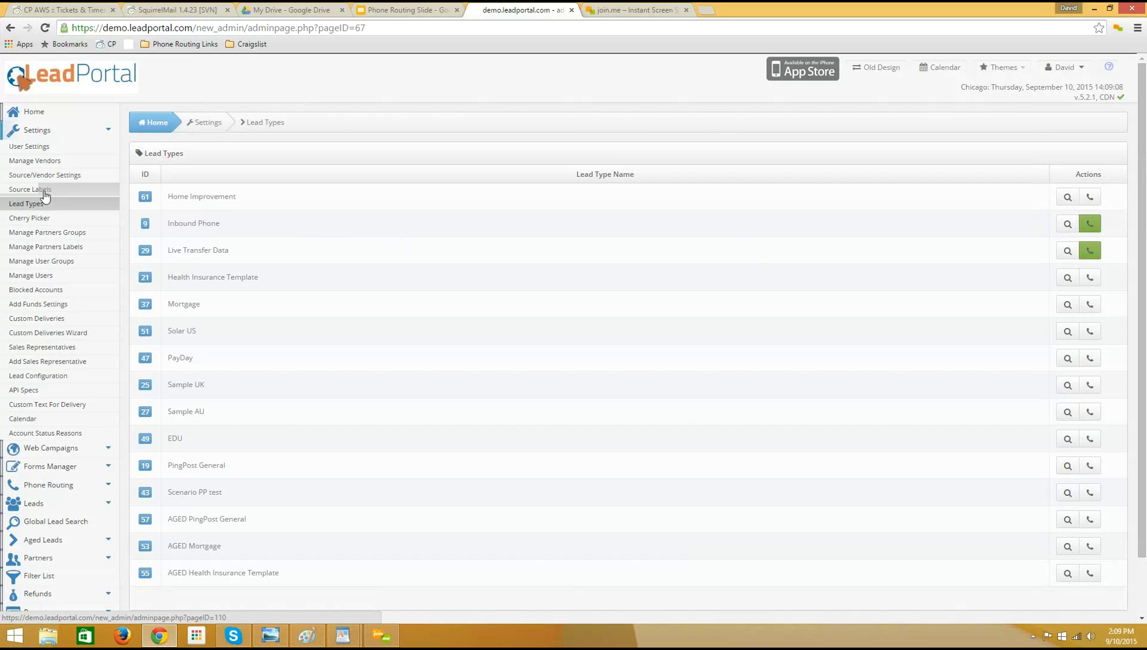
Open the source settings for the Inbound Phone lead type and look through the fields of a new source form.
click(31, 179)
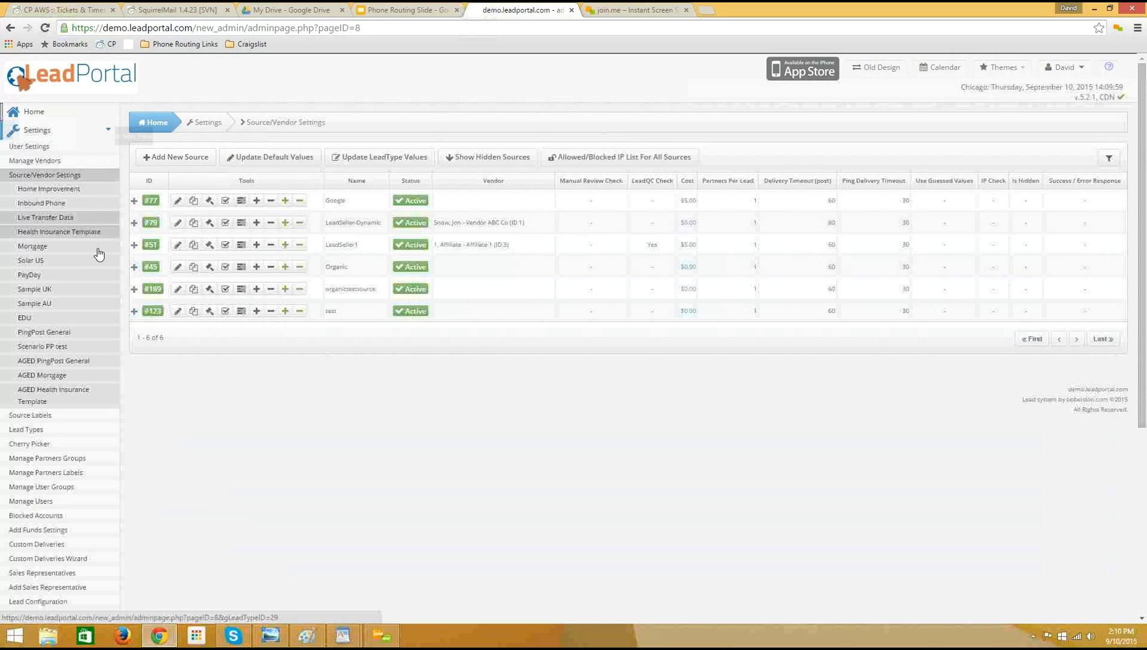
click(42, 206)
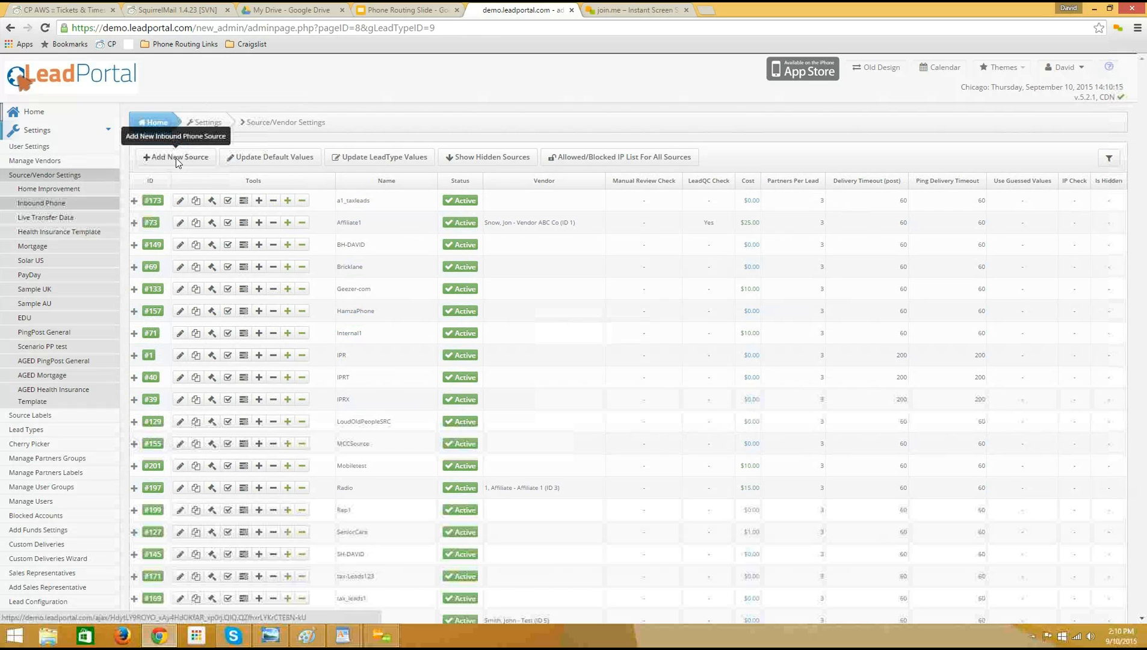
click(176, 158)
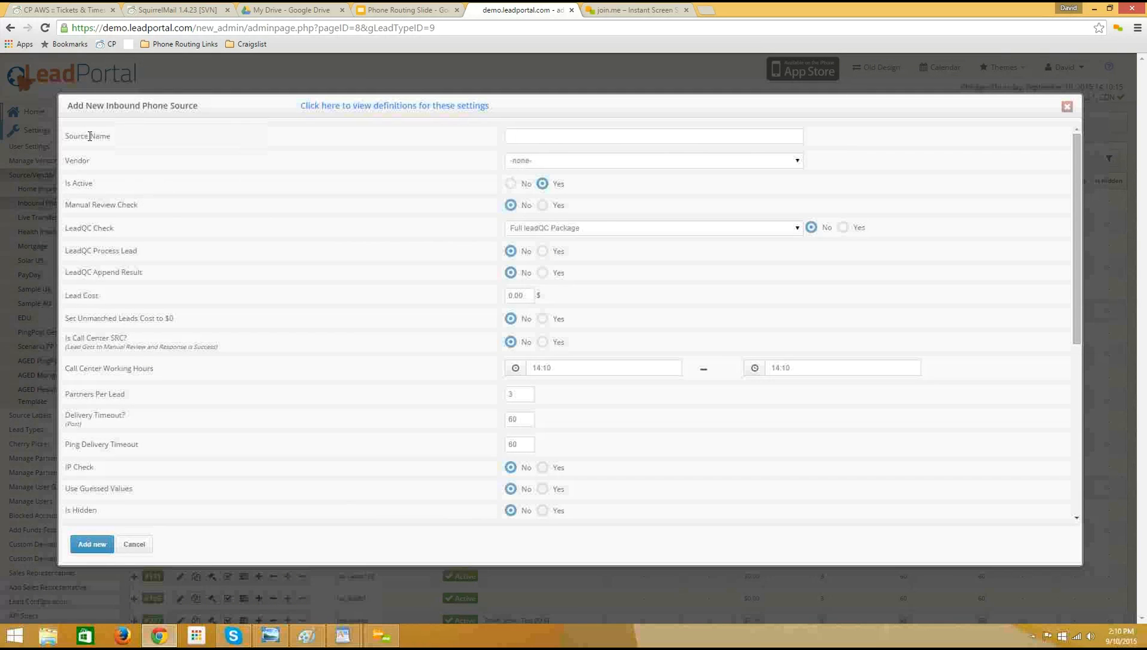
drag(112, 137, 72, 142)
click(88, 137)
click(586, 139)
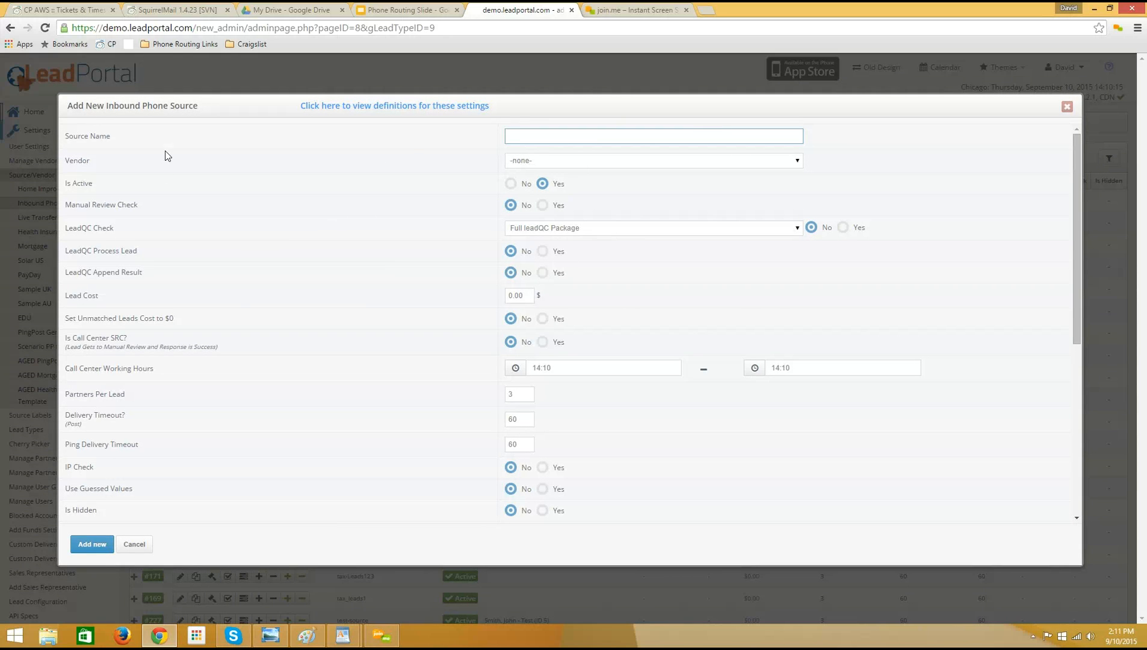
scroll(313, 330, down, 3)
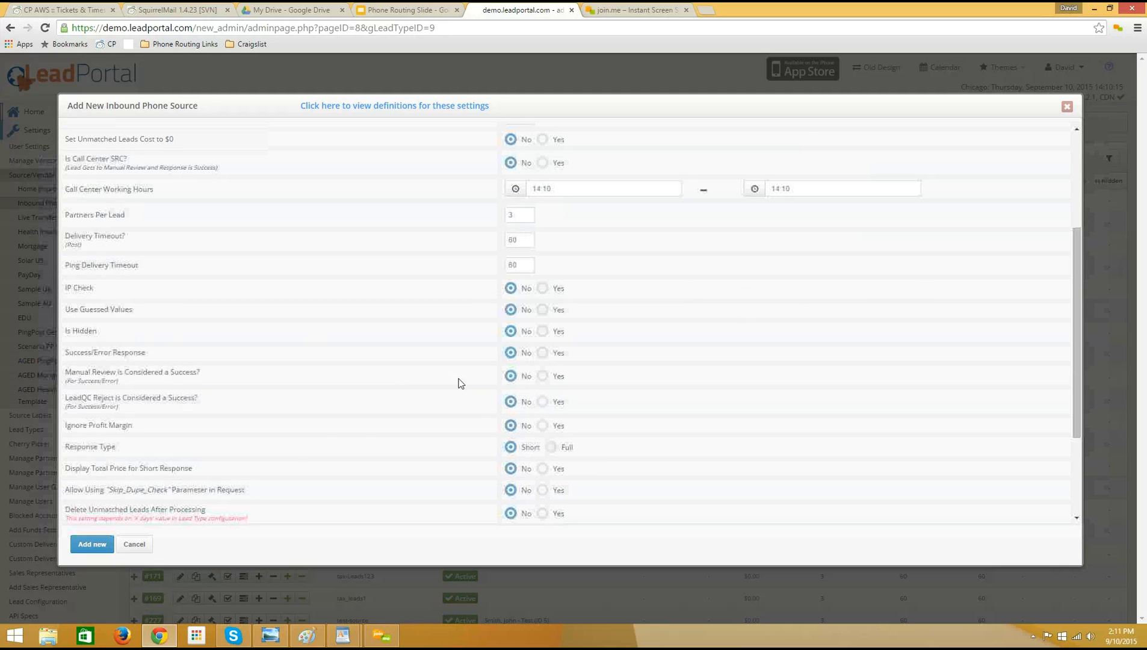
scroll(386, 371, down, 1)
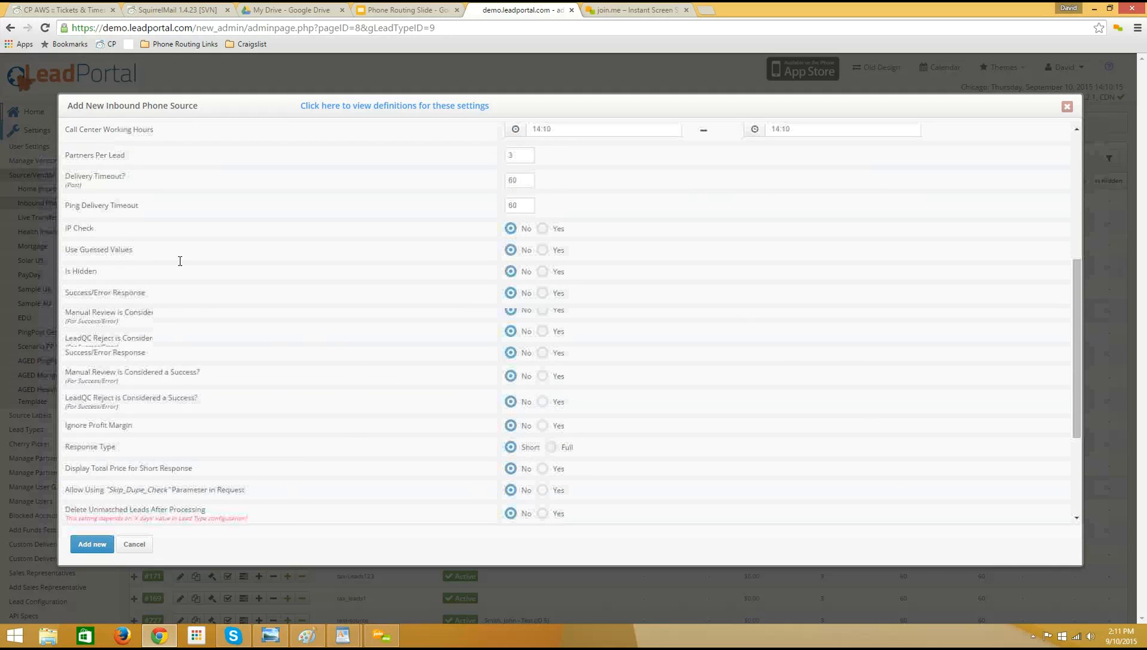
scroll(150, 352, up, 2)
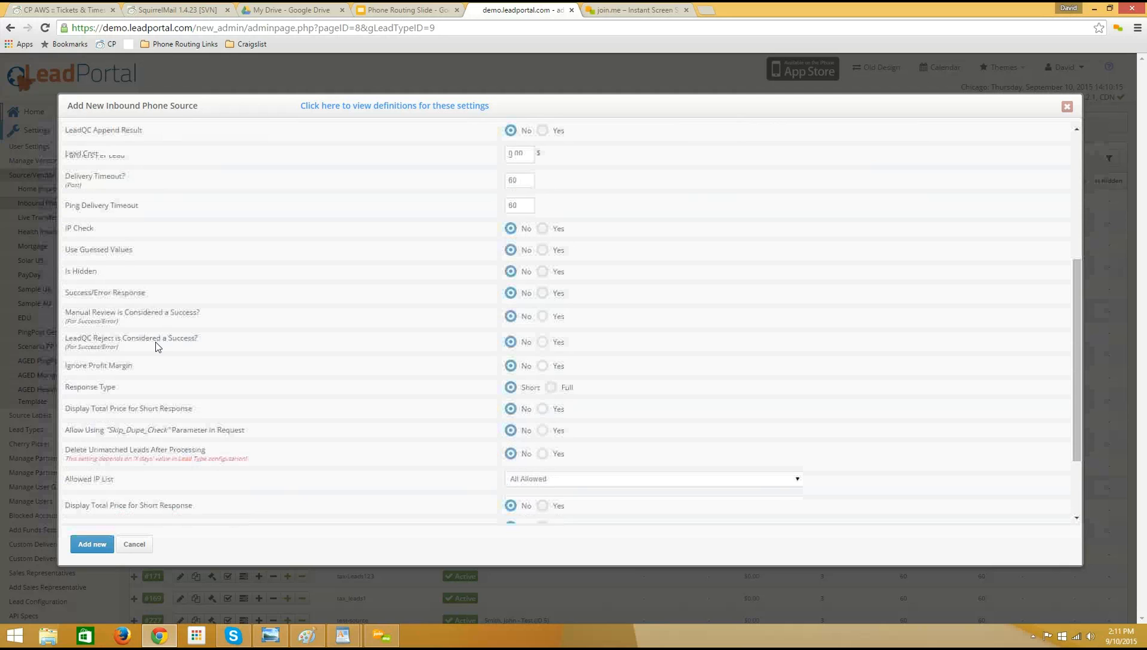
scroll(156, 347, up, 3)
Name the new Inbound Phone source CC Rep 1 and keep its vendor as -none-.
click(528, 138)
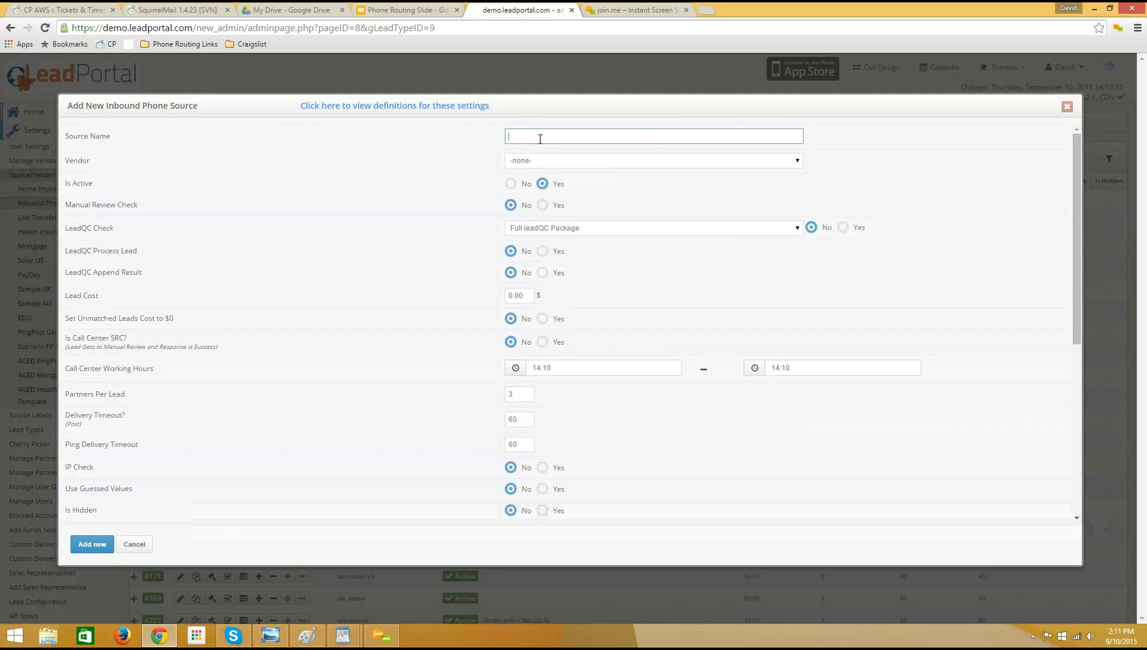
text(1)
triple_click(568, 134)
drag(568, 135, 479, 138)
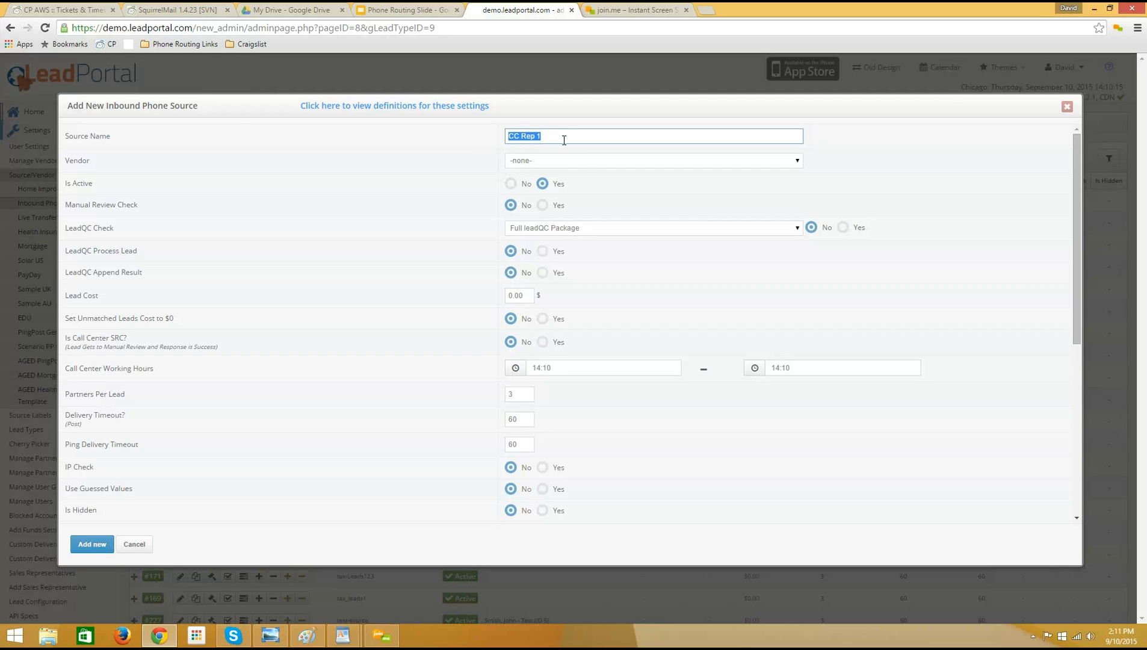
click(586, 162)
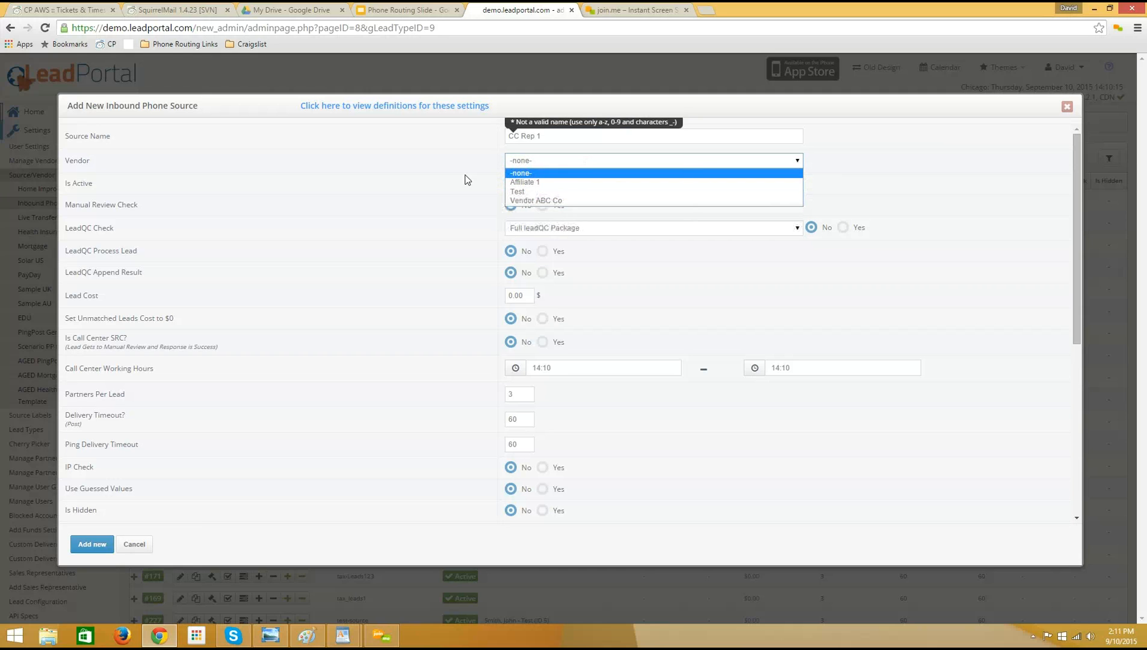
click(527, 172)
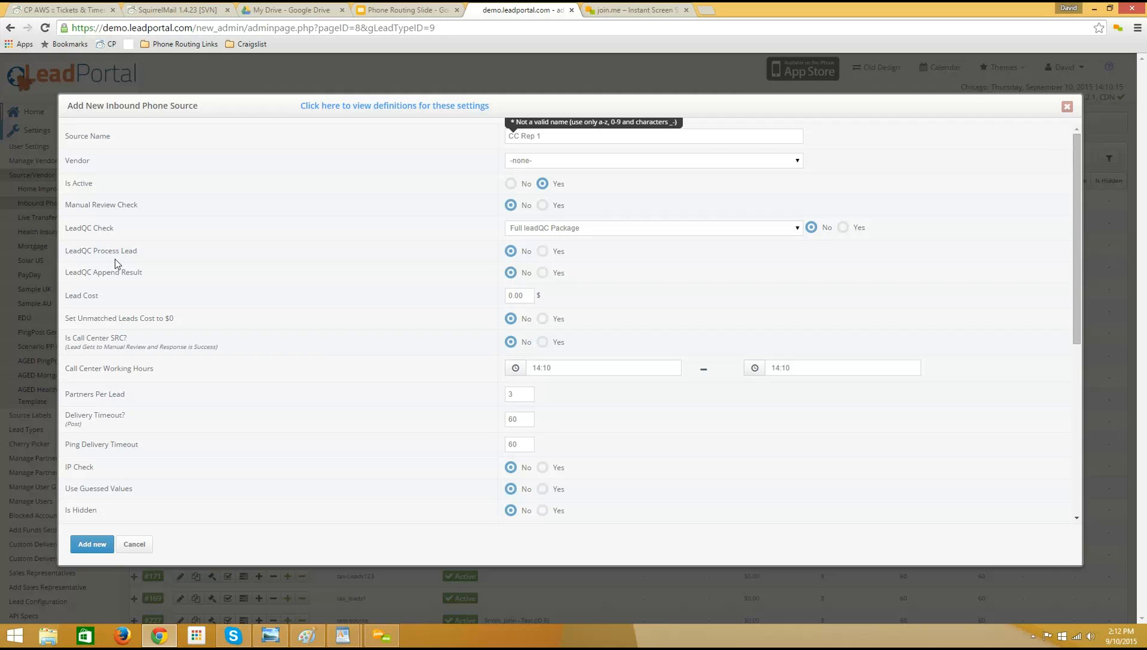
Set the lead cost of the new Inbound Phone source to 10.00 $.
drag(139, 274, 66, 208)
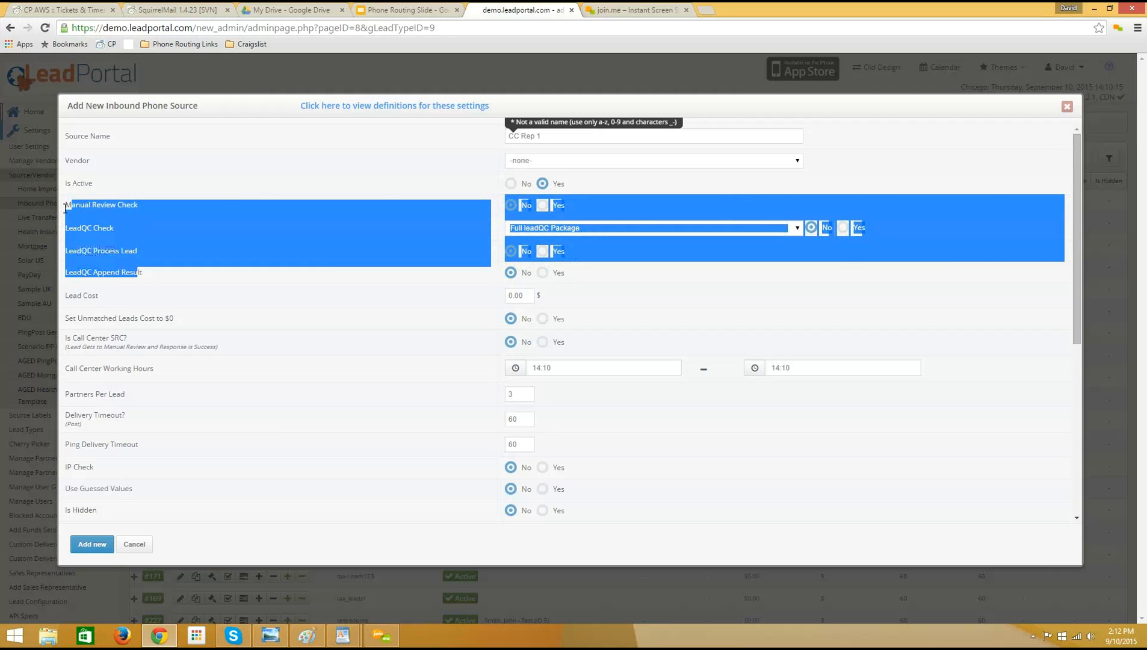
click(99, 208)
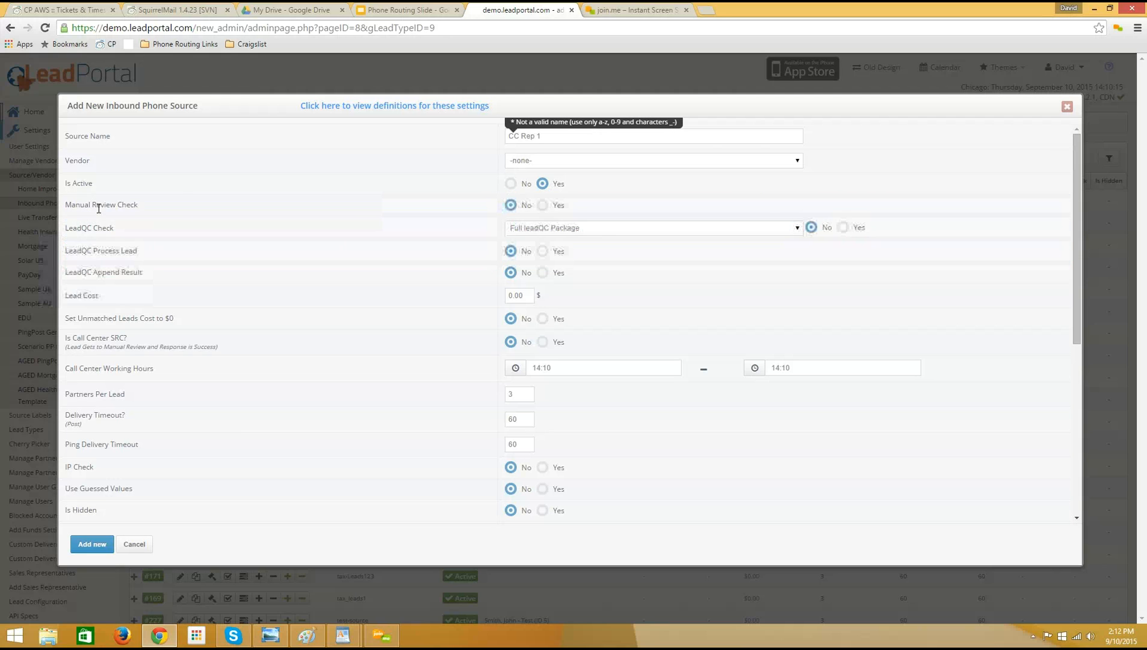
click(521, 297)
drag(519, 299, 504, 299)
click(526, 297)
double_click(510, 297)
text(1.00)
drag(502, 297, 530, 299)
Review the check, call center, delivery and response settings of the new Inbound Phone source.
click(159, 301)
drag(79, 208, 159, 278)
click(162, 281)
drag(63, 318, 150, 487)
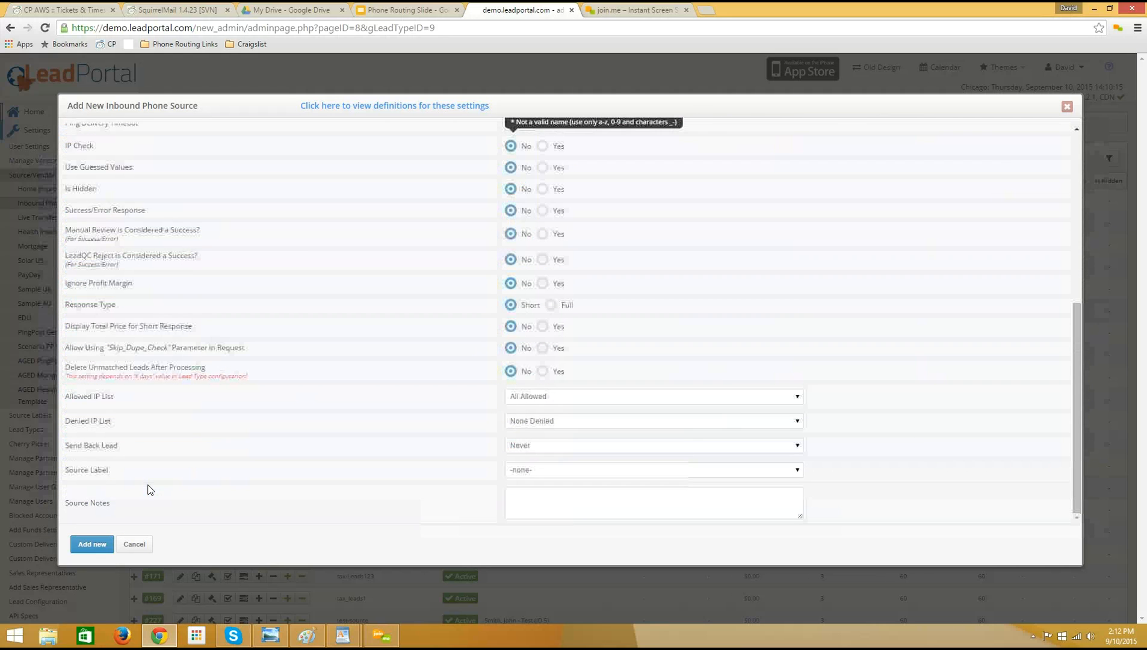
scroll(297, 316, up, 1)
scroll(299, 319, up, 1)
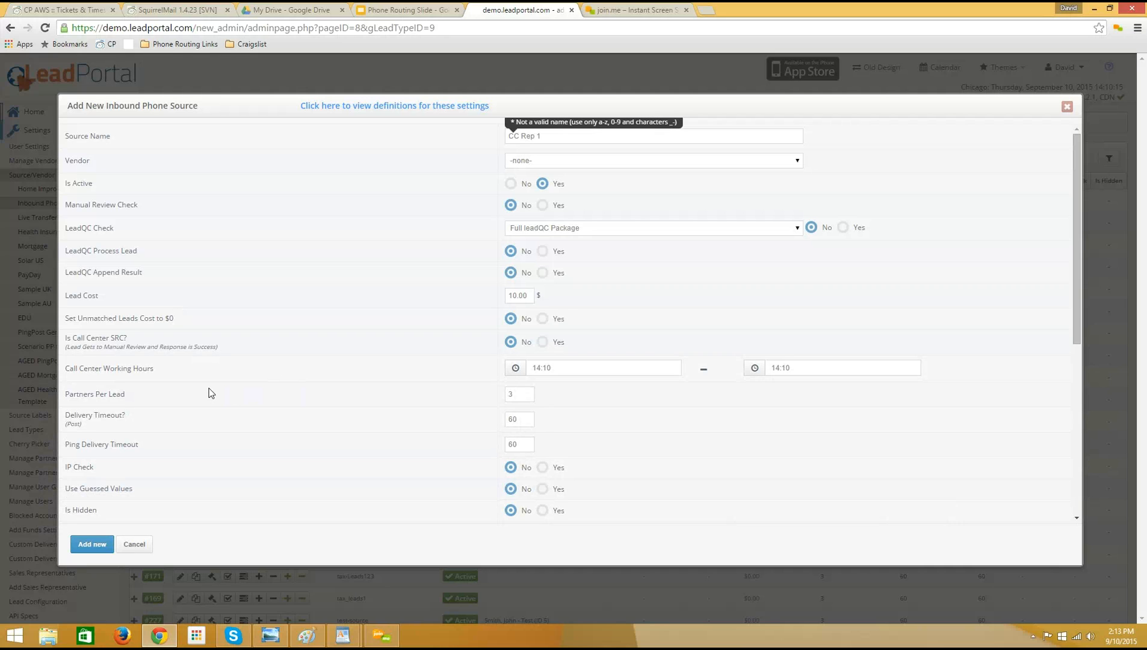
Try to add the new Inbound Phone source and close its form.
click(103, 549)
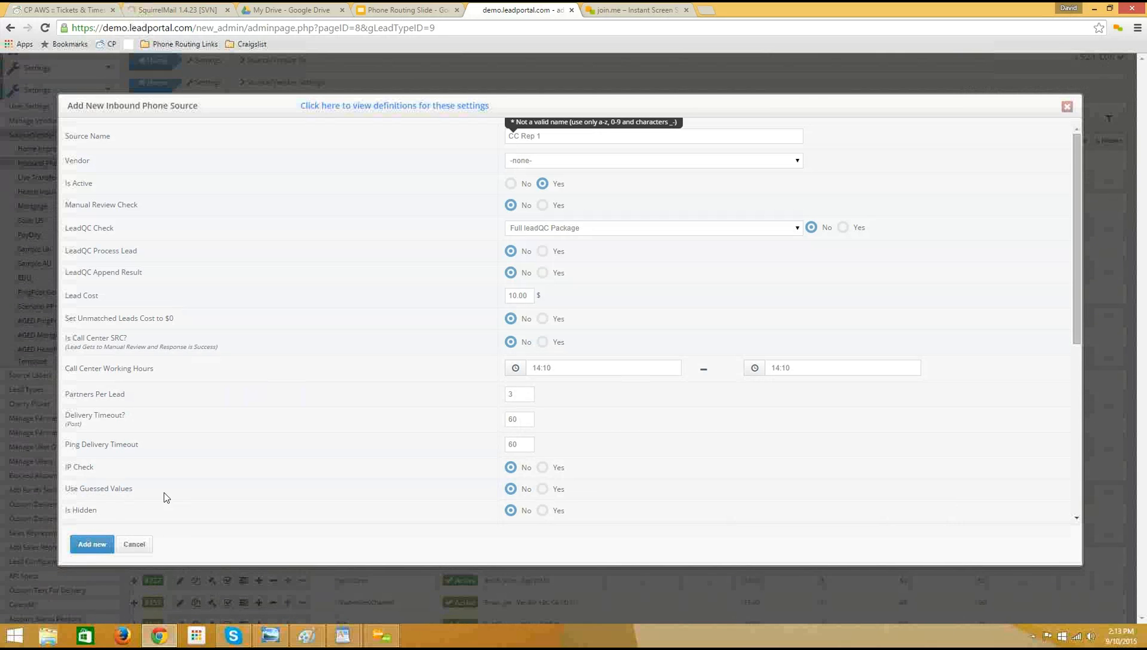
click(1067, 108)
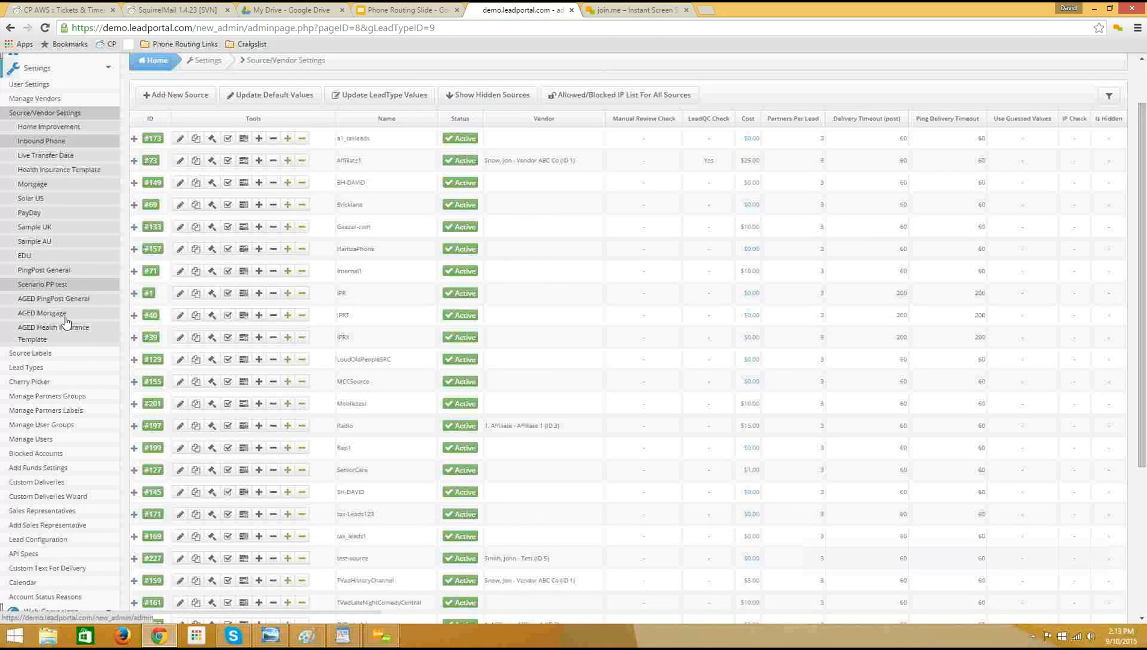
right_click(5, 313)
click(529, 66)
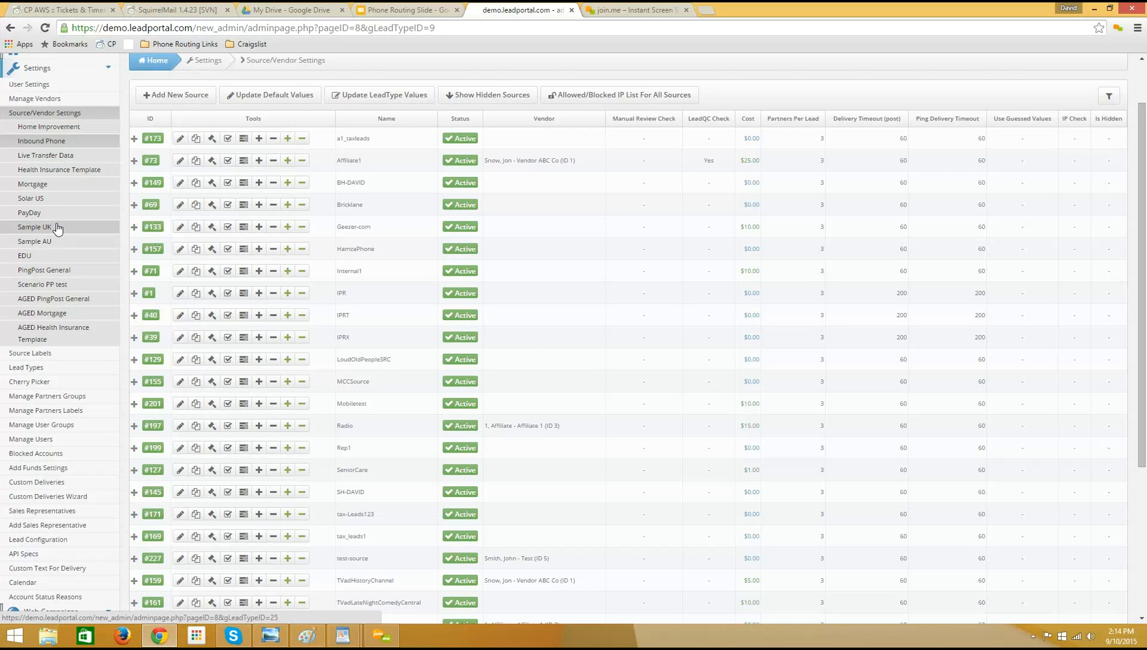
Start a new source for the Live Transfer Data lead type with Manual Review Check set to Yes and vendor -none-.
click(30, 155)
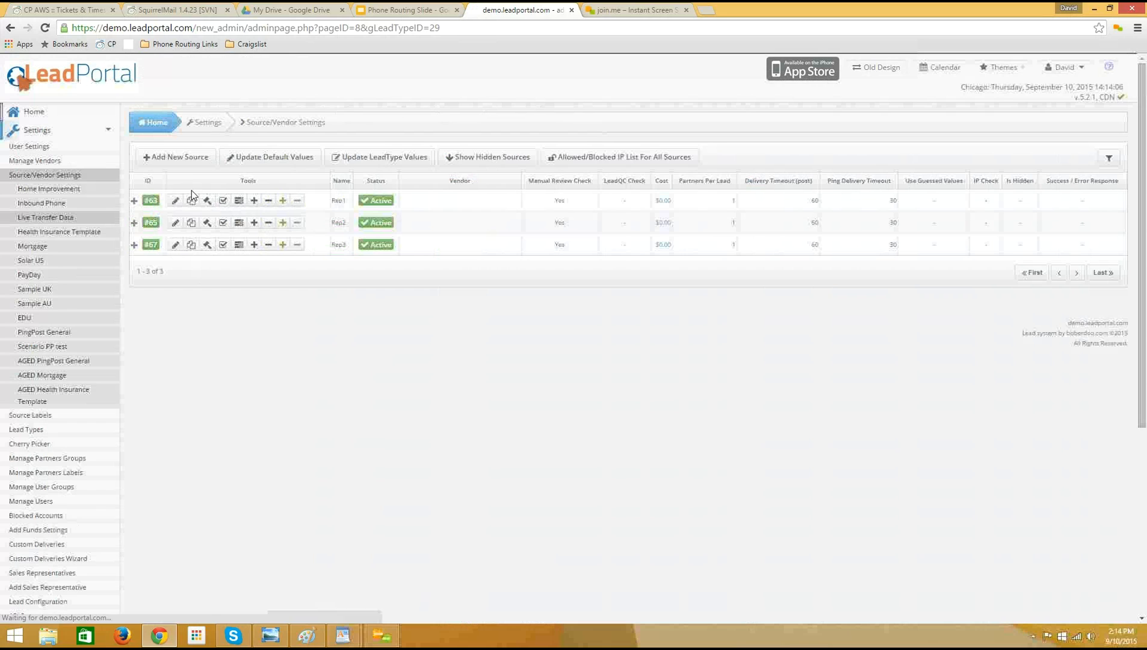
click(187, 159)
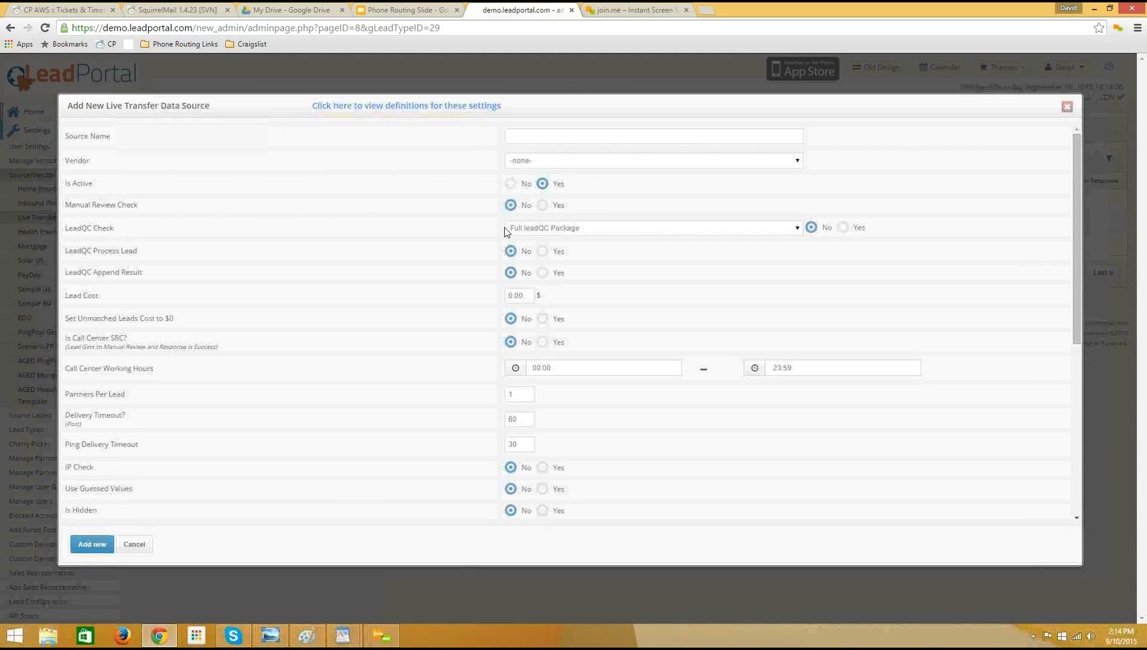
click(543, 206)
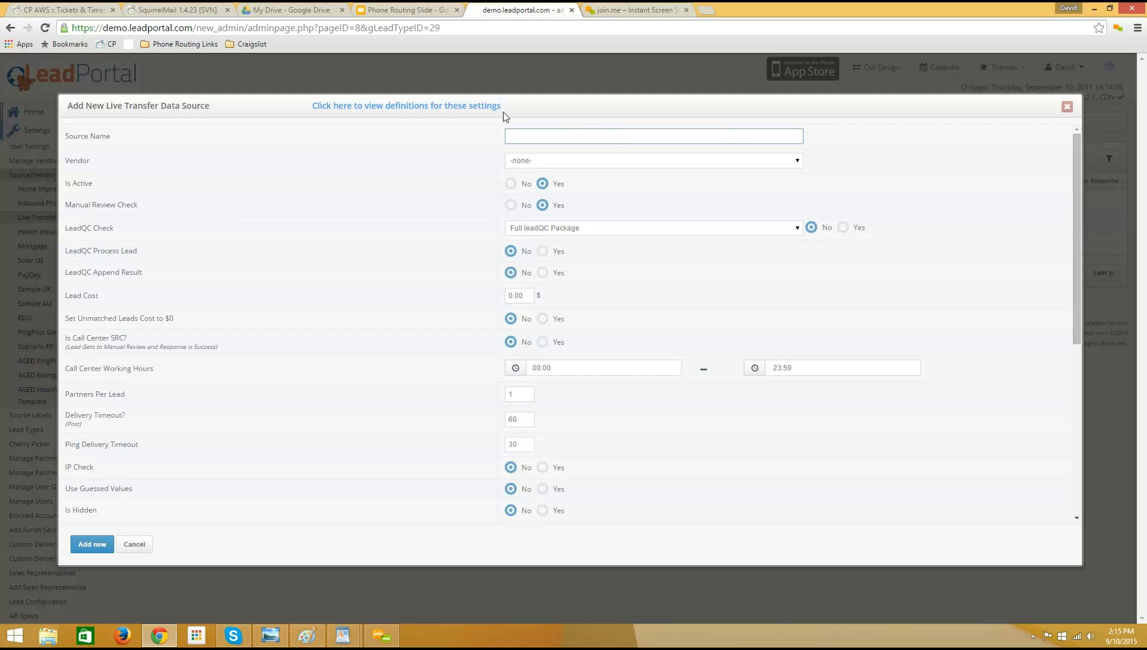
click(572, 164)
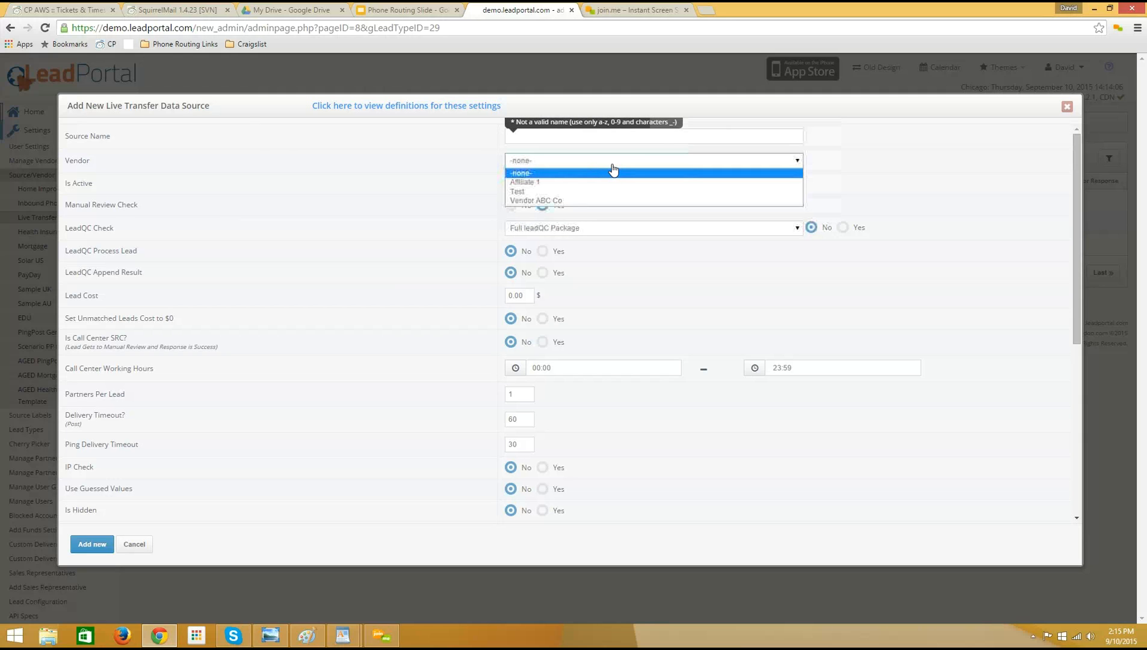
click(848, 175)
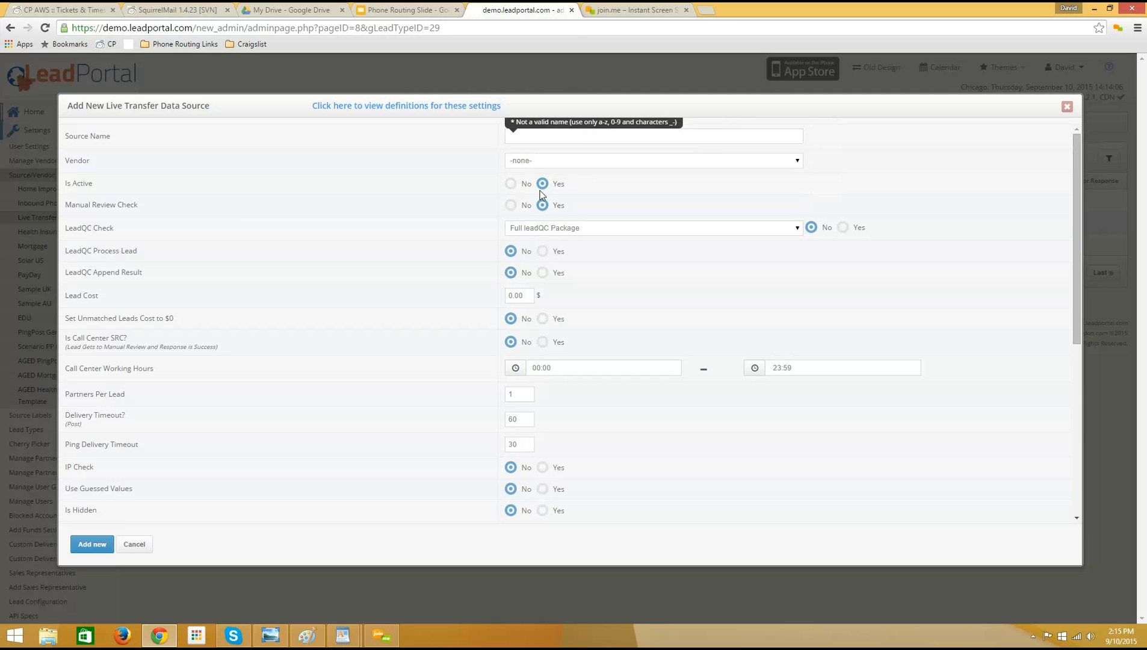
click(525, 295)
Examine the LeadQC options and remaining settings of the Live Transfer Data source form, and close it without adding the source.
drag(67, 228, 154, 275)
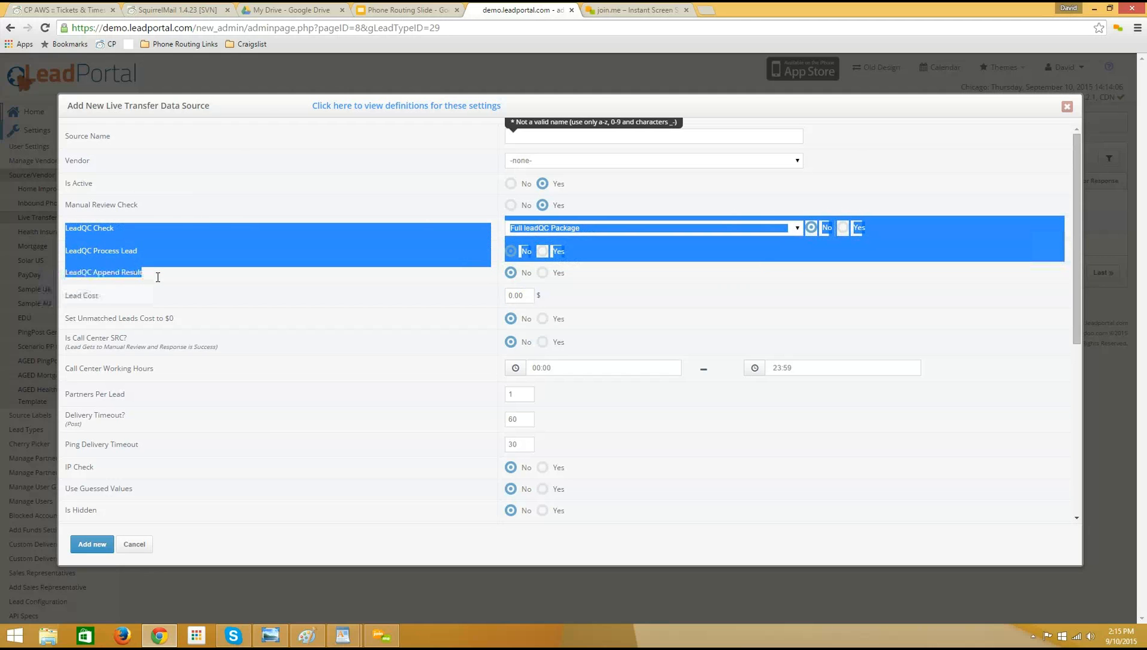
click(160, 278)
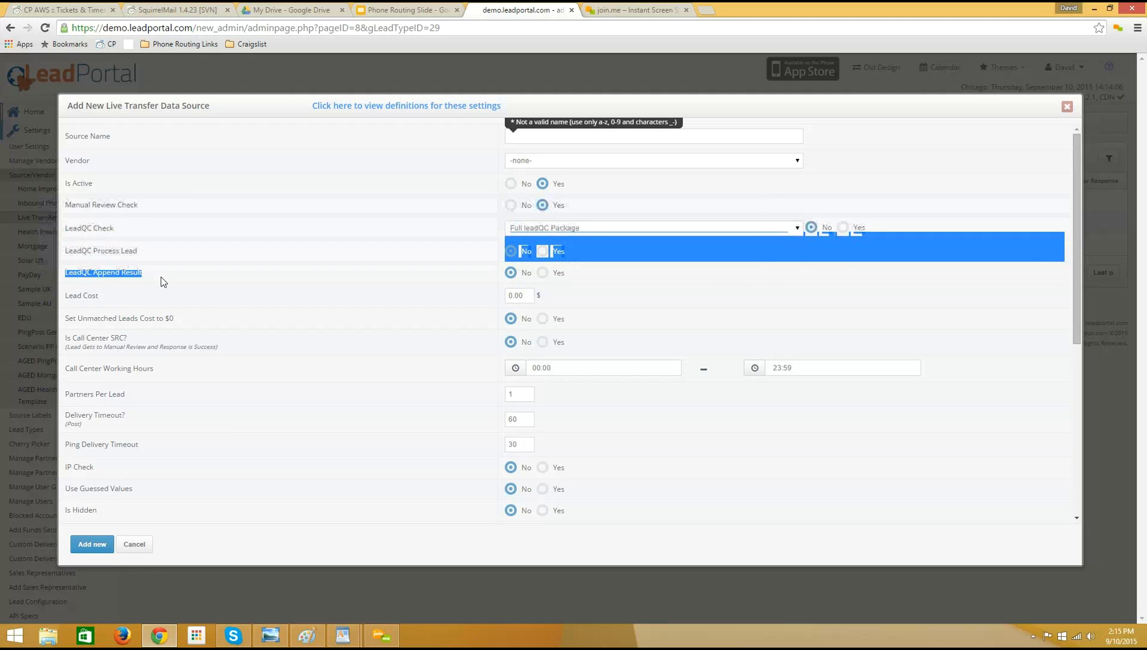
drag(68, 228, 166, 270)
click(66, 232)
drag(107, 238, 166, 276)
click(166, 278)
scroll(176, 271, down, 1)
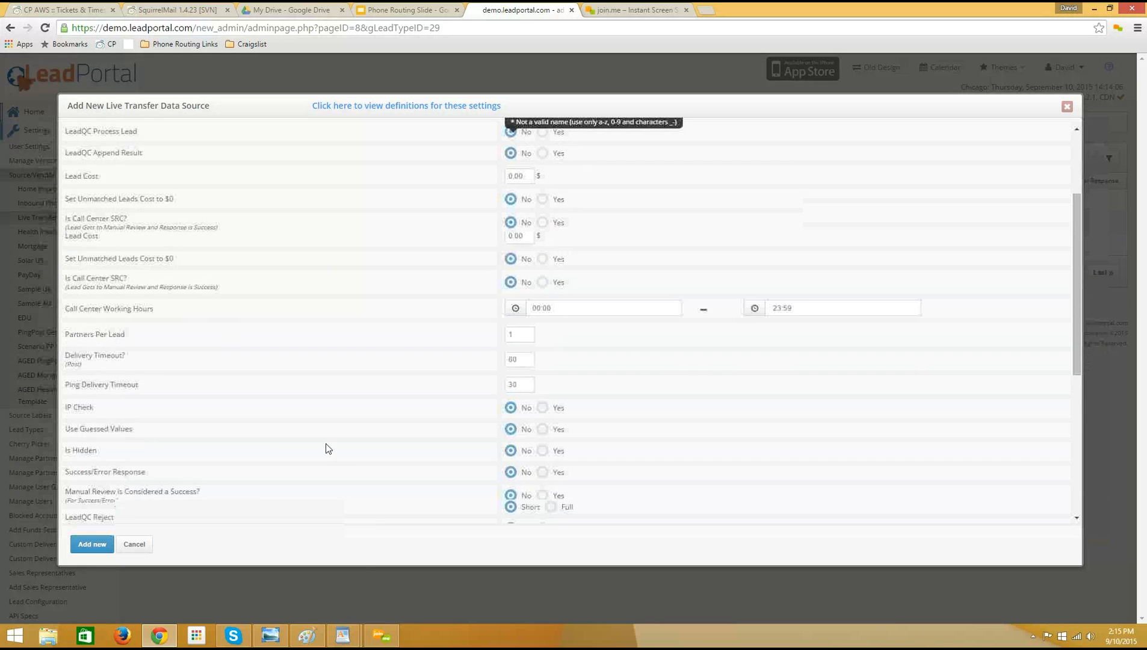
scroll(445, 361, down, 1)
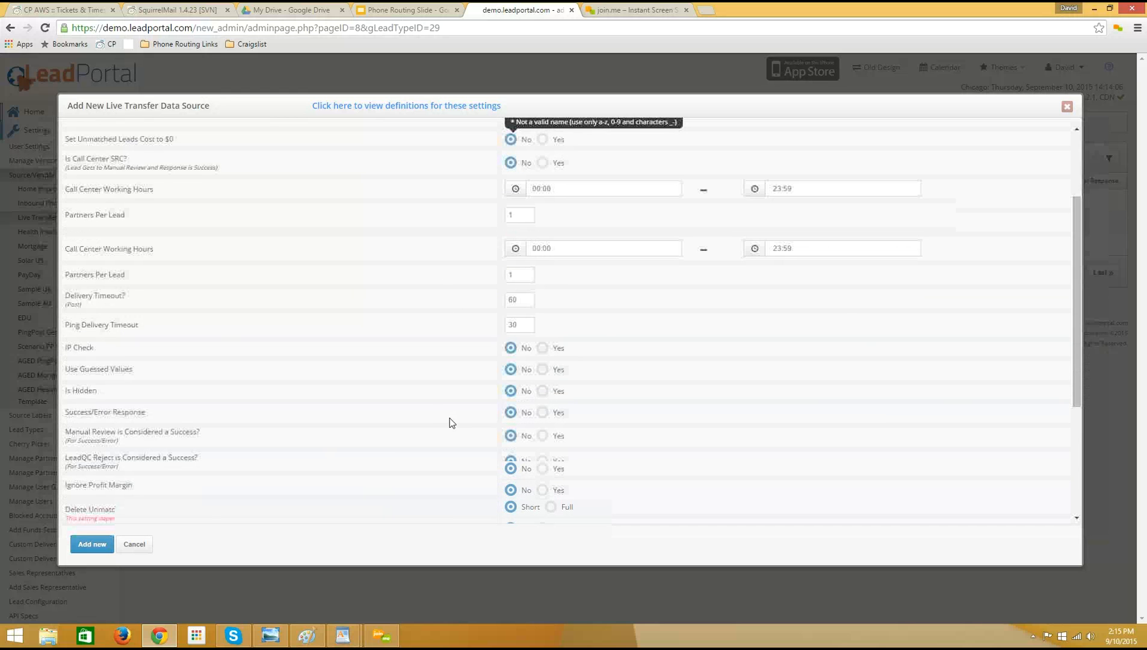
scroll(229, 396, up, 5)
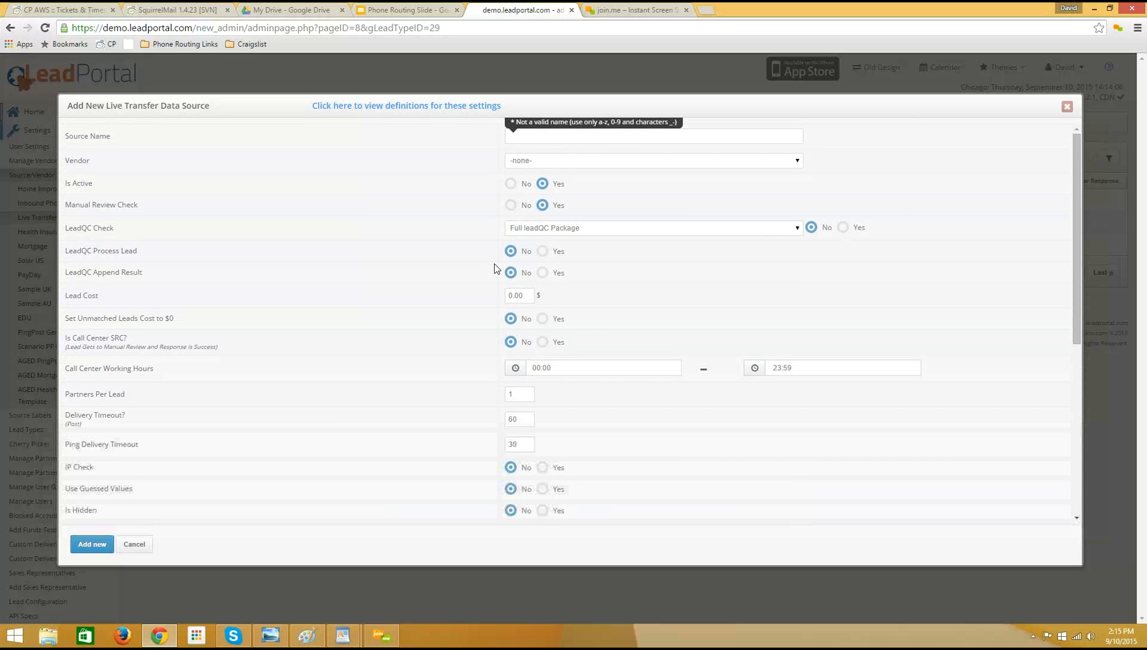
click(1067, 106)
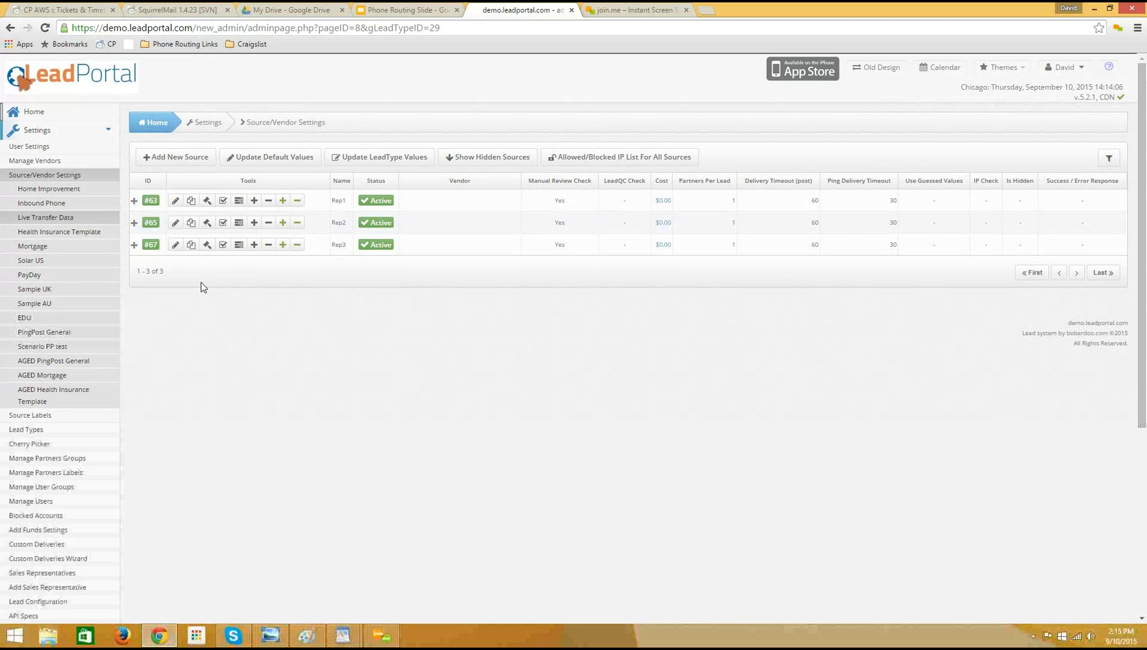
Open the Forms Manager to view the existing Live Transfer Data forms.
scroll(204, 301, down, 1)
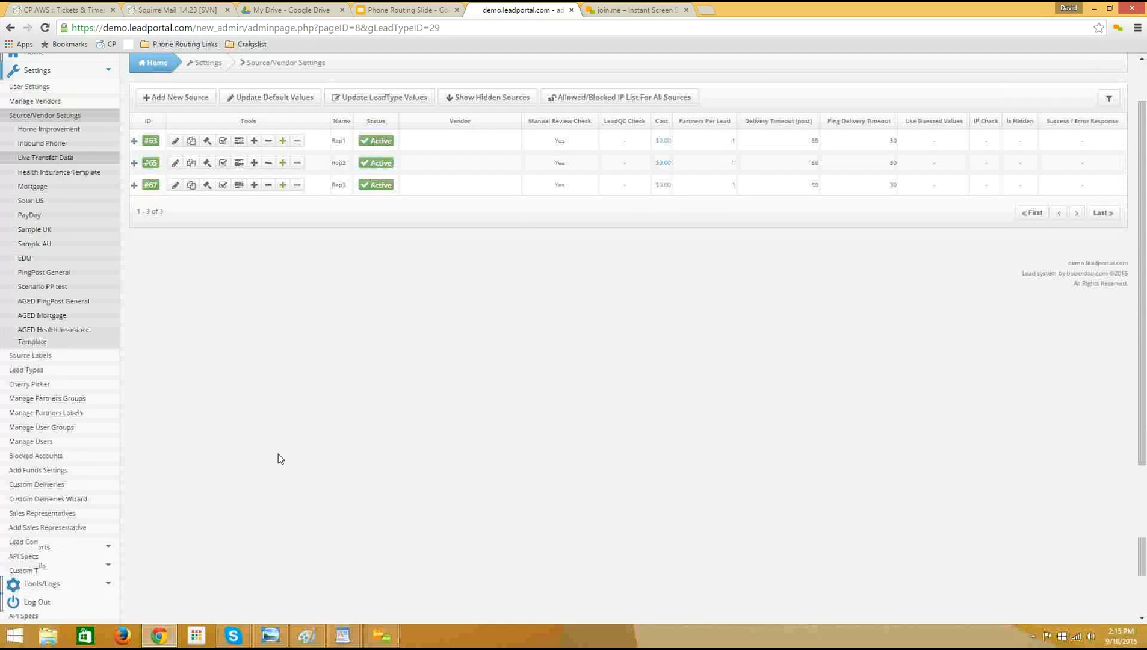
scroll(279, 460, down, 4)
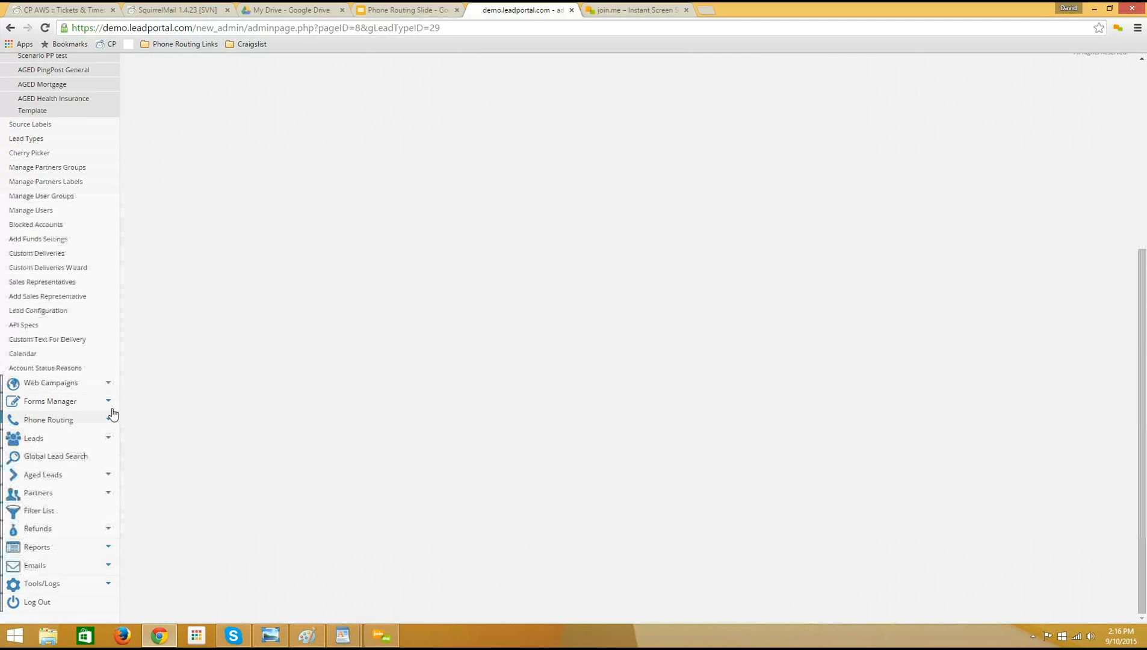
click(70, 406)
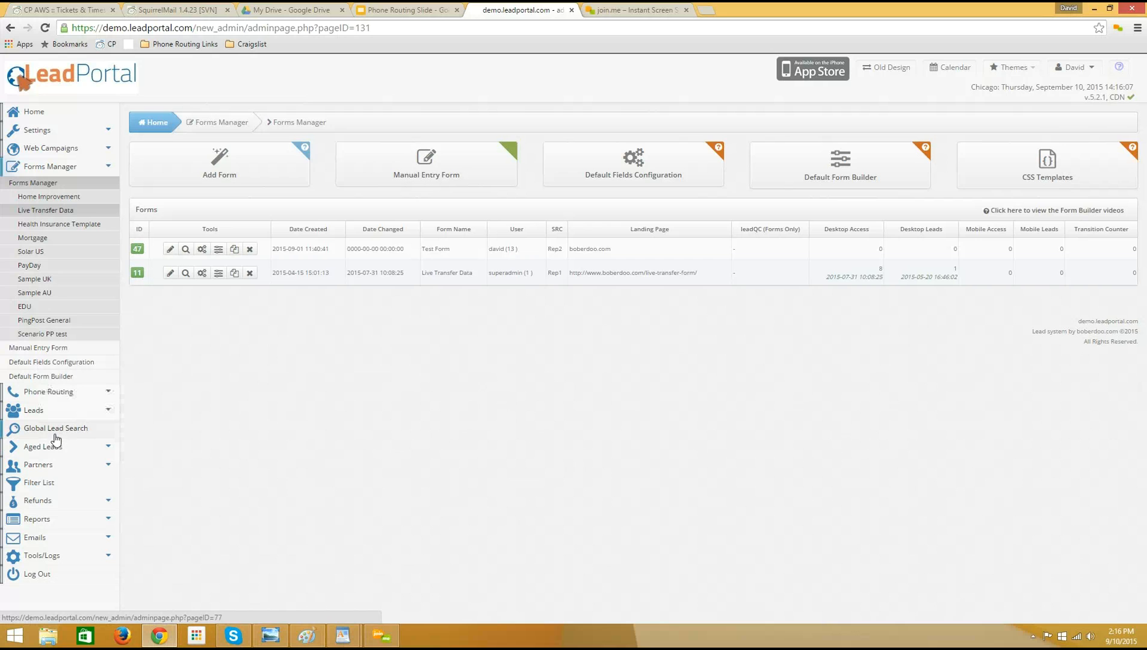
Open the list of inbound phone campaigns in Phone Routing and look at the Auto Insurance campaign.
click(48, 395)
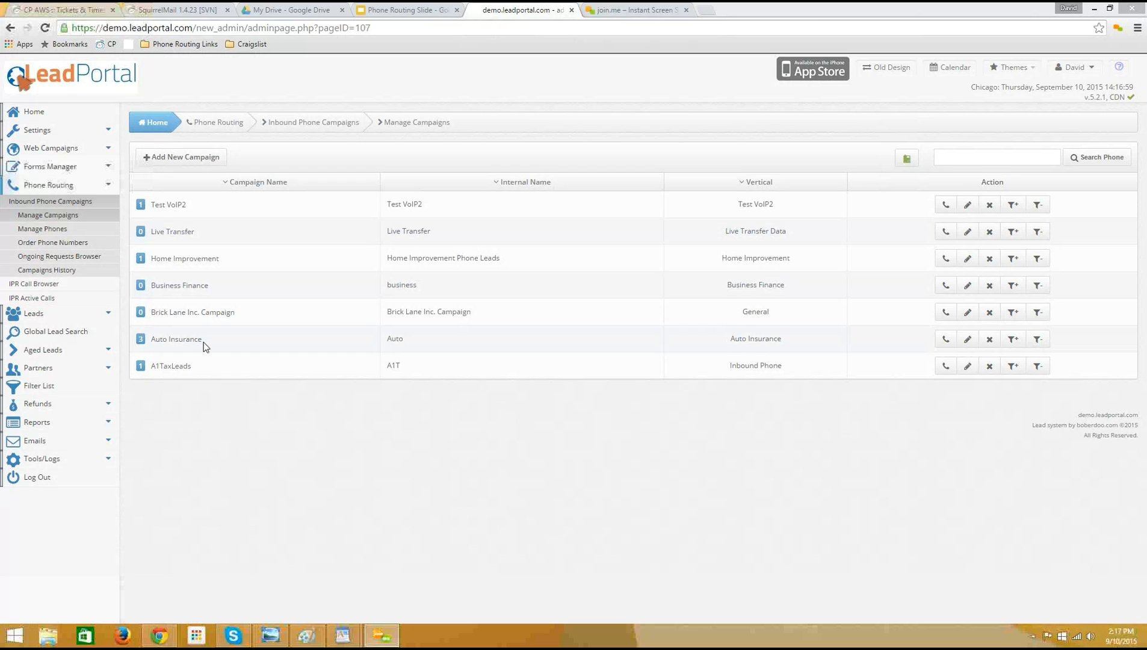
click(160, 342)
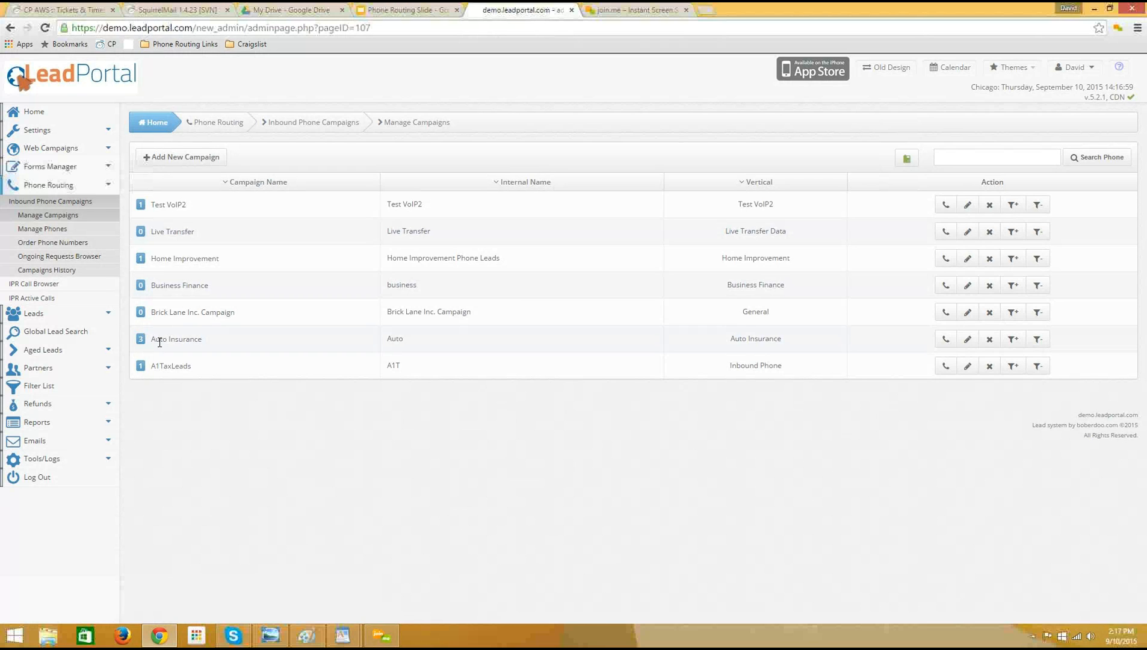
drag(161, 345, 214, 337)
click(235, 338)
Examine the name, vertical and notes fields of the new campaign form, and close it without adding a campaign.
click(176, 159)
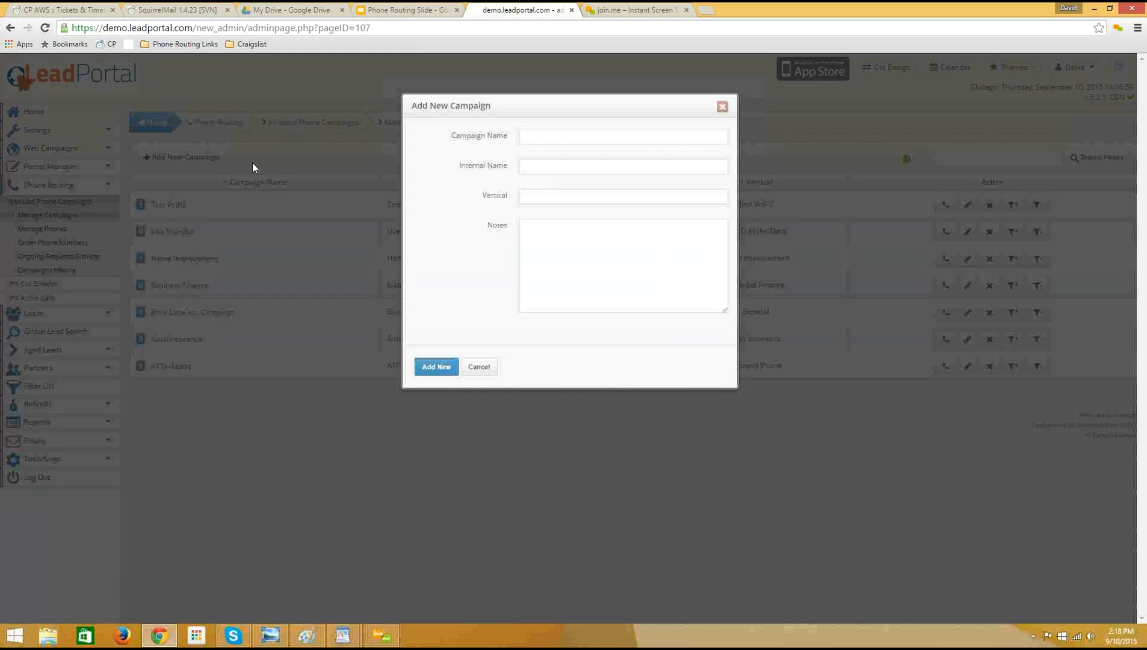
click(563, 138)
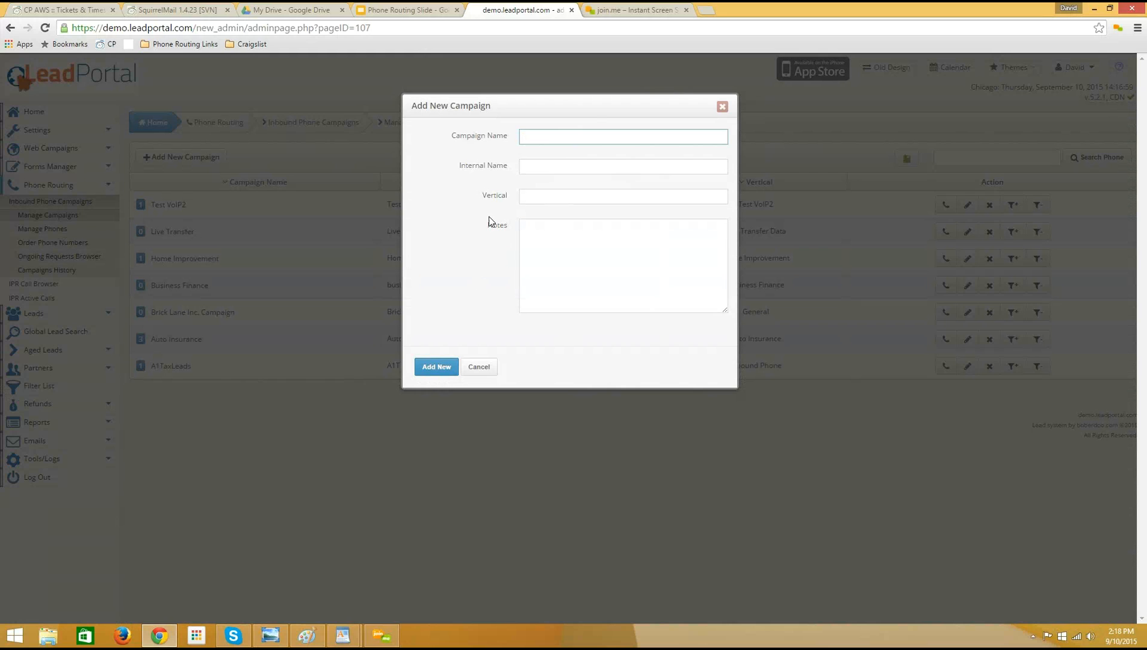
click(532, 170)
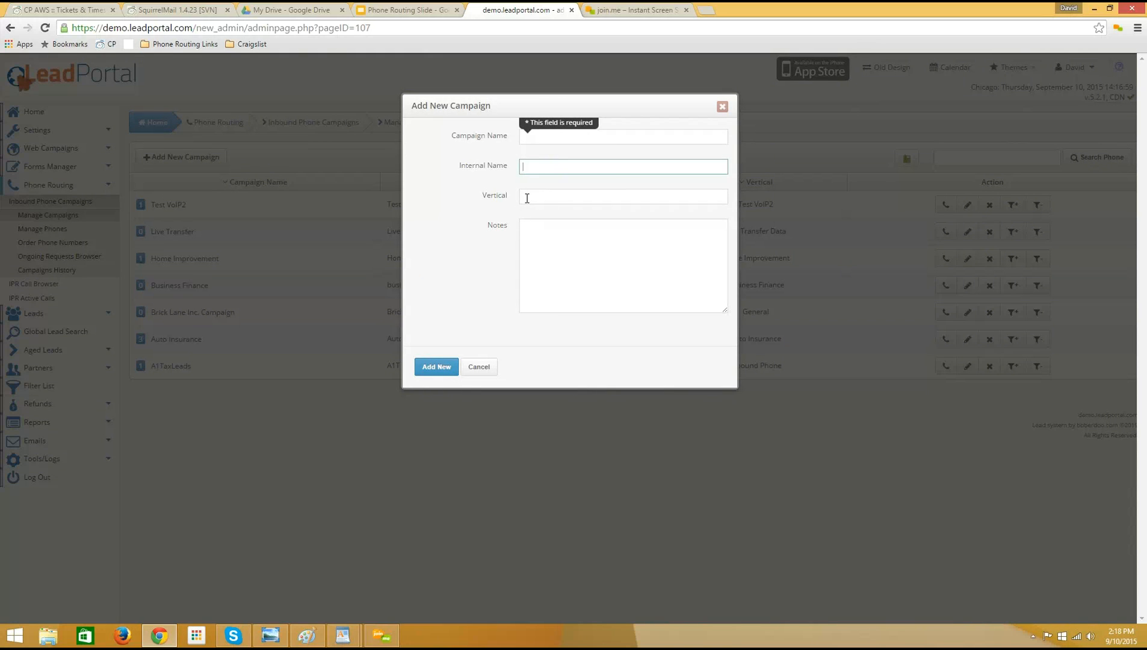
click(527, 198)
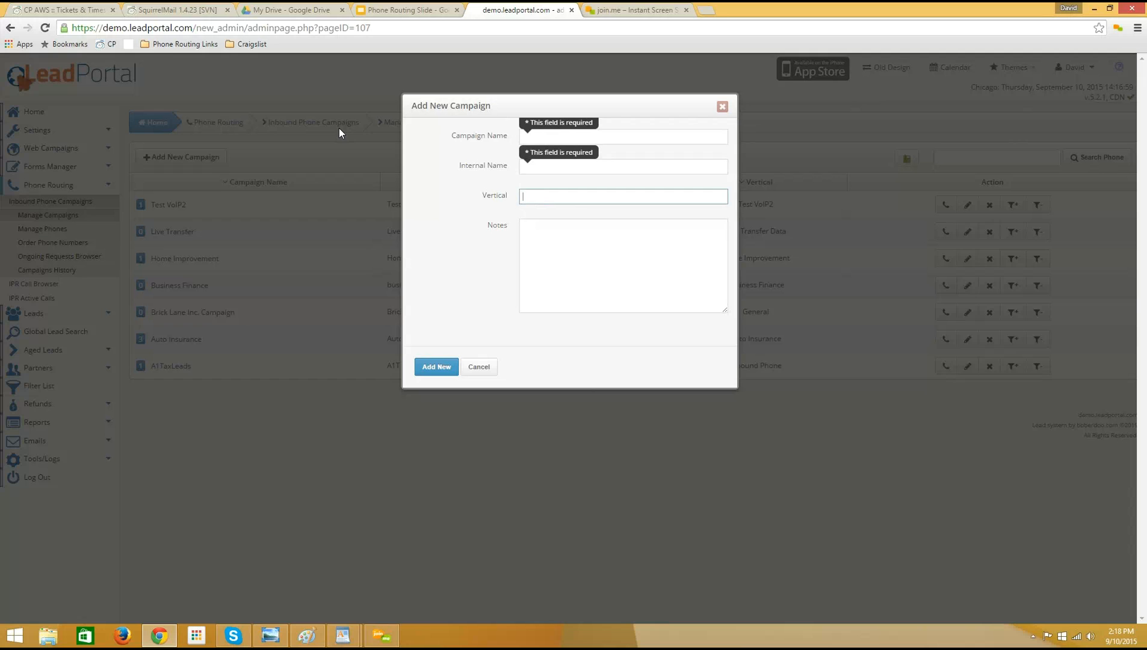
click(554, 196)
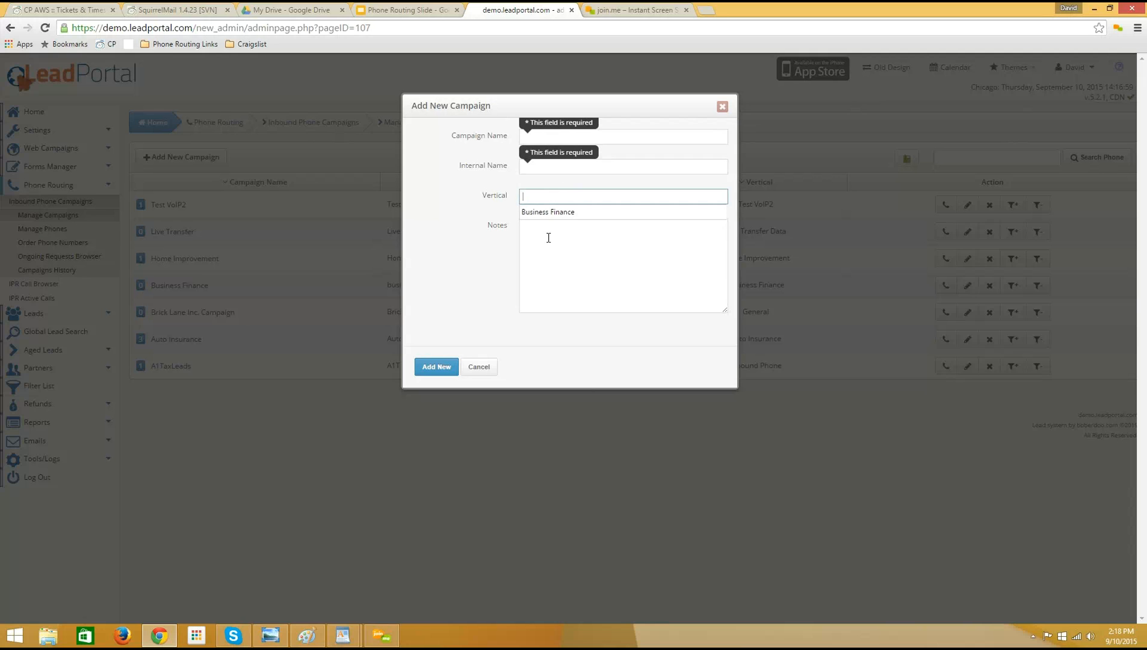
click(547, 236)
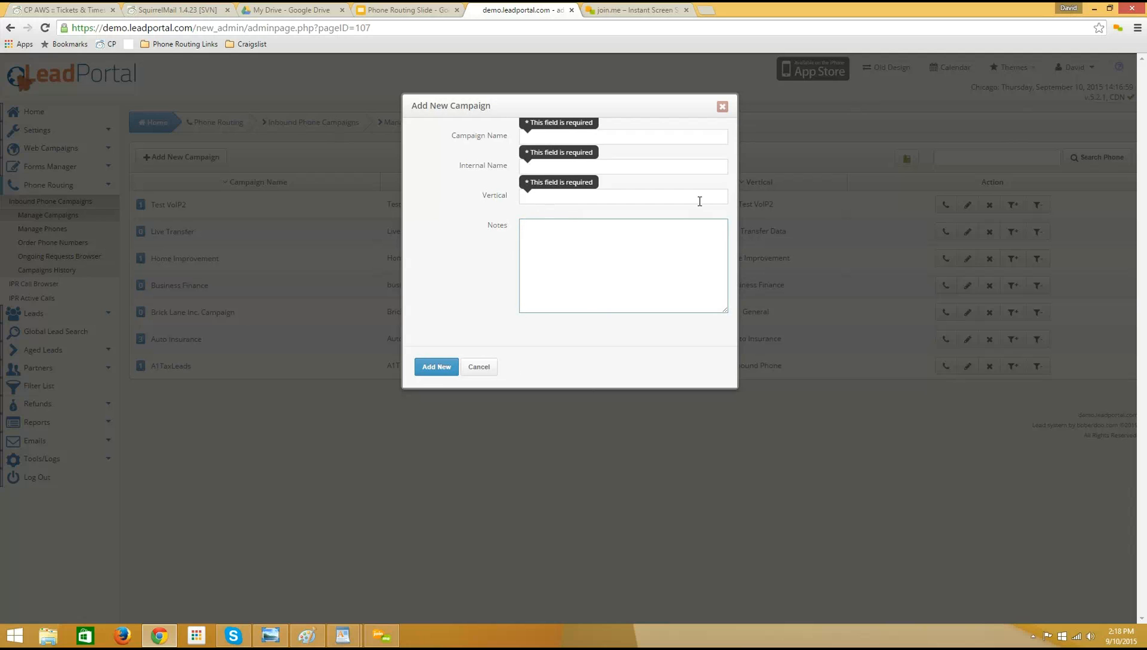
click(722, 107)
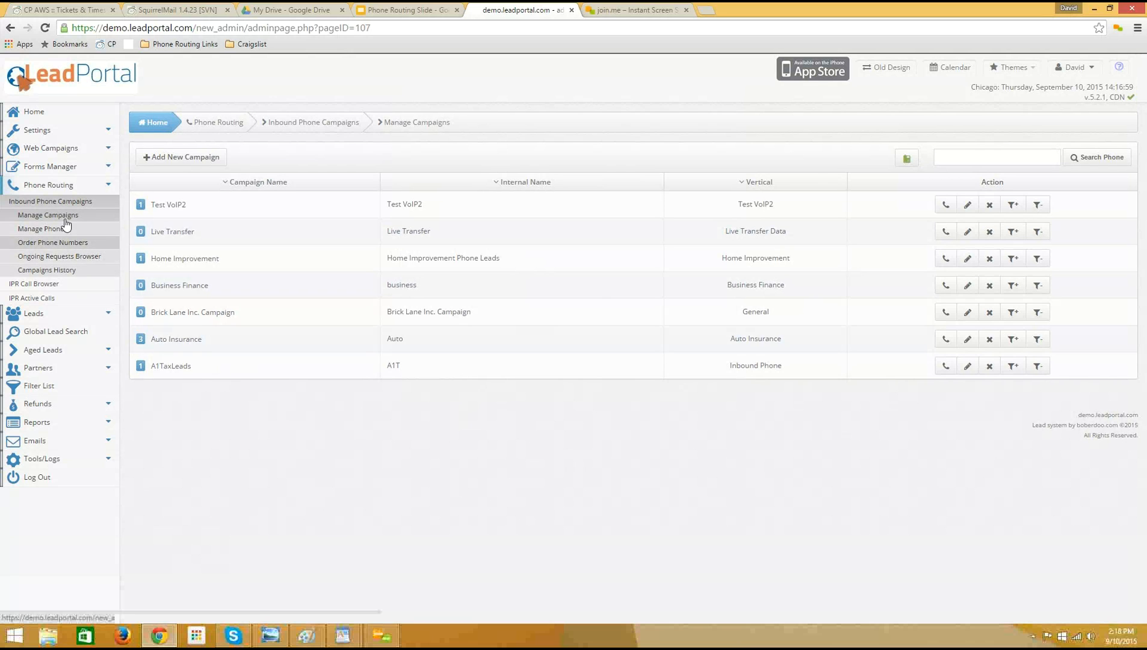
Open the US toll-free phone number order form and set the number of new phones to order to 3.
click(32, 245)
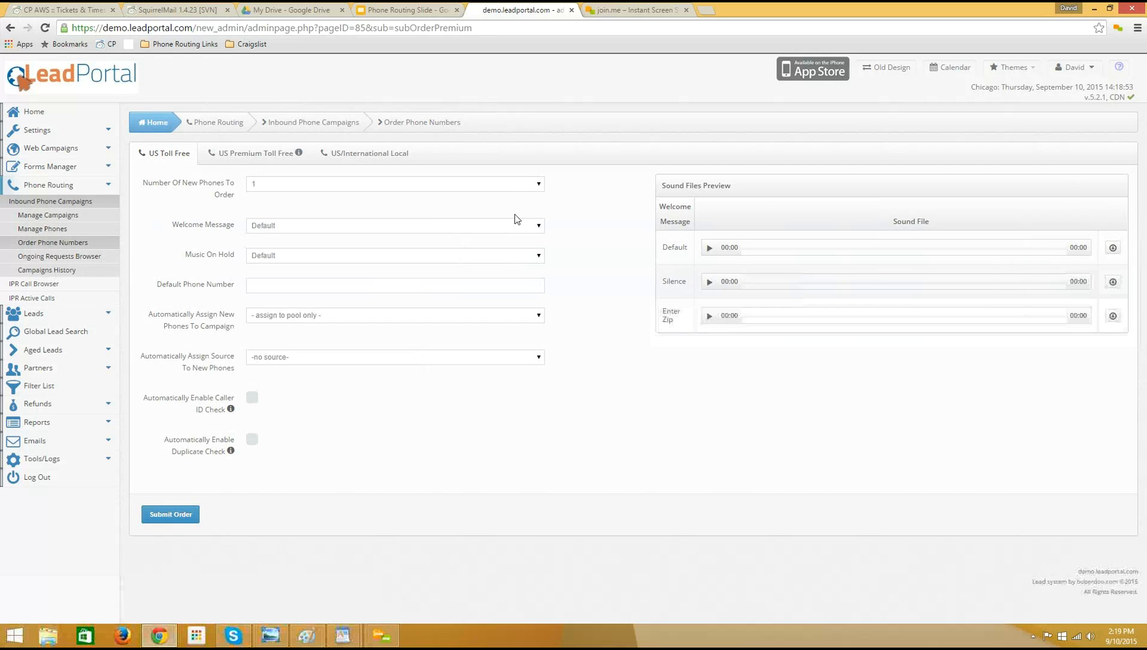
click(397, 184)
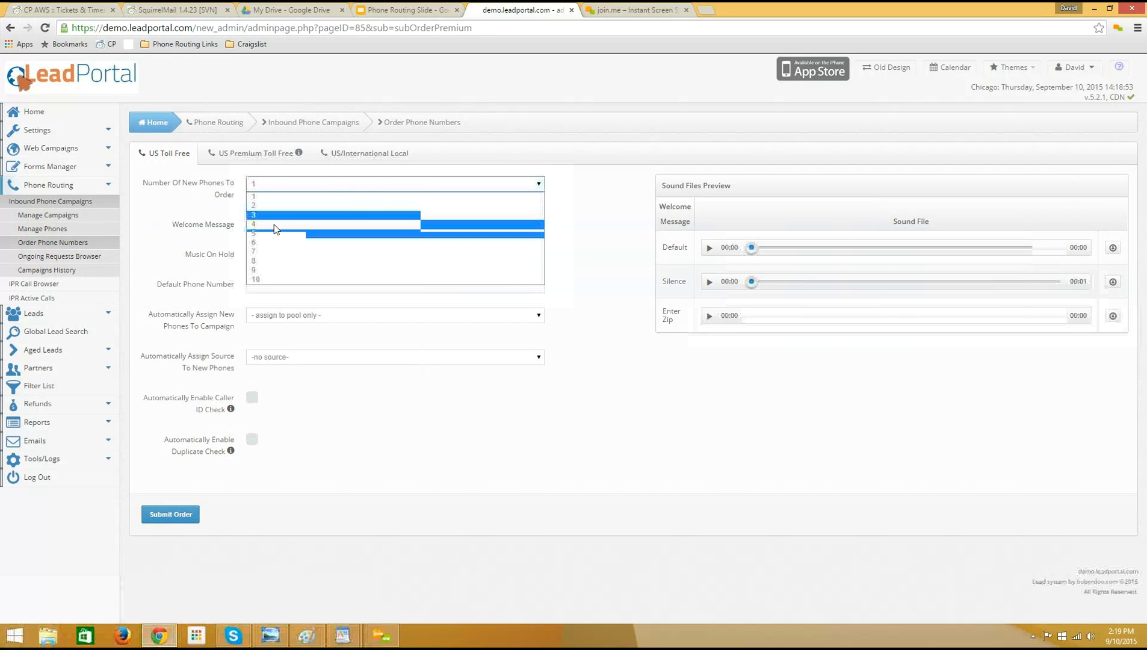
key(Return)
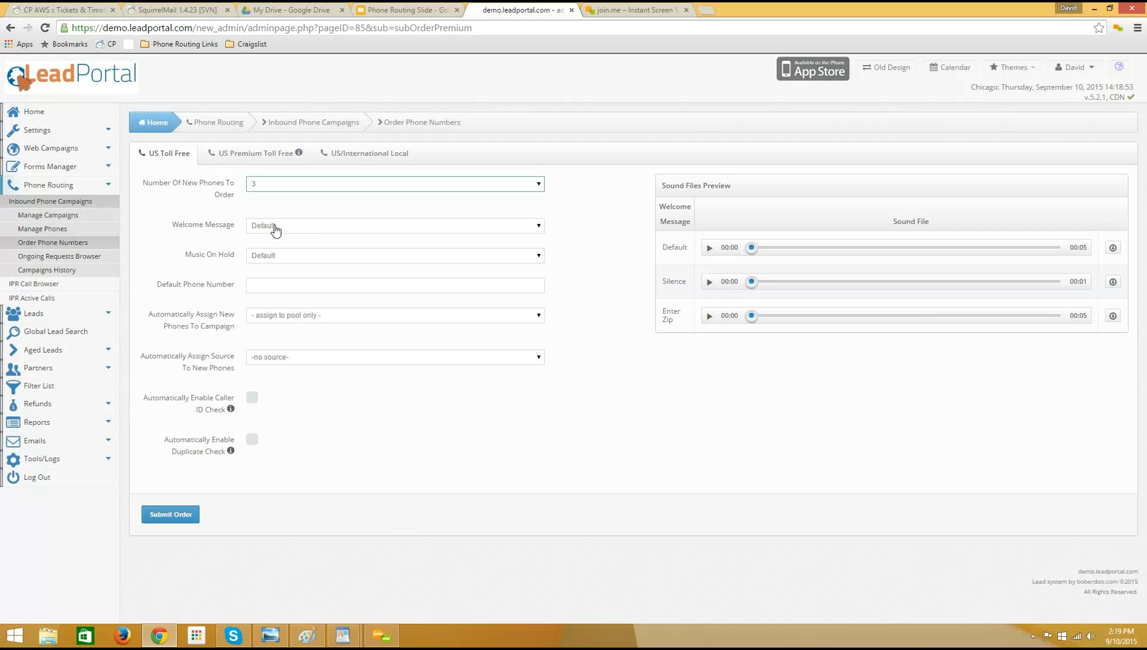
Examine the available Welcome Message and Music On Hold options in the US toll-free order form.
click(294, 227)
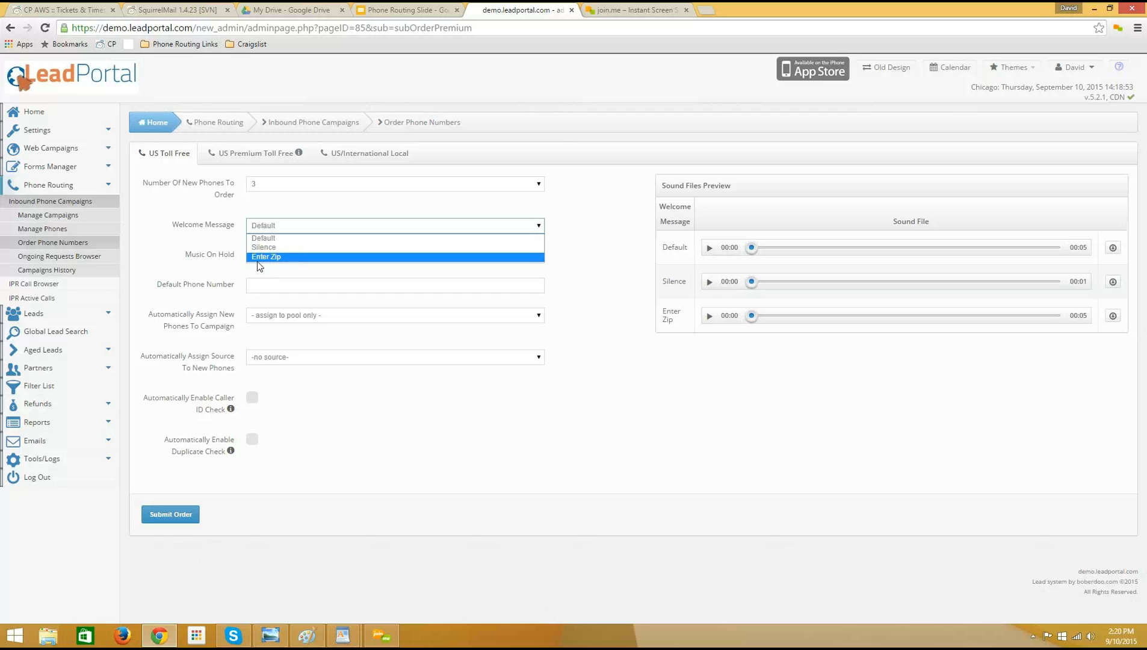
click(234, 263)
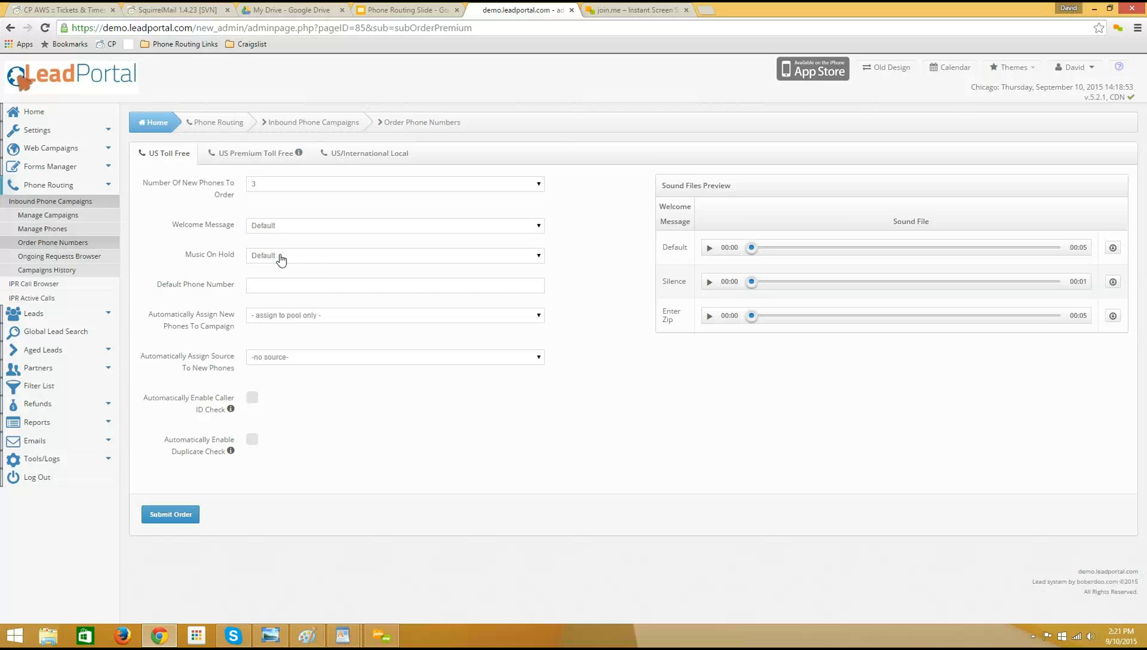
click(309, 260)
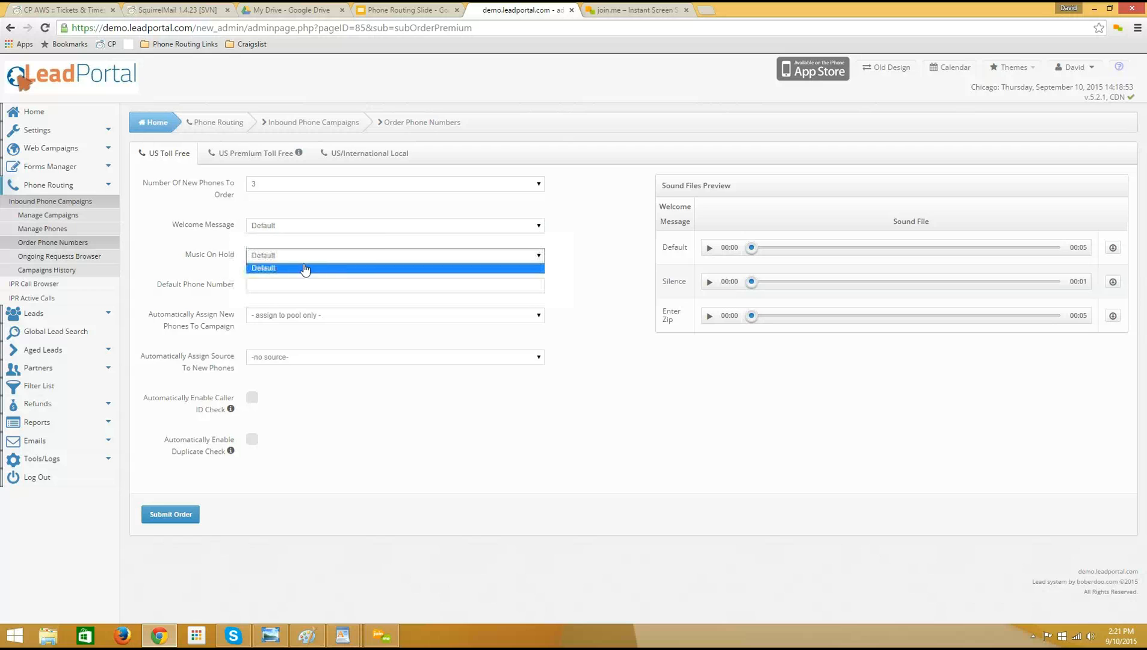
click(273, 269)
click(275, 260)
click(279, 267)
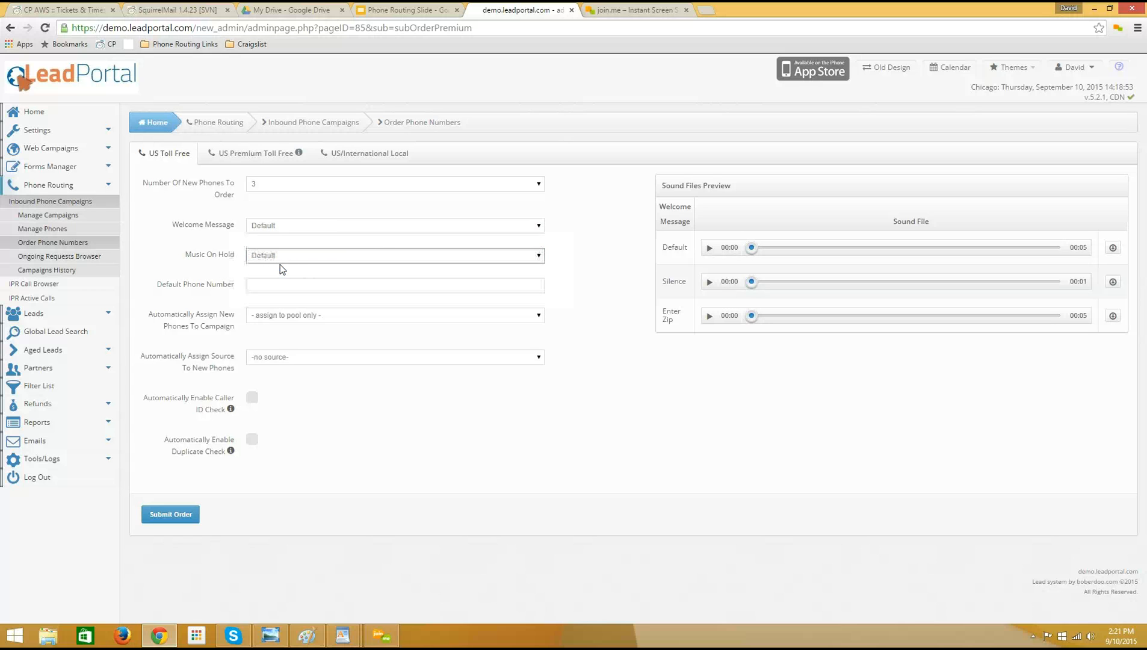
click(287, 260)
click(314, 268)
click(319, 259)
click(260, 267)
double_click(194, 255)
drag(243, 258, 235, 259)
click(234, 263)
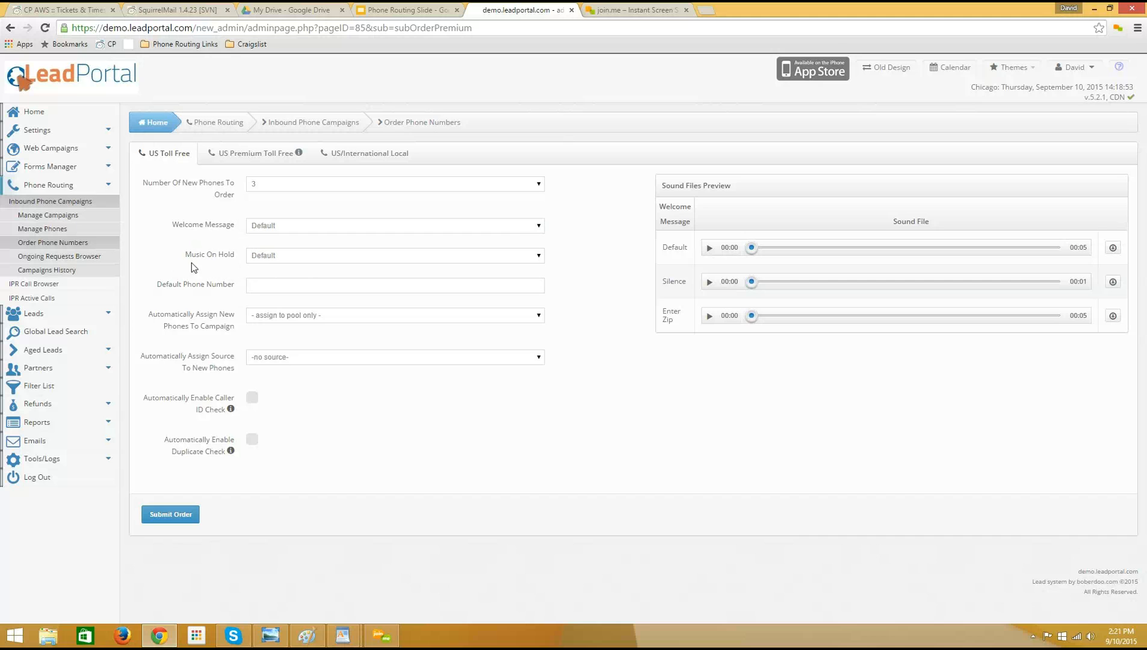
Examine the Default Phone Number field of the order form without entering a number.
drag(159, 290, 236, 294)
click(268, 288)
drag(157, 289, 218, 291)
click(223, 300)
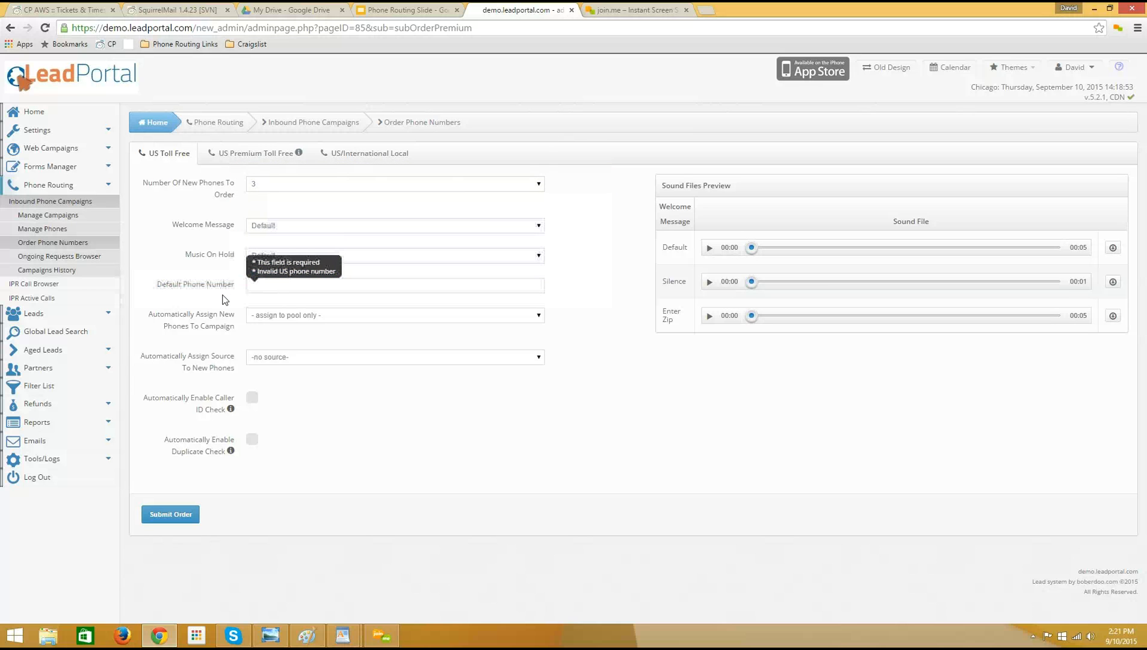
click(254, 288)
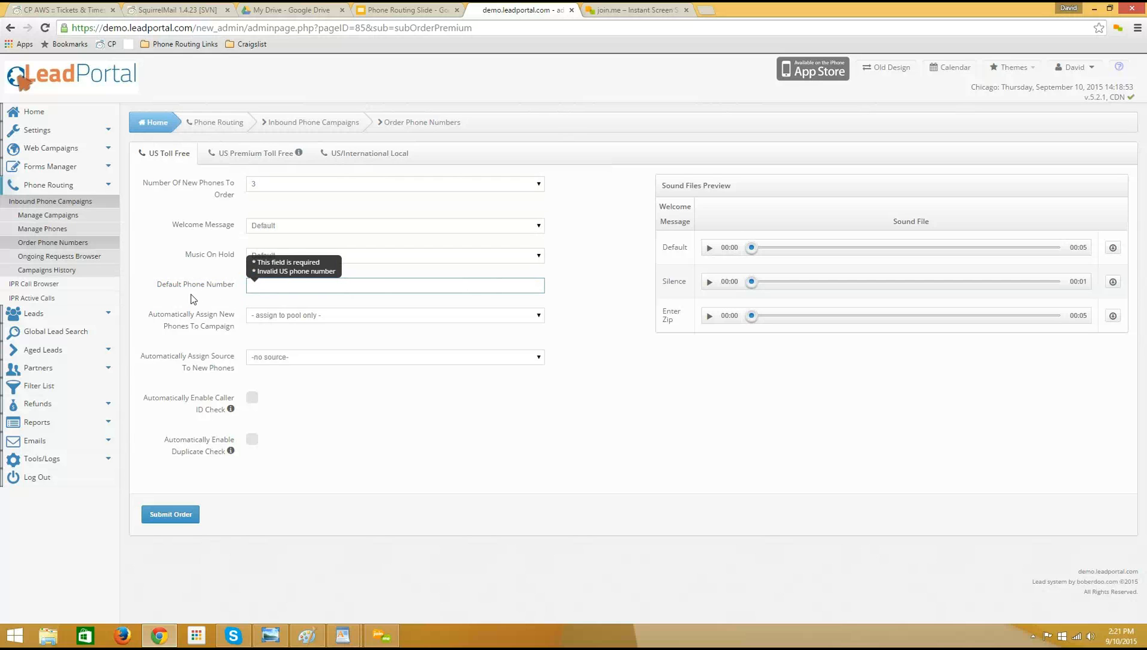
drag(157, 286, 250, 285)
click(250, 285)
Review the campaigns and sources that can be automatically assigned to the new phones.
drag(158, 313, 213, 321)
click(161, 317)
click(291, 317)
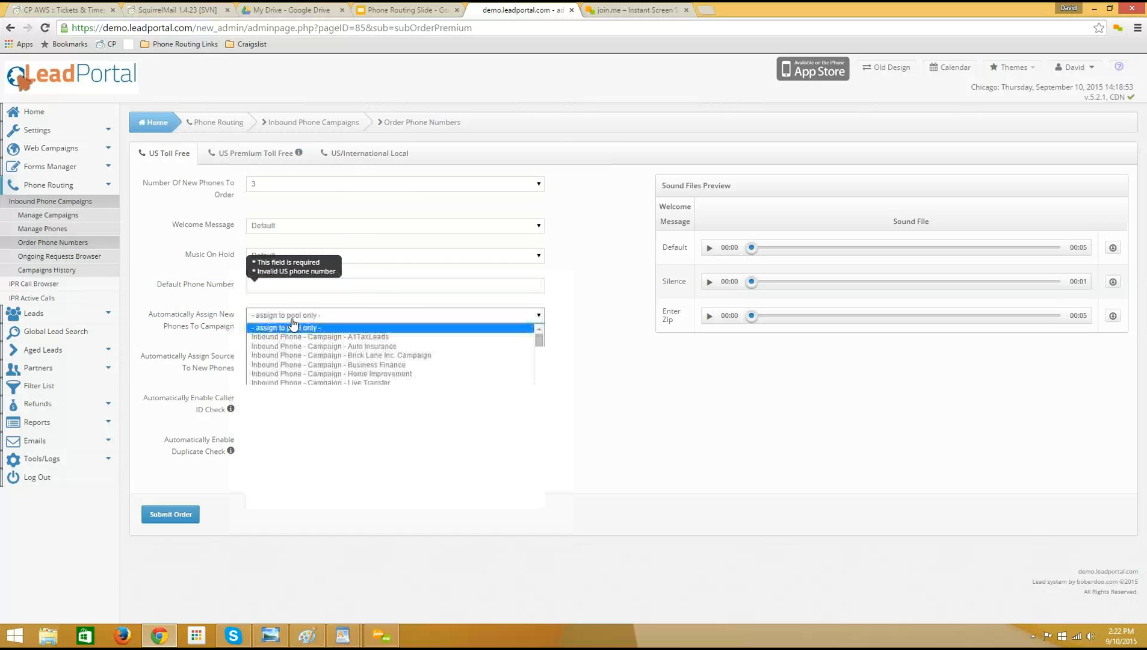
click(655, 388)
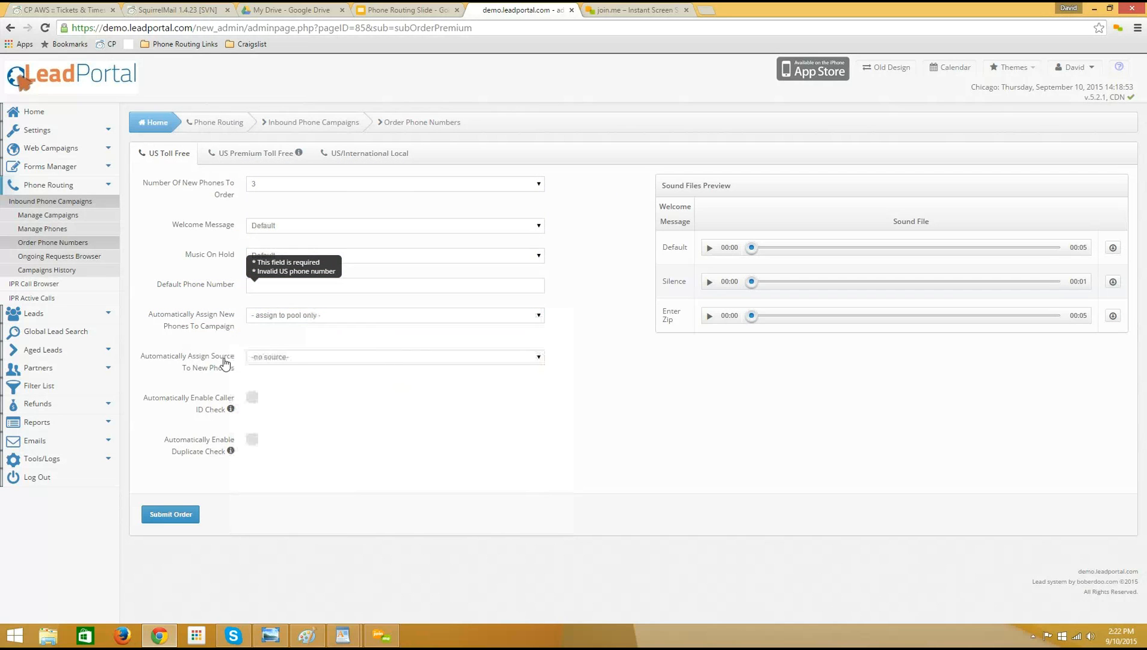
click(419, 359)
click(616, 385)
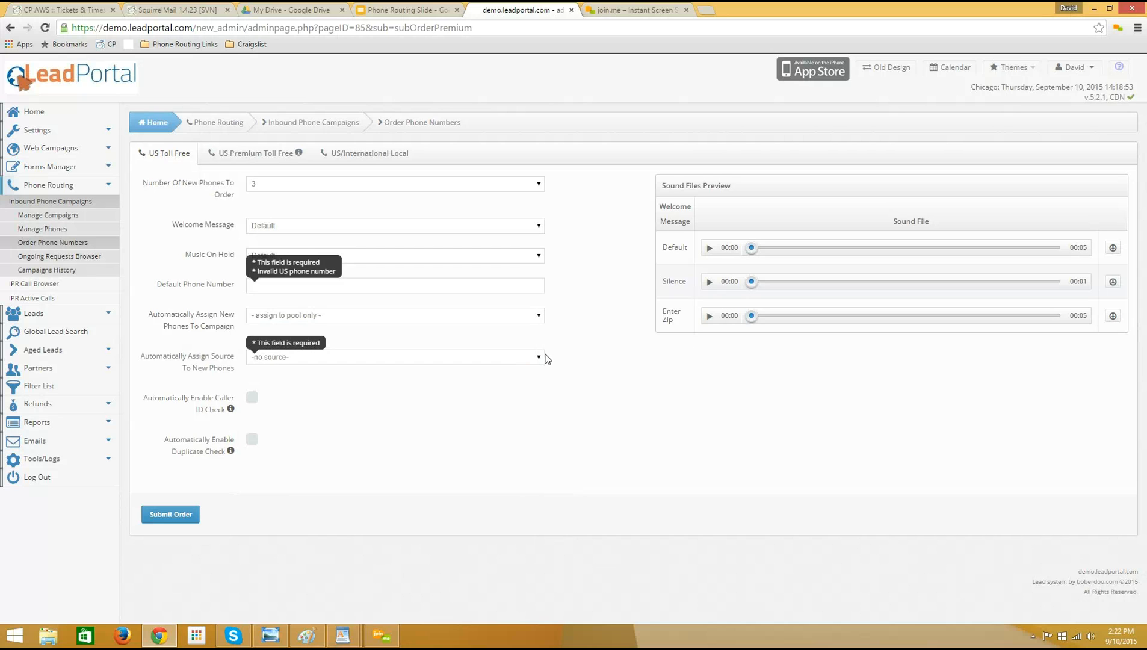
click(527, 359)
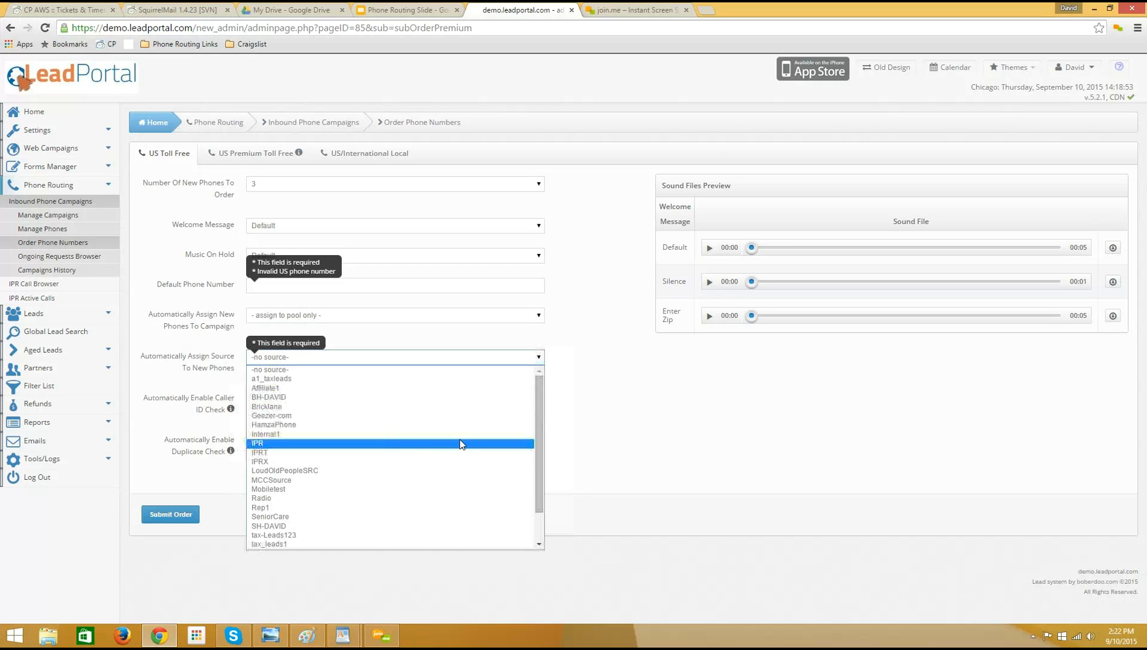
scroll(461, 444, down, 2)
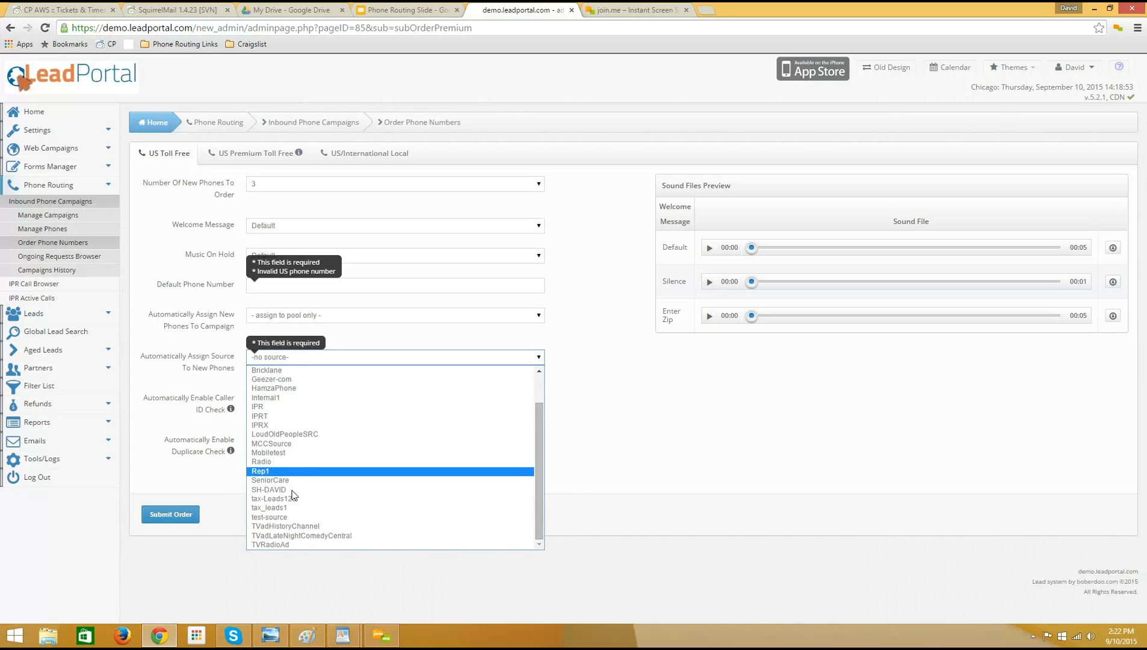
click(190, 365)
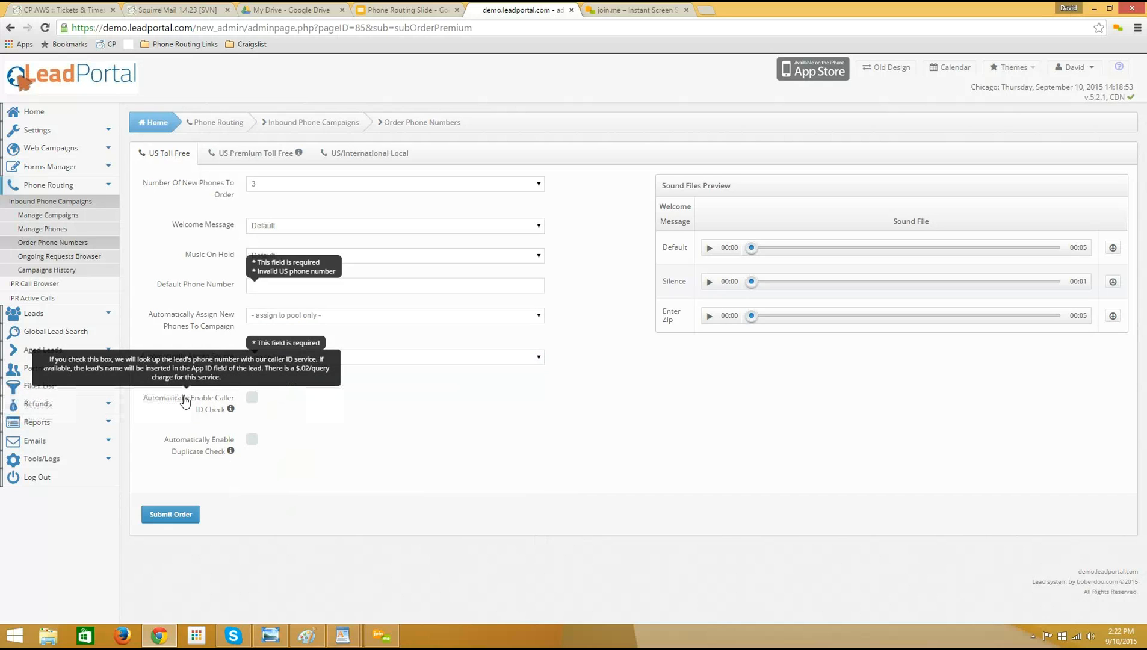
Review the automatic caller ID and duplicate check options, and enable the automatic duplicate check for the new phones.
drag(145, 397, 219, 422)
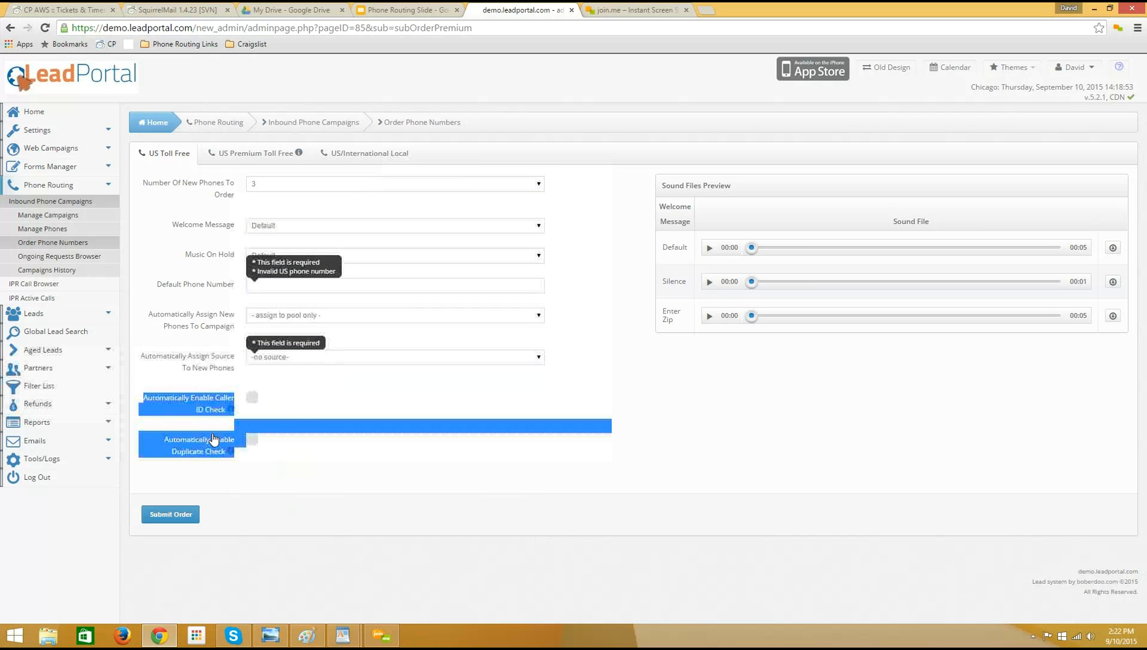
click(252, 439)
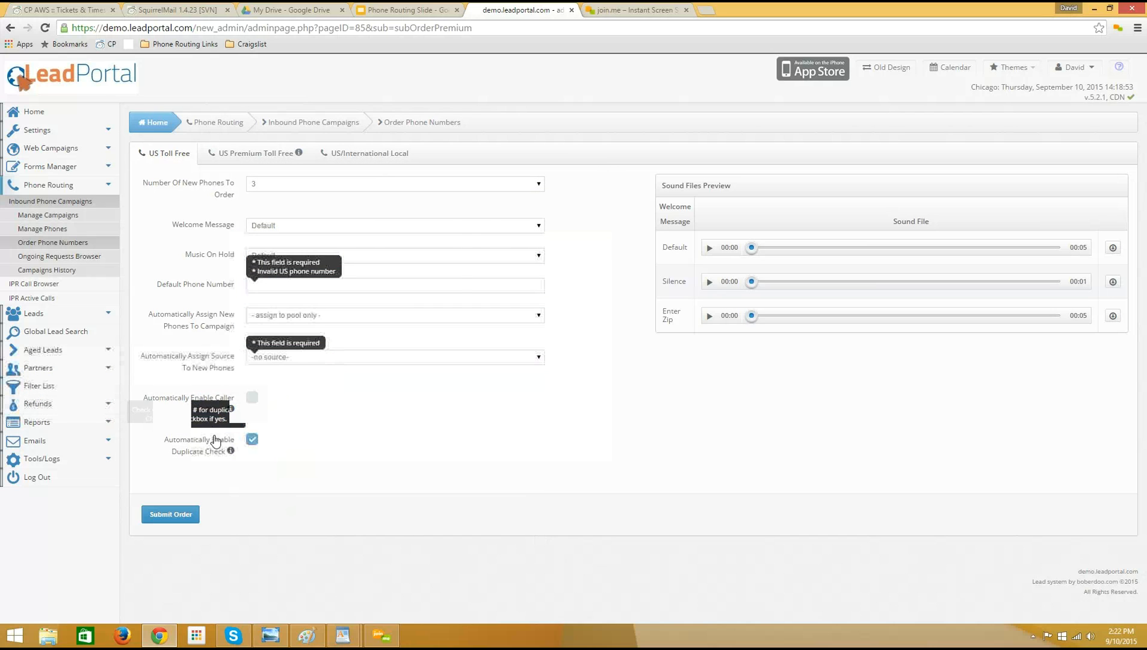
click(251, 441)
mouse_move(162, 405)
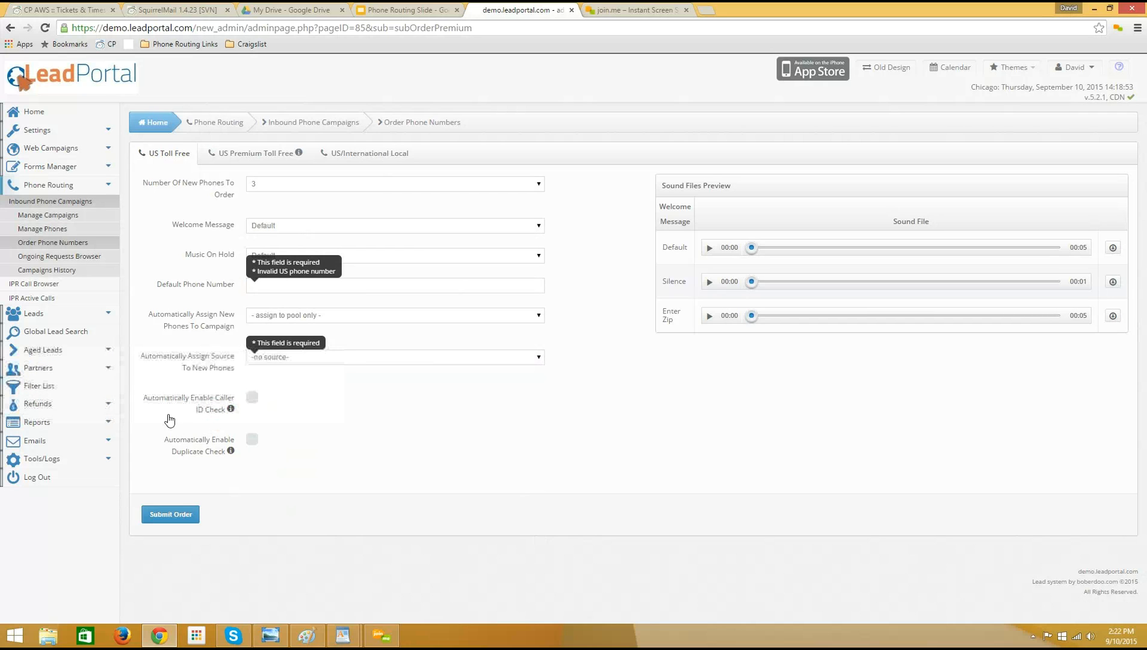
mouse_move(200, 461)
mouse_move(150, 445)
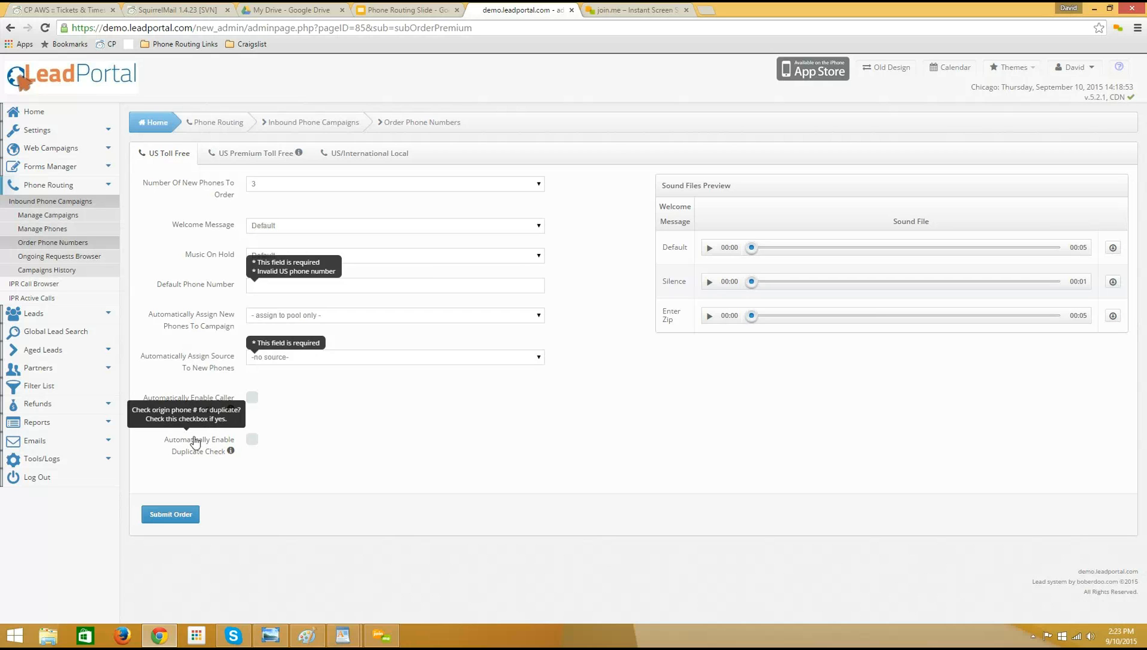
click(252, 439)
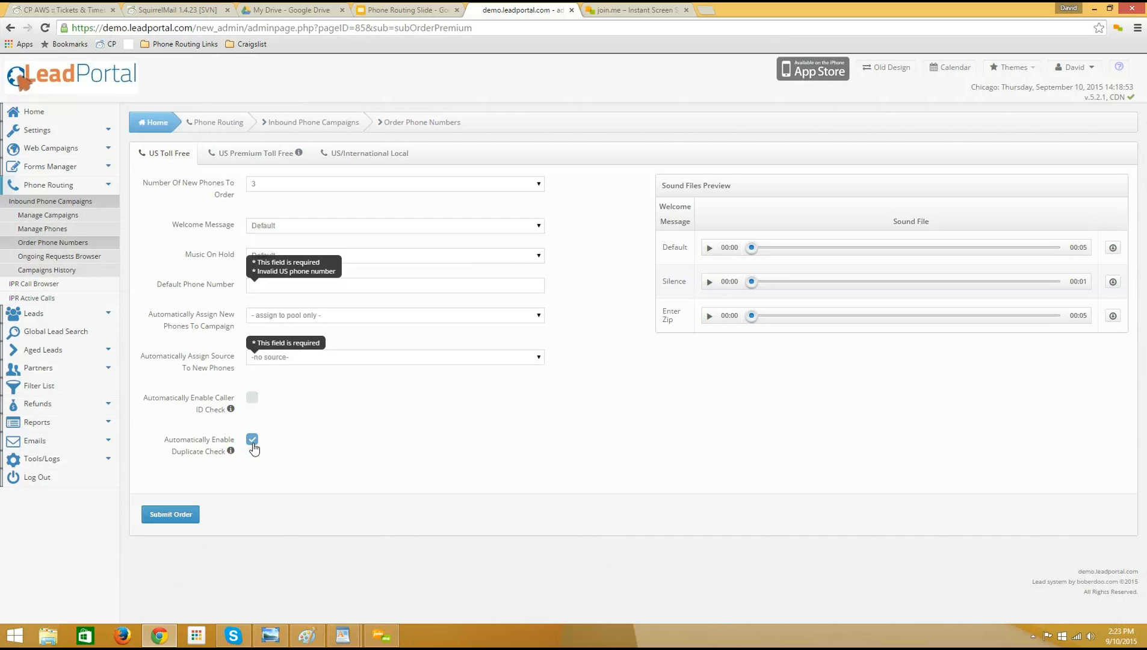
click(252, 442)
mouse_move(204, 452)
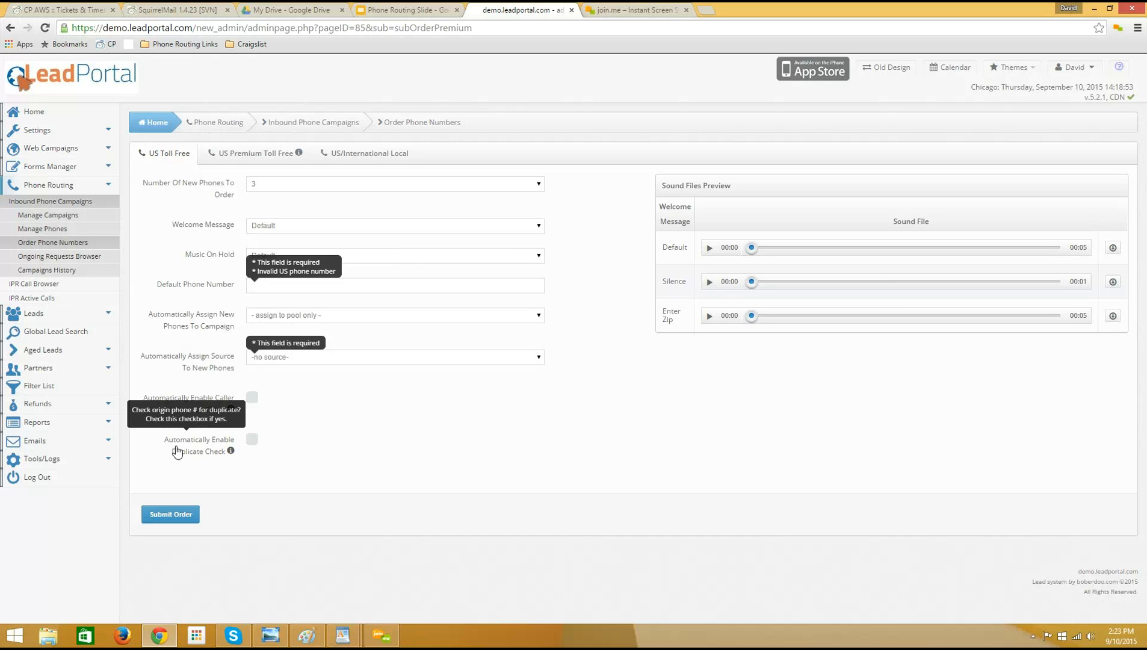
click(252, 439)
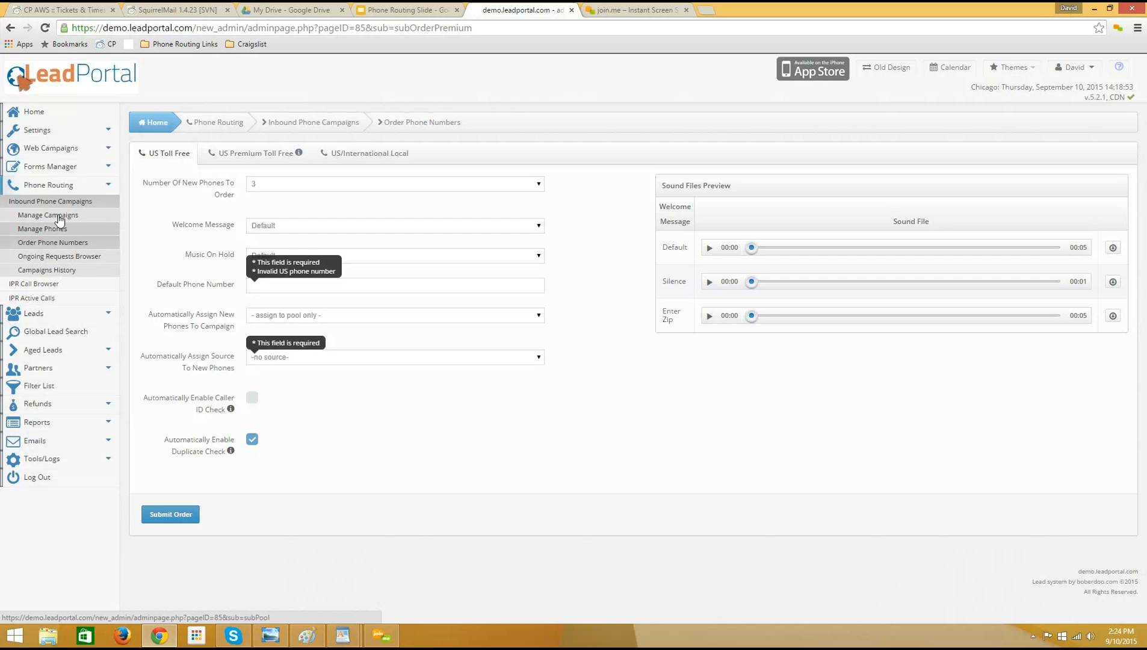
Return to the inbound phone campaigns list and show the phones assigned to the Auto Insurance campaign.
click(36, 217)
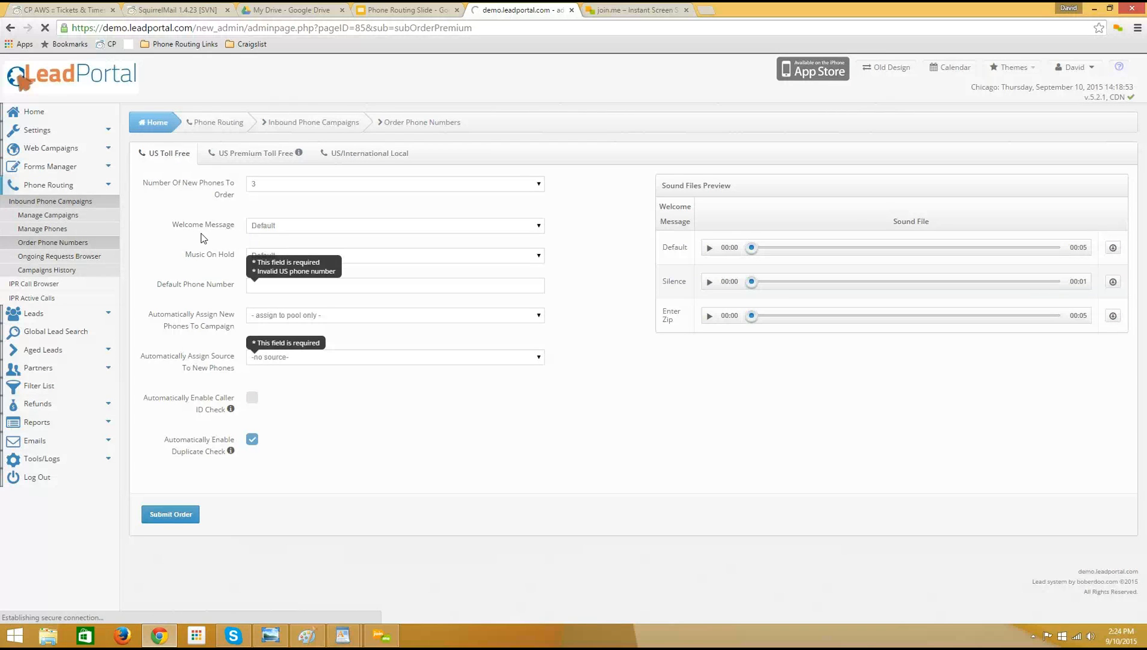
click(48, 206)
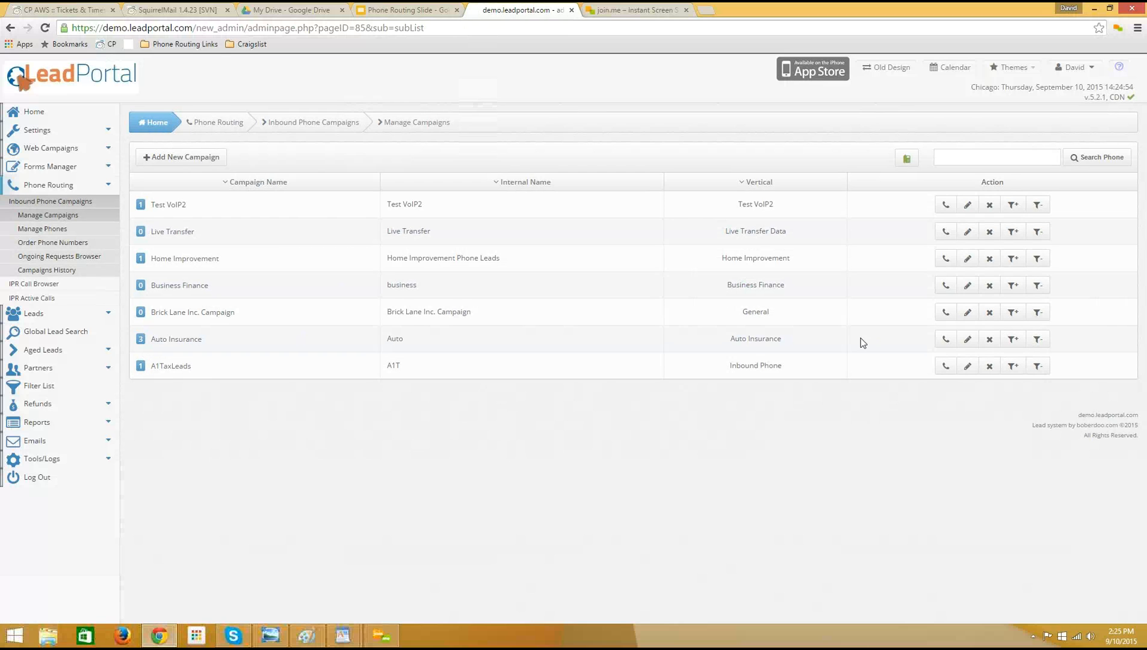
click(945, 341)
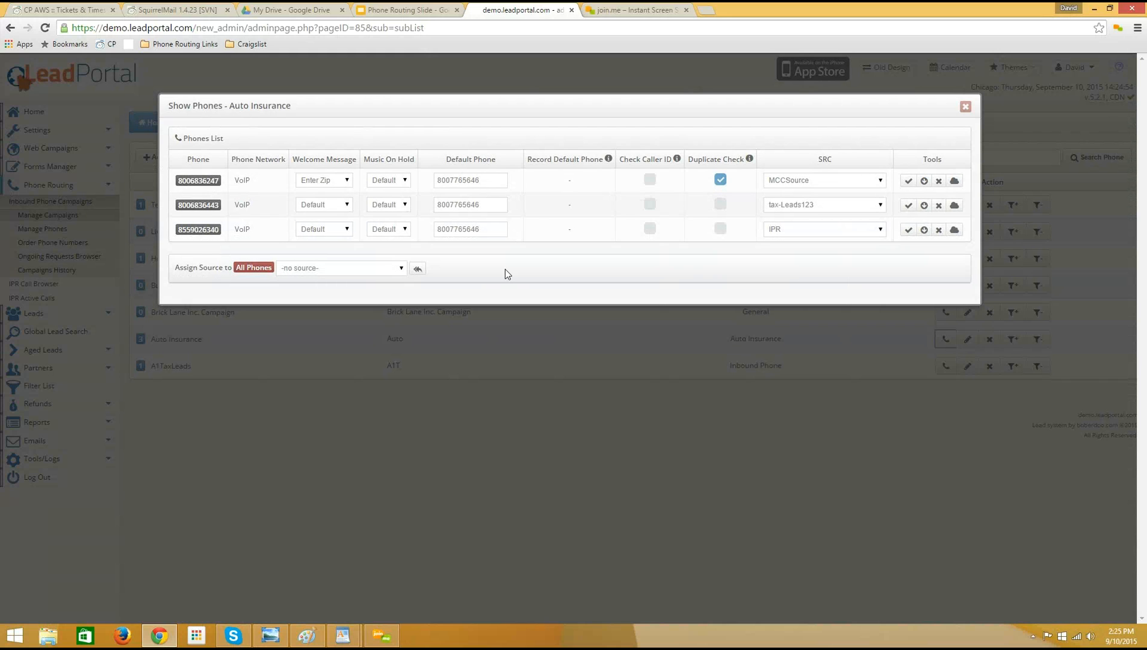
Examine the move-to-pool tool and the first phone's welcome message, default phone and source settings in the Auto Insurance campaign.
click(924, 230)
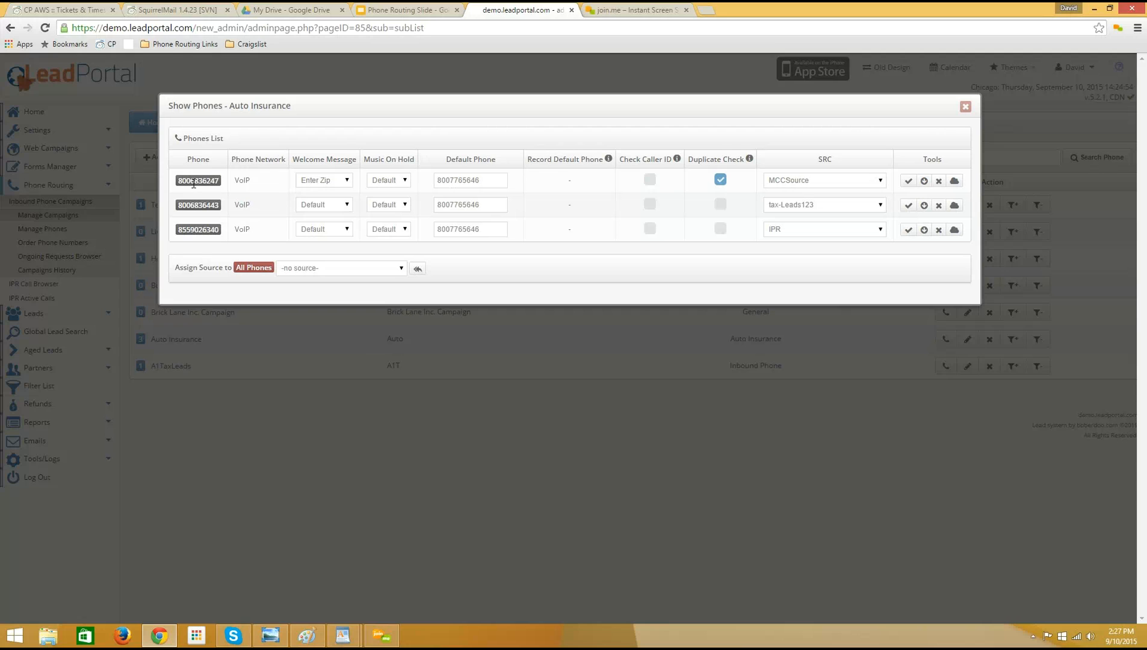
click(349, 186)
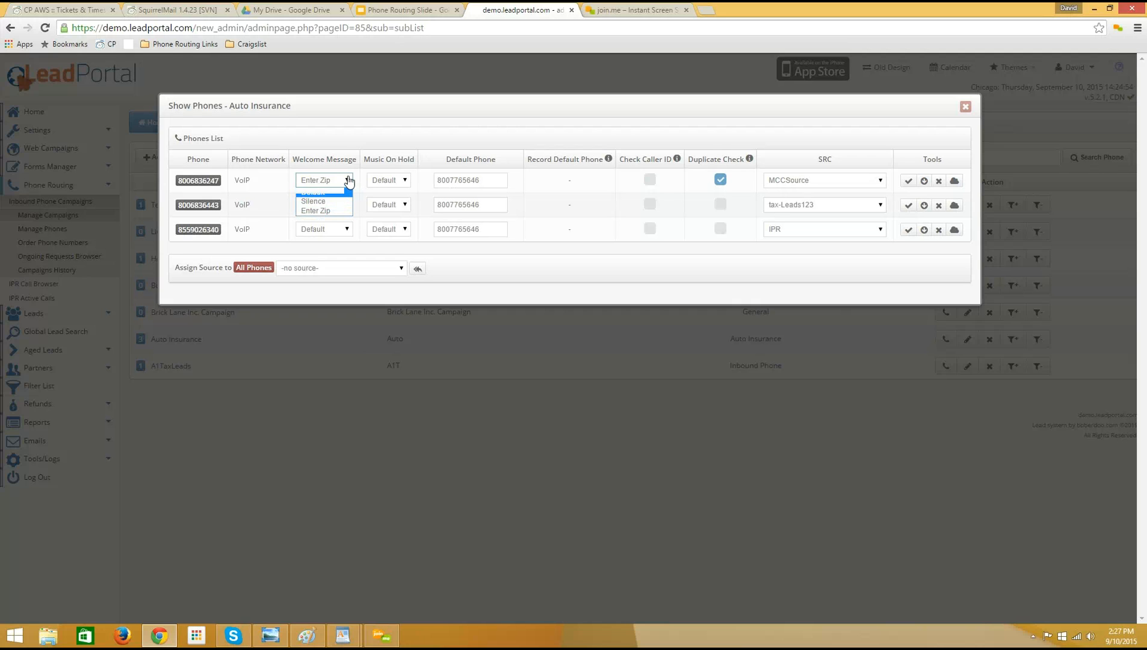
click(347, 182)
double_click(476, 178)
click(867, 179)
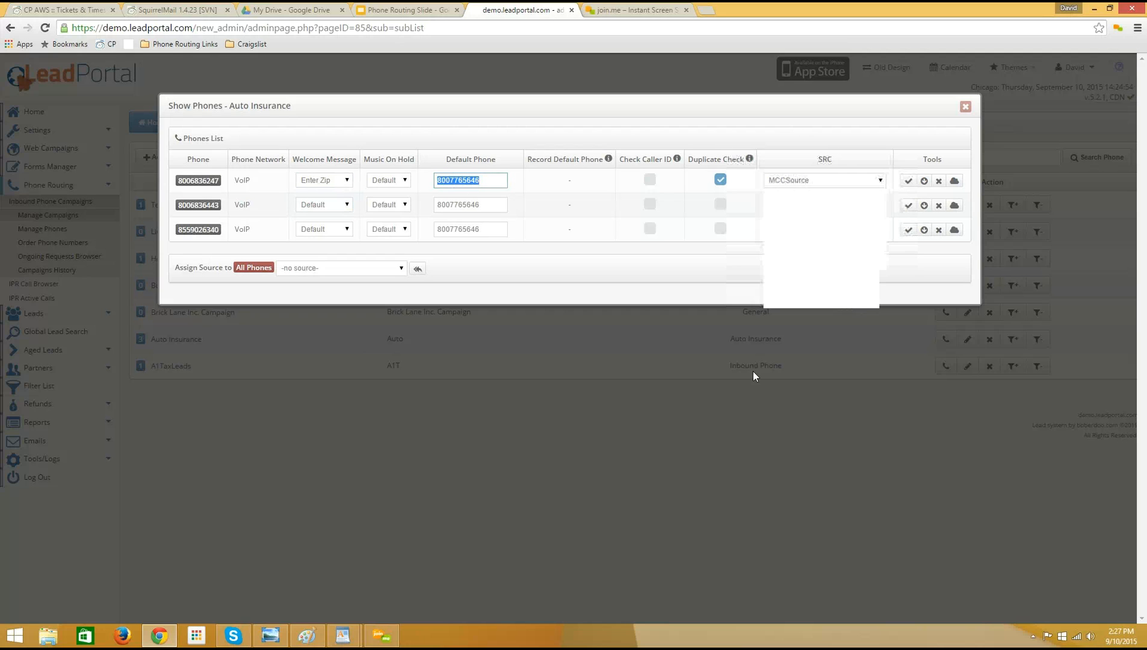
Close the Auto Insurance phones list and open the lead filter sets of the partner The Slice - Tier 1.
click(129, 293)
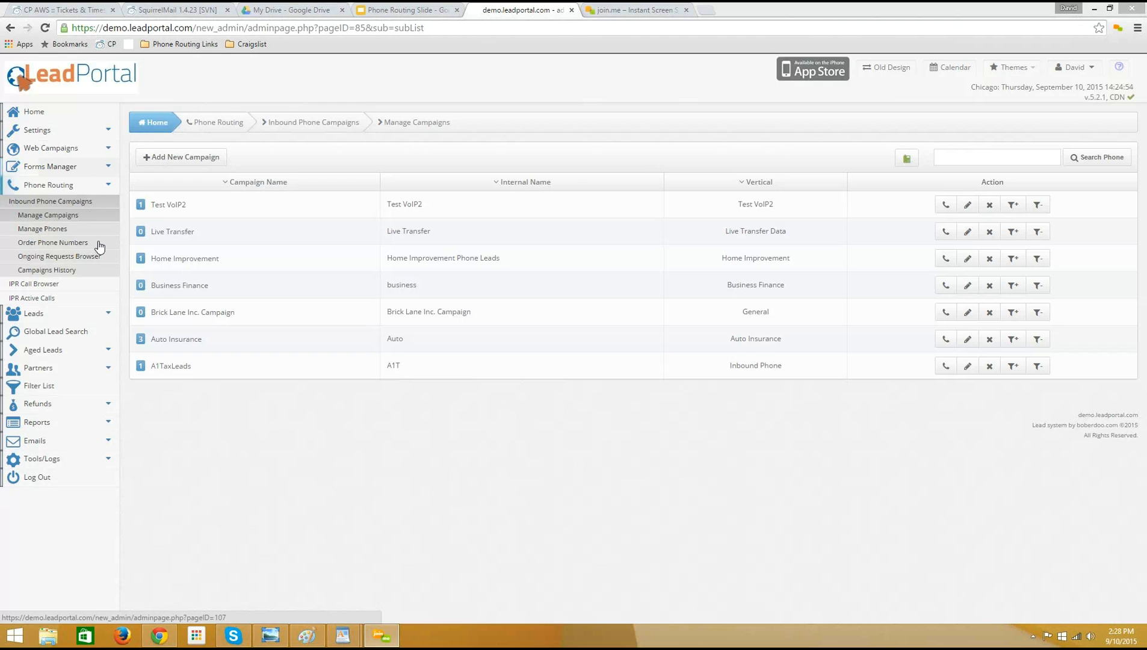
click(51, 374)
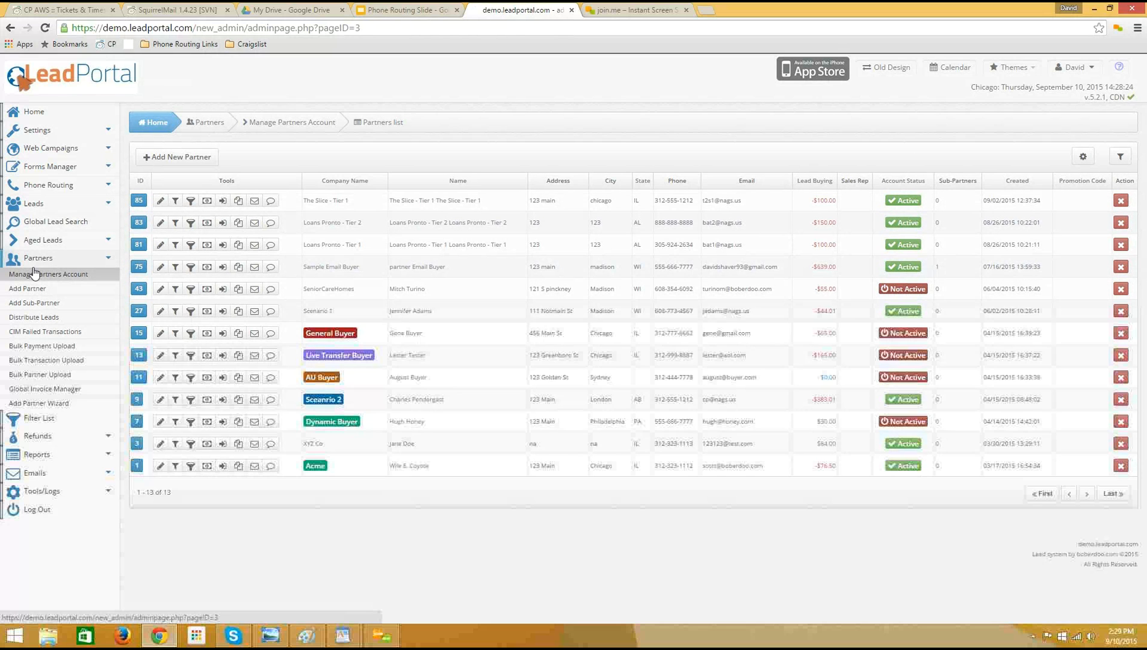
click(160, 288)
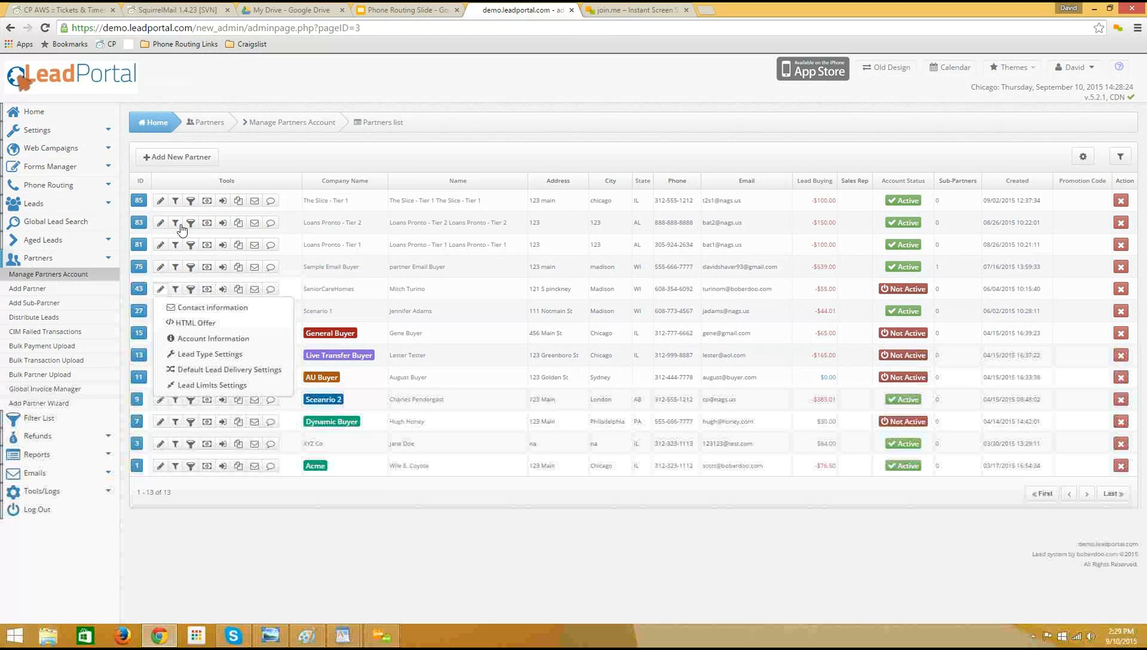
click(160, 200)
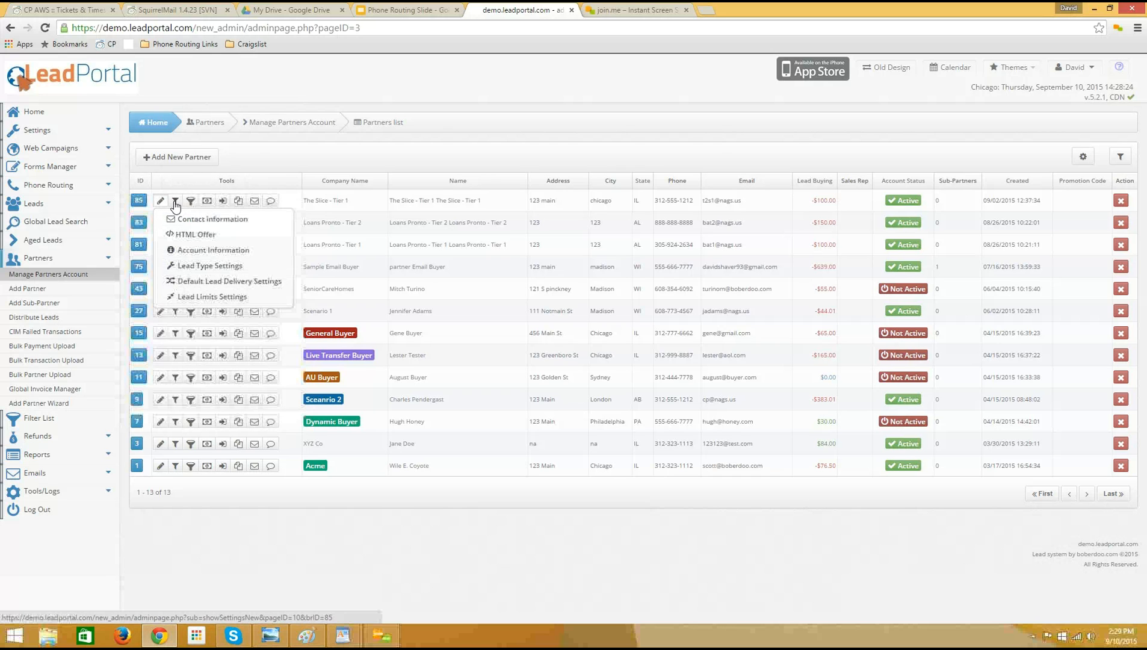
click(174, 201)
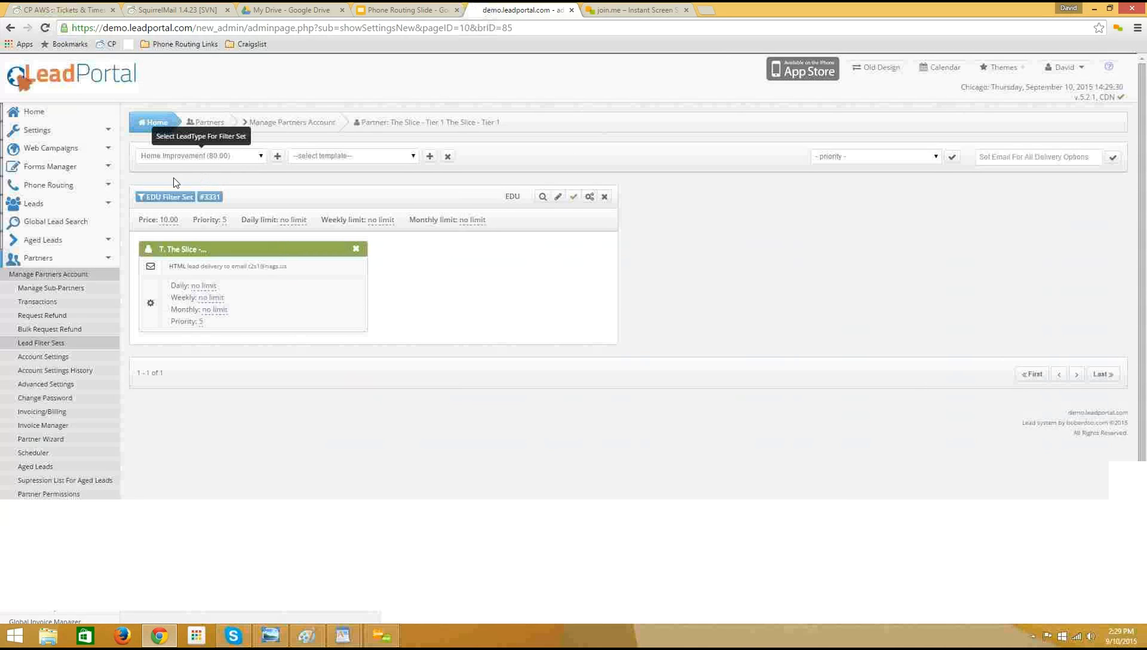
Start a new filter set for this partner with the Inbound Phone lead type.
click(240, 157)
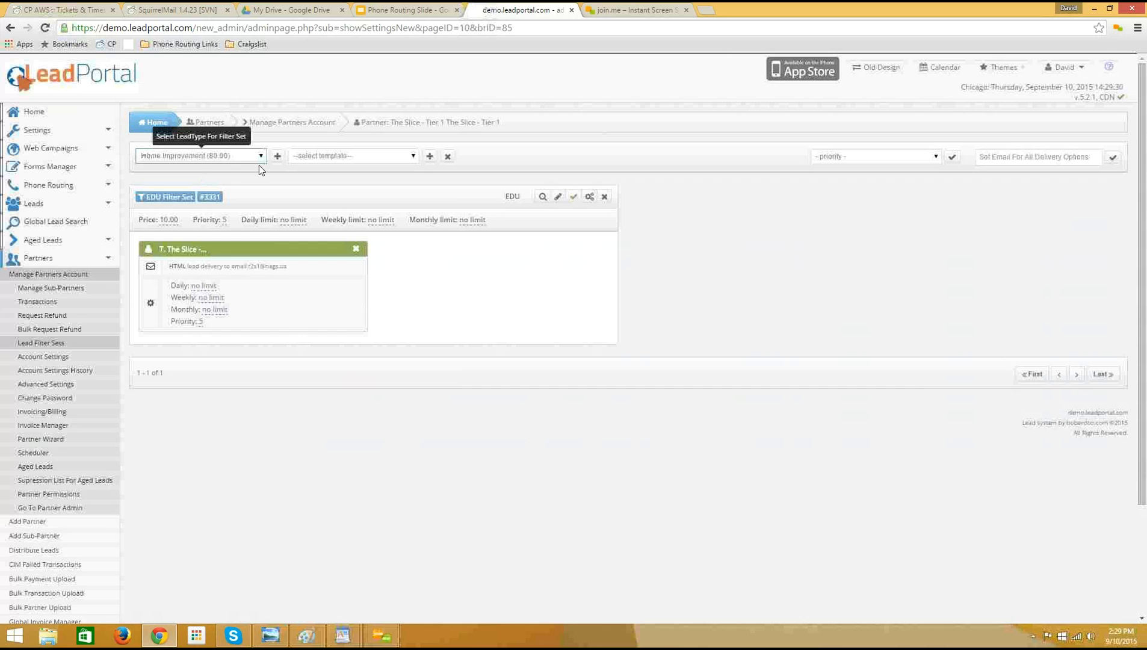
key(Down)
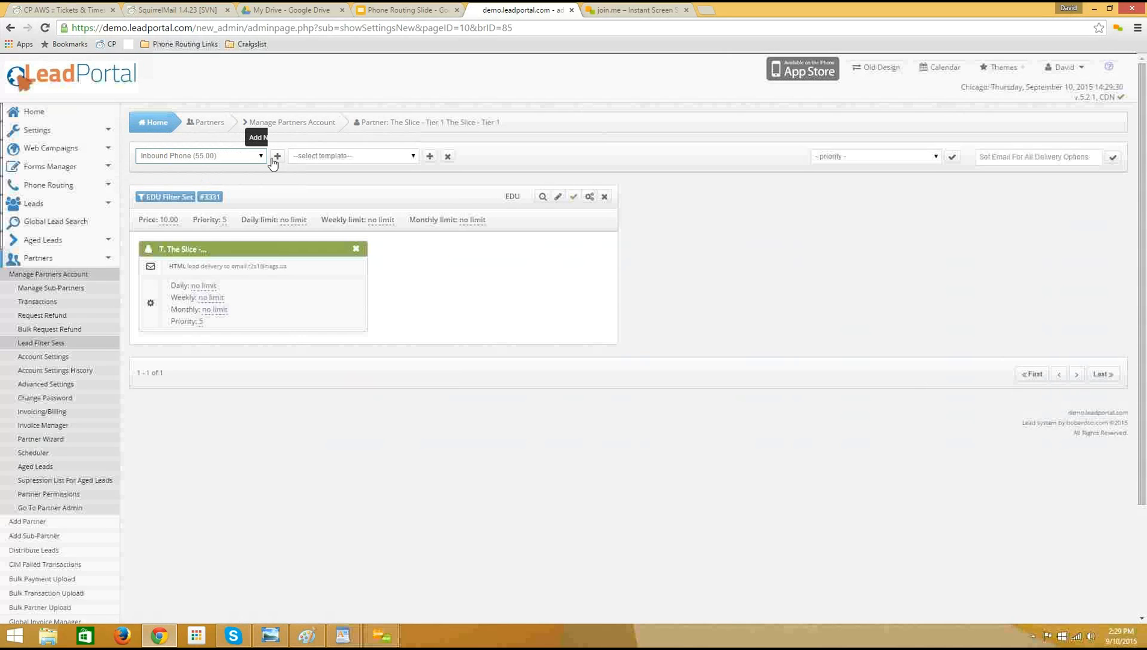
click(278, 157)
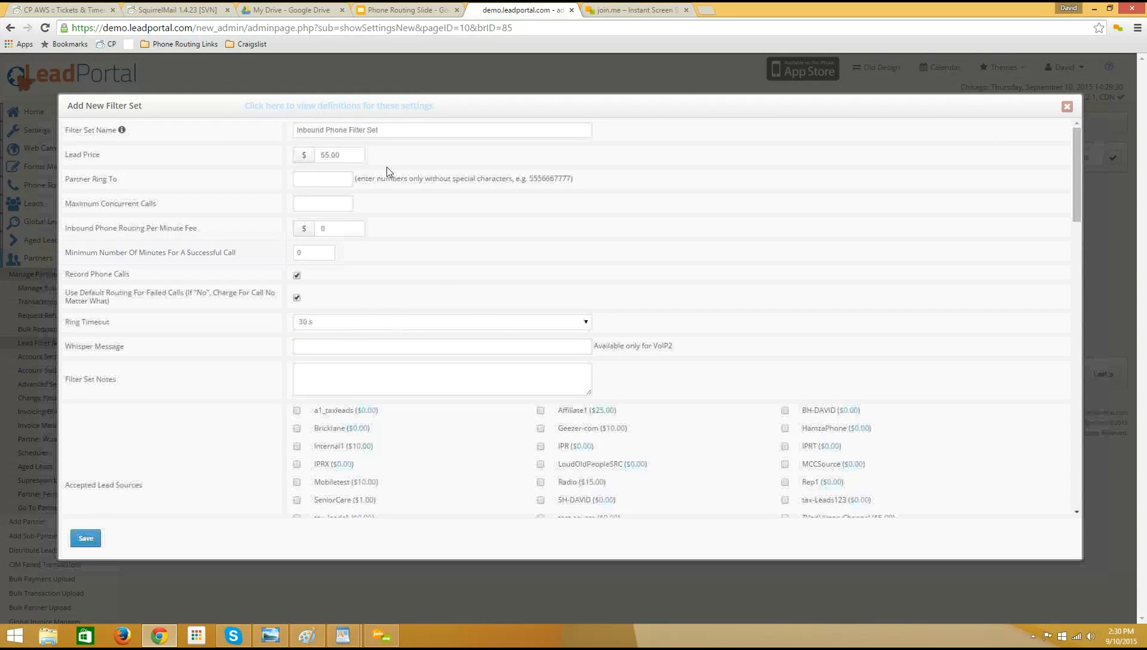
Review the name given to the new inbound phone filter set.
triple_click(390, 131)
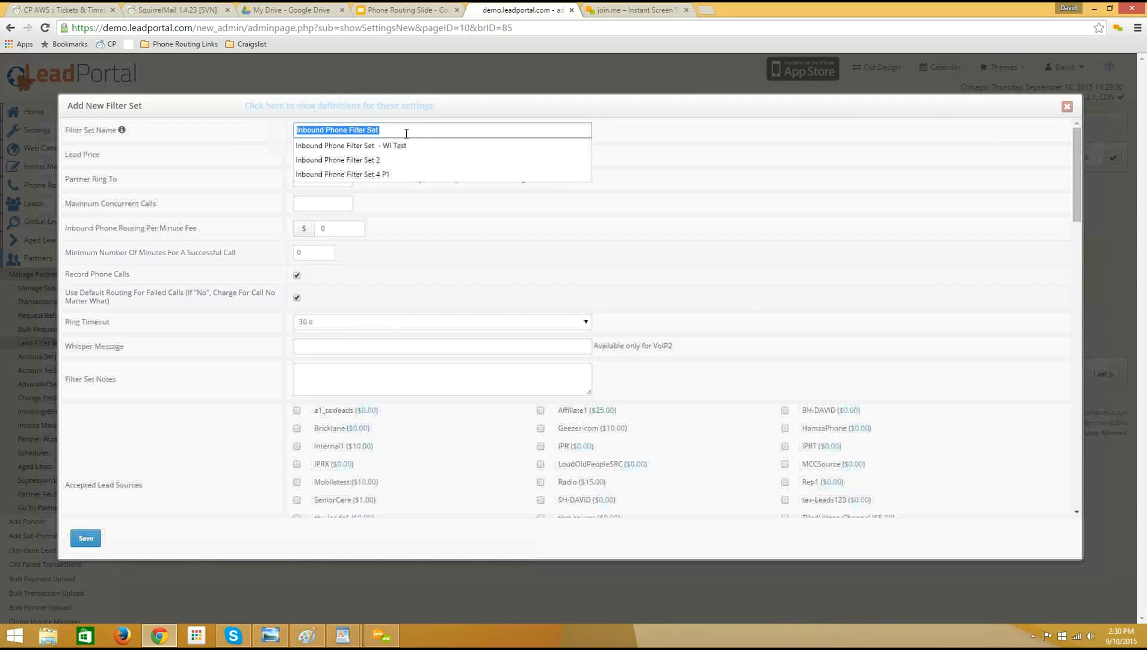
drag(405, 133, 317, 136)
click(248, 137)
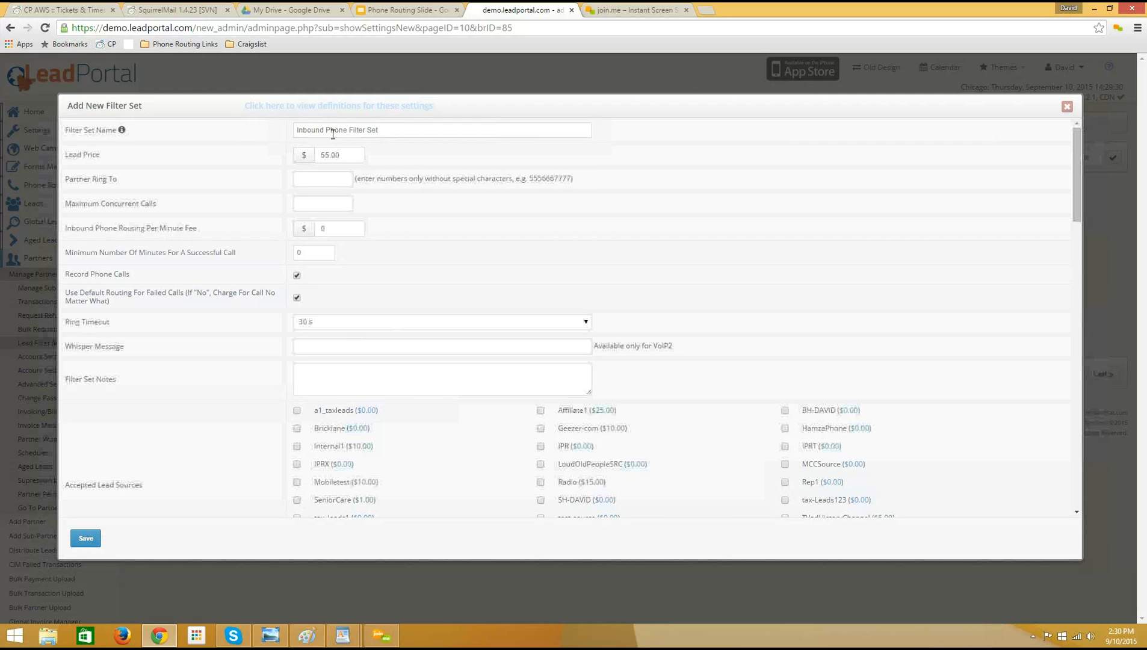
triple_click(390, 130)
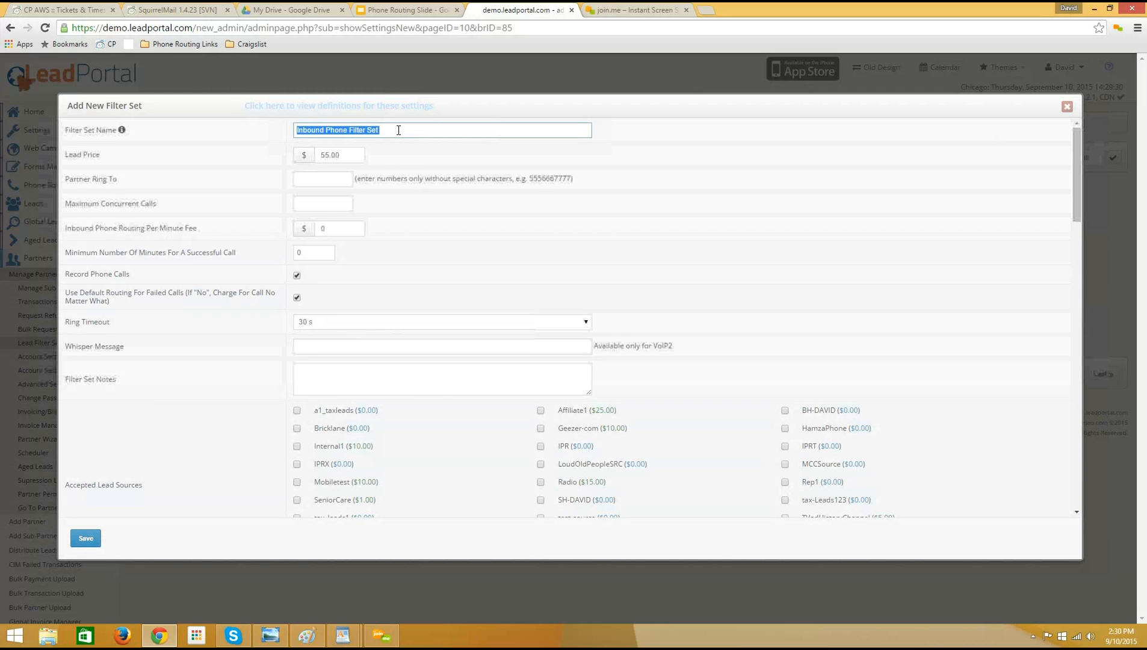
click(390, 131)
click(255, 140)
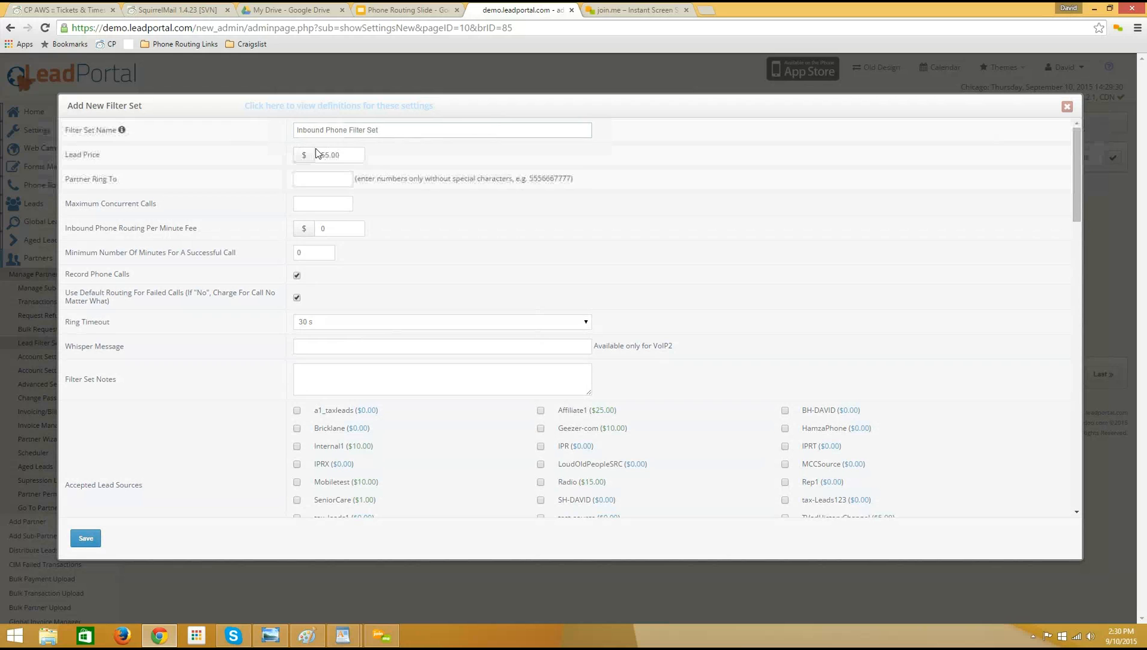
Review the filter set's lead price and the phone number setting for where the partner's calls ring.
drag(345, 154, 271, 157)
click(333, 158)
drag(319, 156, 354, 156)
click(348, 156)
click(383, 156)
click(331, 185)
Set the filter set's maximum concurrent calls to 15.
click(328, 205)
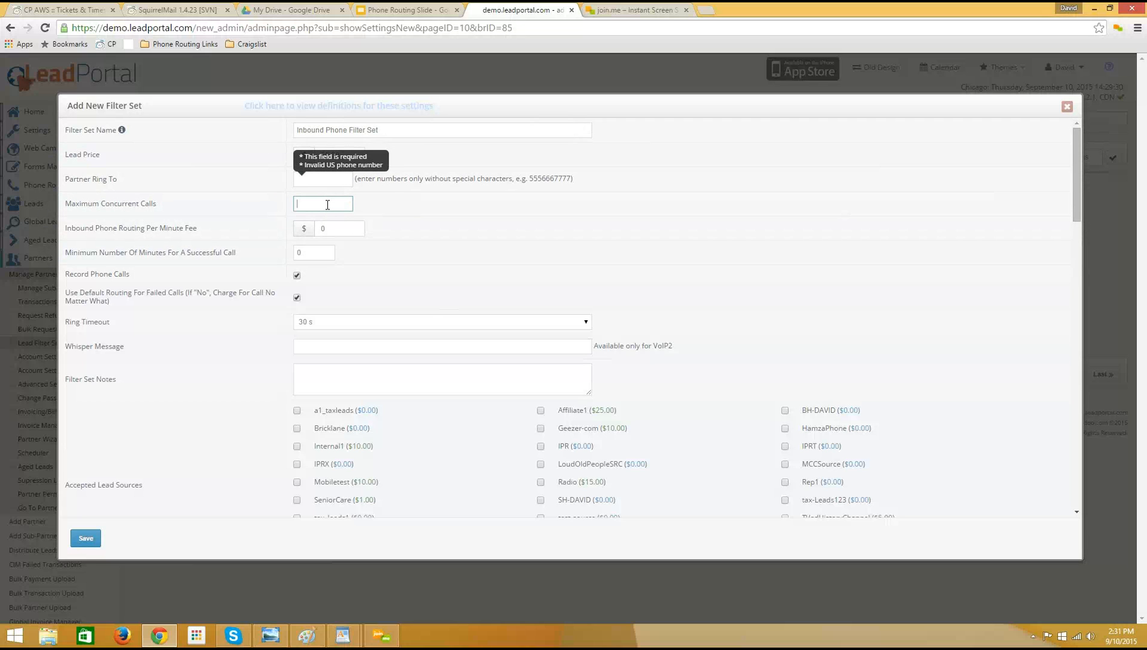
text(1)
click(328, 205)
click(324, 172)
click(347, 148)
Examine the per-minute routing fee, the minimum minutes for a successful call and the default routing option for failed calls.
click(346, 229)
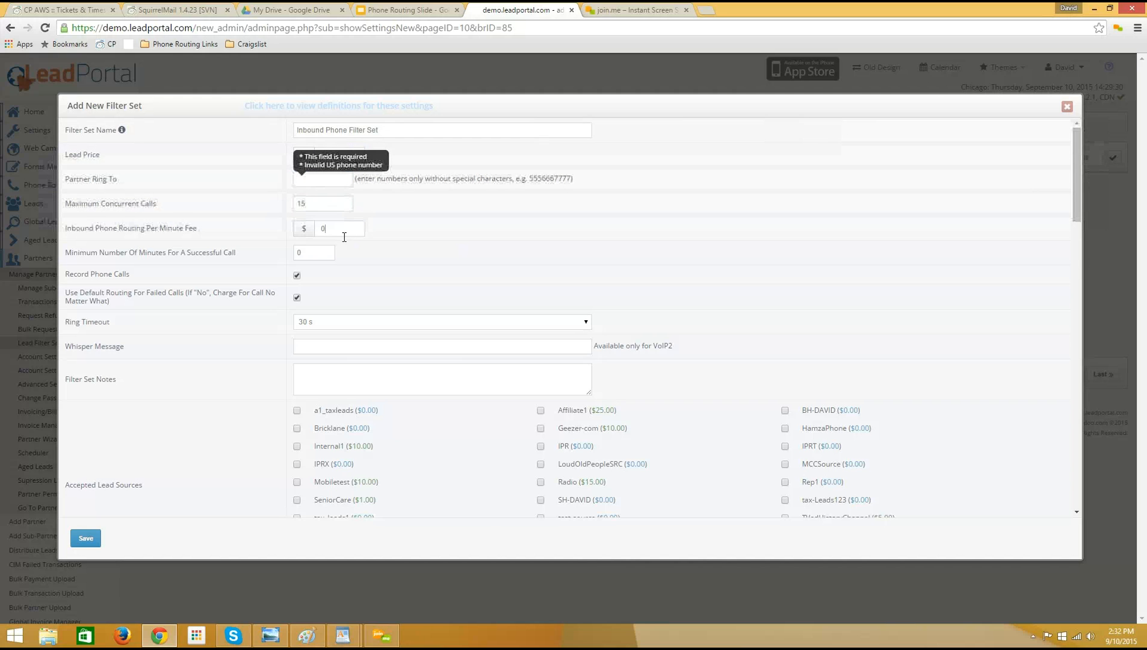
click(317, 254)
double_click(314, 258)
drag(311, 252, 282, 256)
click(361, 301)
click(297, 296)
click(297, 297)
Set the ring timeout to no timeout and disable default routing for failed calls.
click(342, 323)
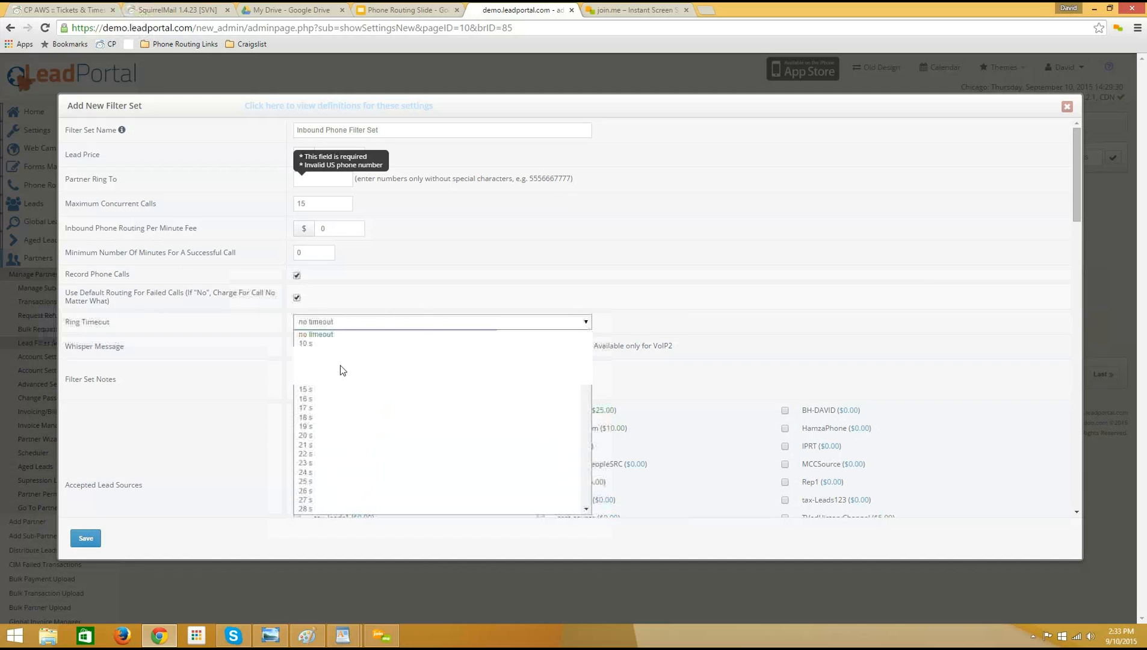
click(343, 388)
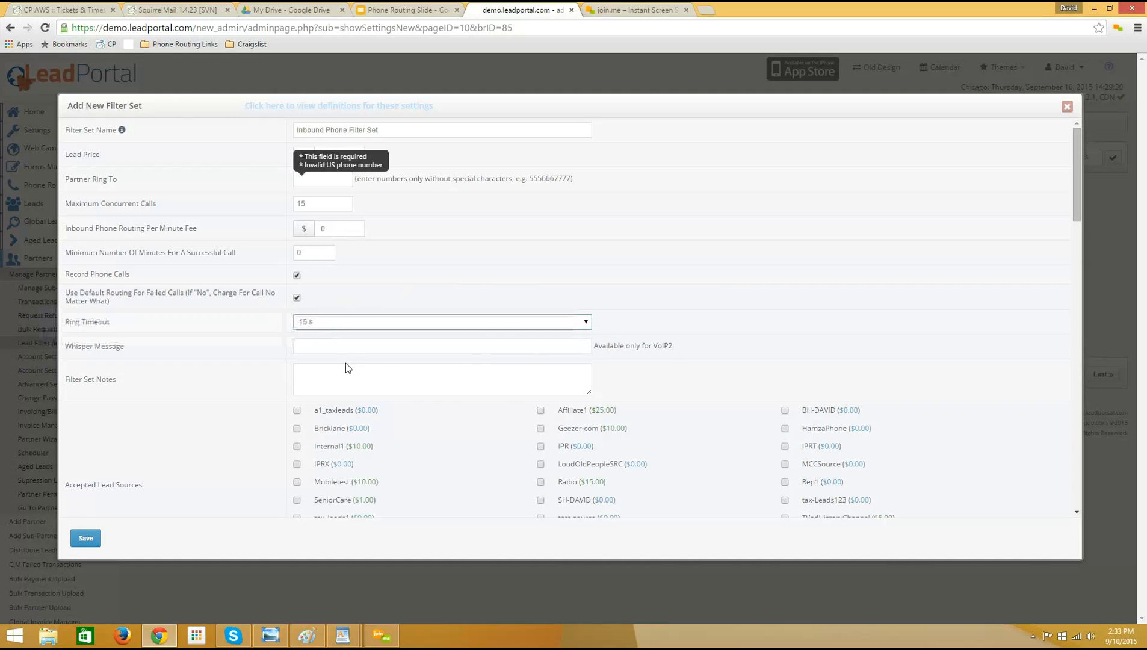
click(298, 299)
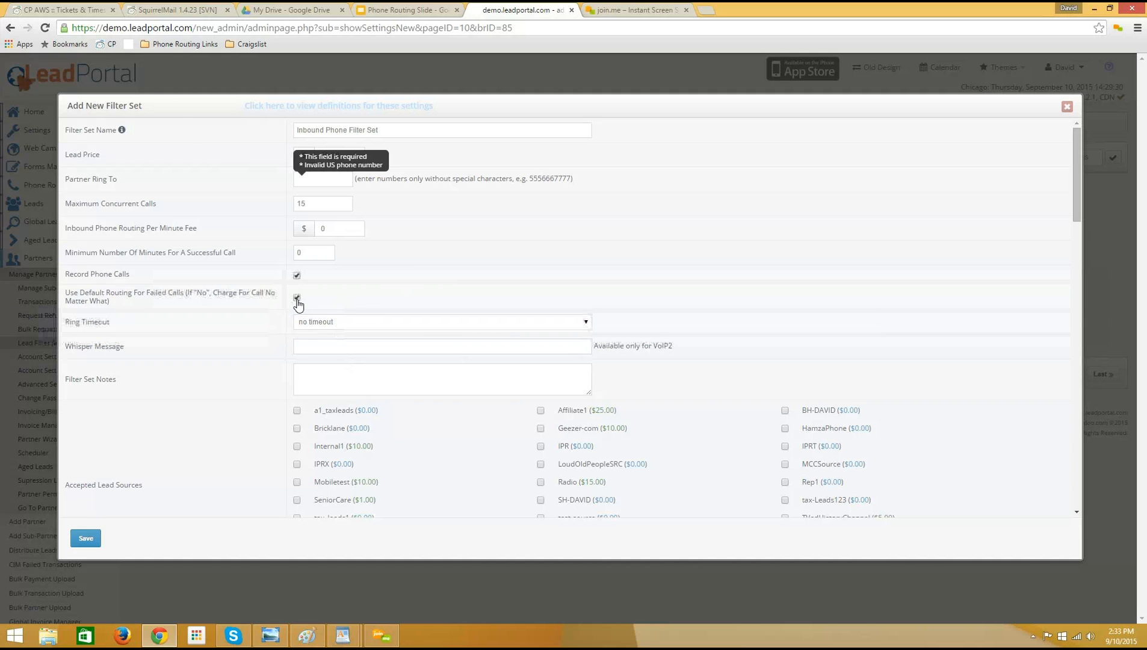
click(297, 299)
Examine the whisper message setting of the filter set.
scroll(179, 324, down, 1)
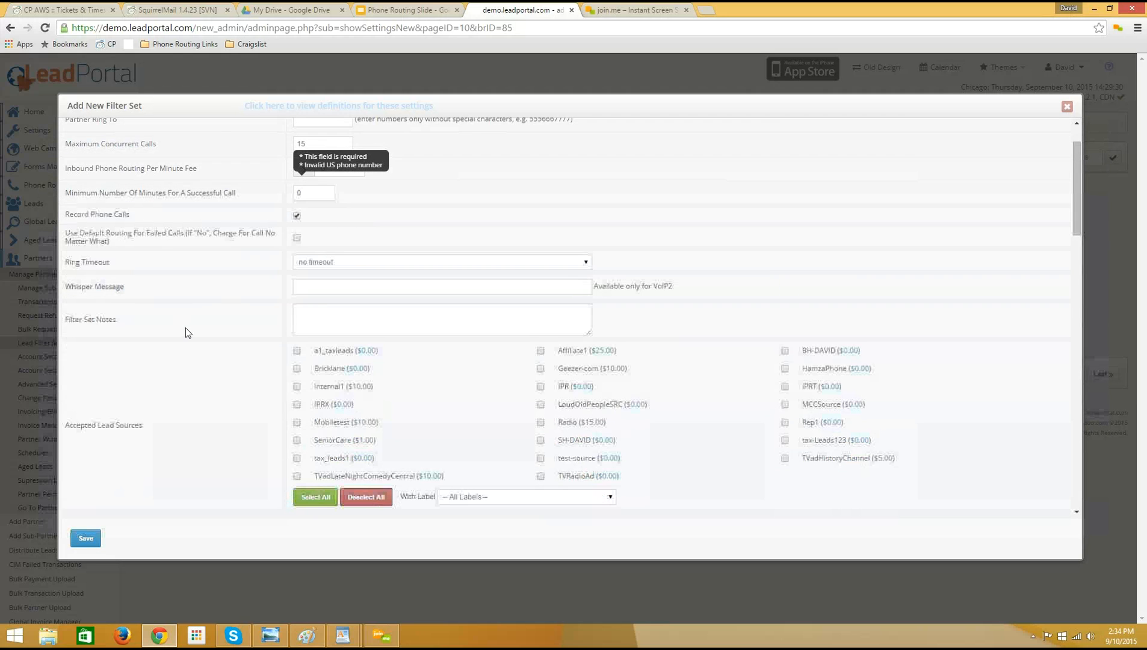
scroll(185, 329, down, 1)
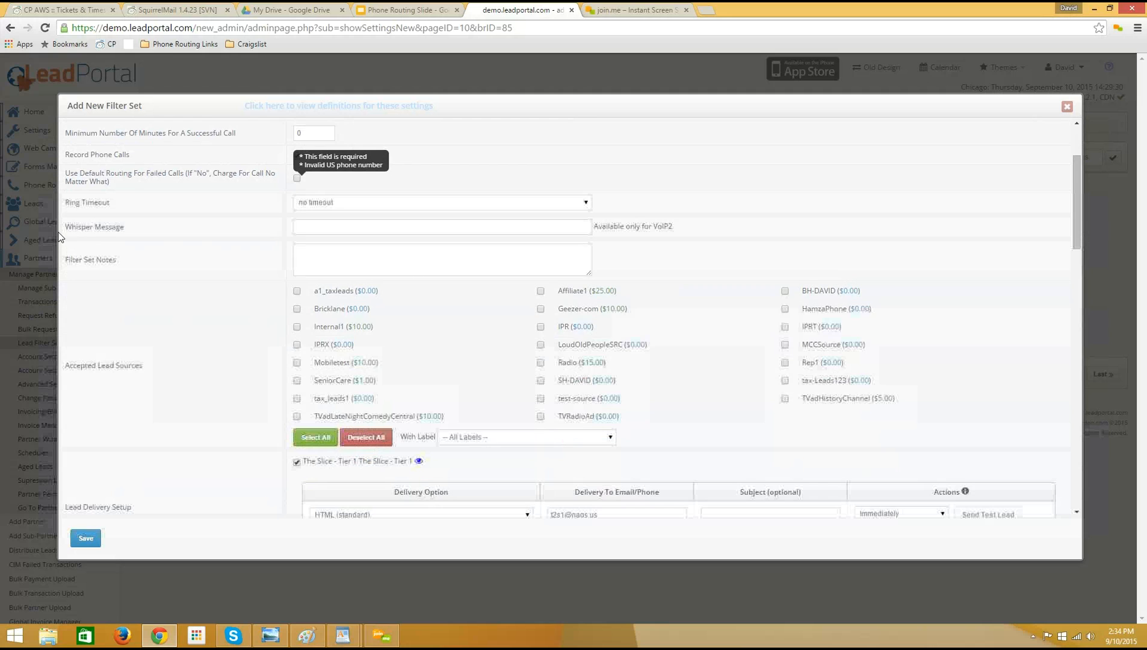
drag(66, 228, 315, 218)
click(83, 229)
click(338, 221)
drag(66, 225, 134, 233)
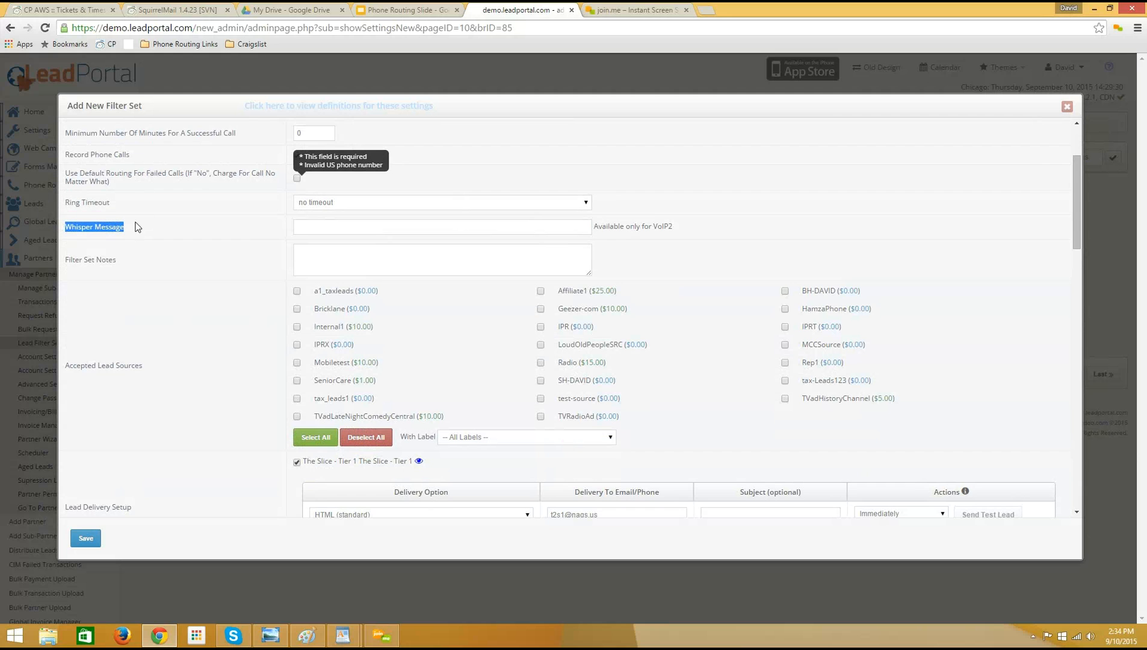
click(137, 227)
Review the accepted lead sources, delivery setup, match priority, lead limits and time zone of the filter set.
scroll(110, 272, down, 1)
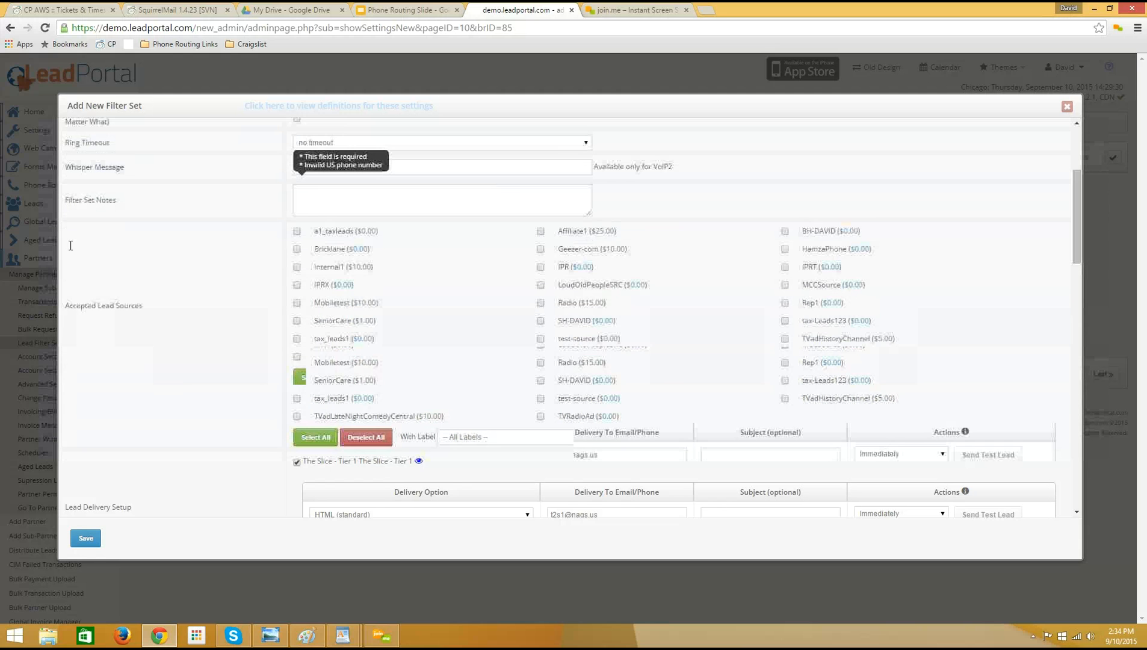
scroll(98, 244, down, 1)
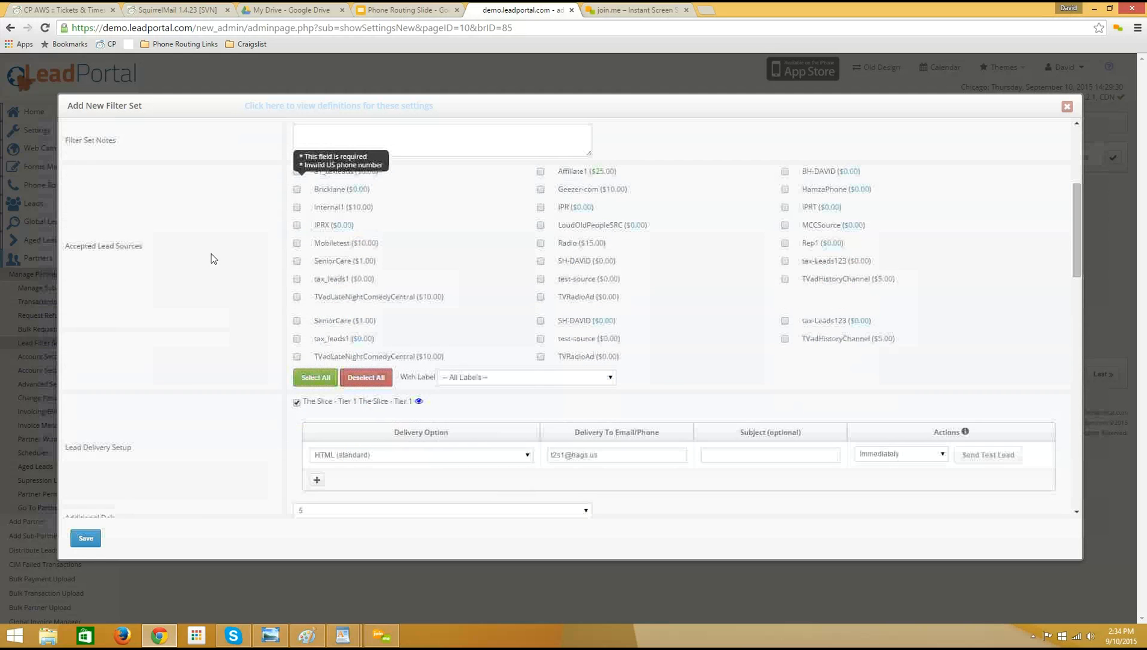
scroll(182, 317, down, 1)
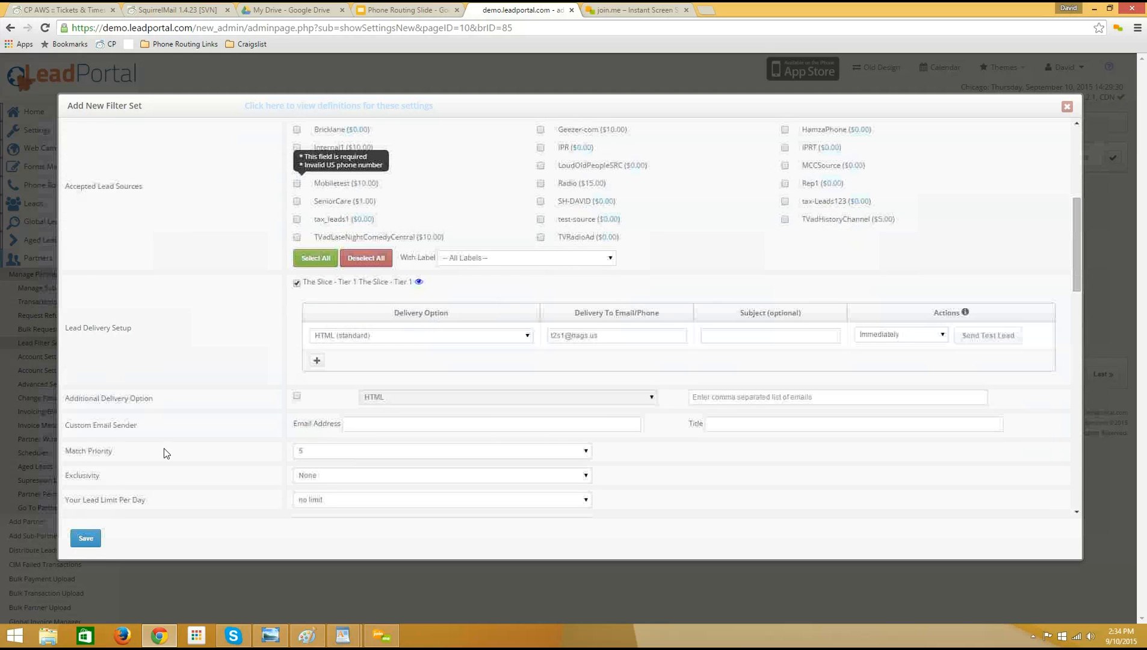
scroll(162, 379, down, 1)
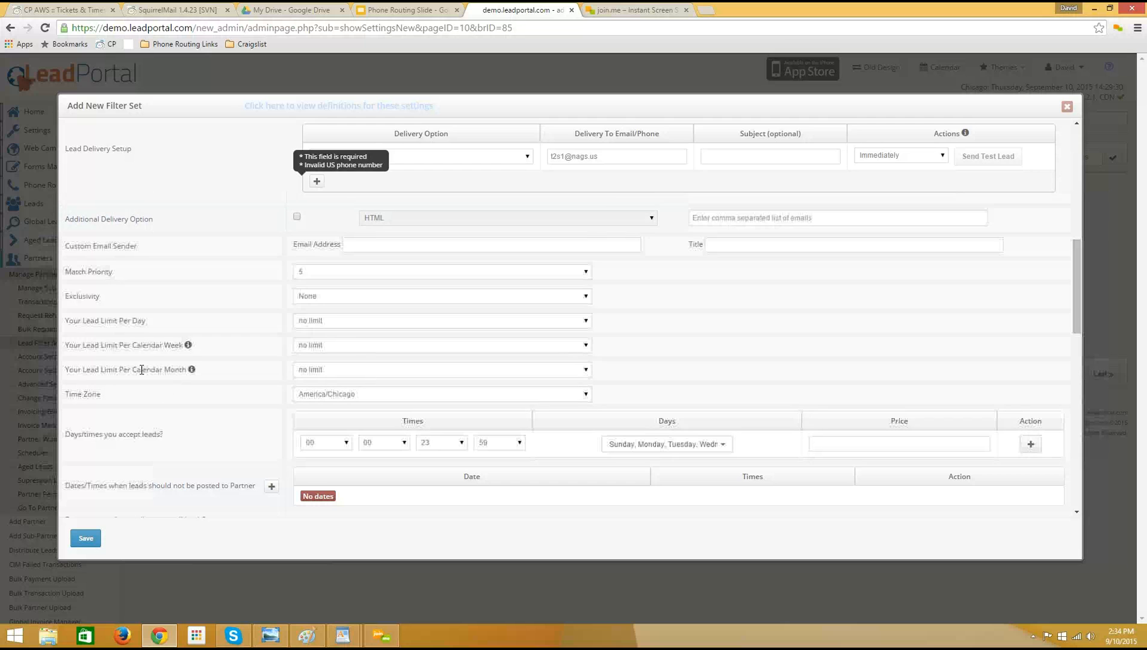
scroll(141, 372, down, 1)
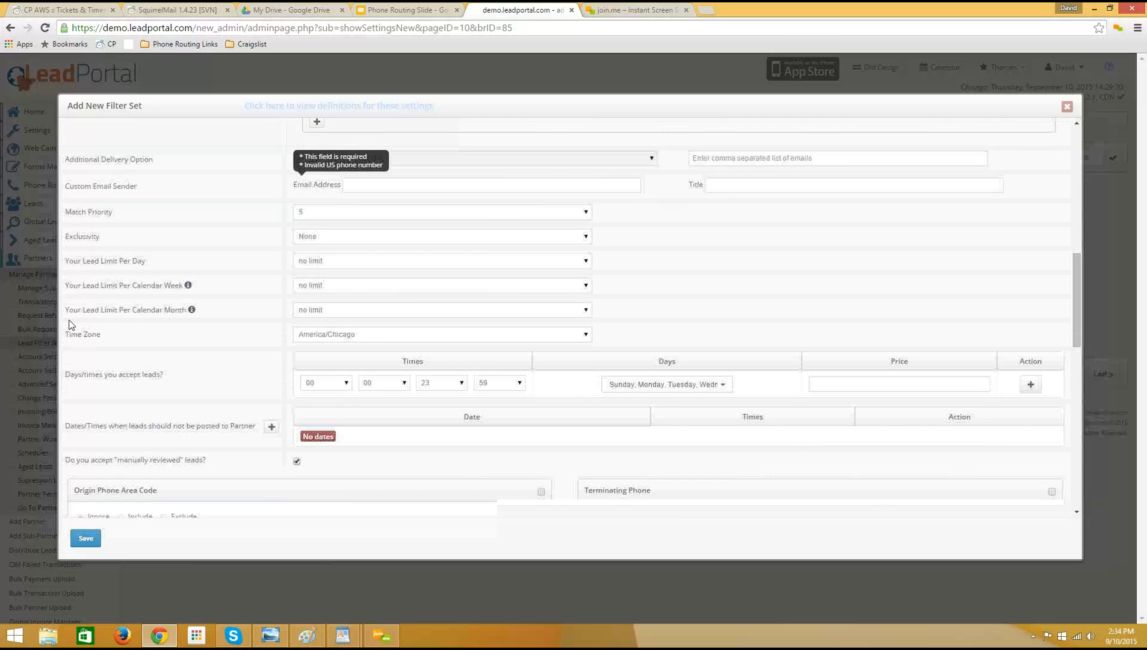
scroll(76, 300, down, 1)
scroll(164, 259, down, 1)
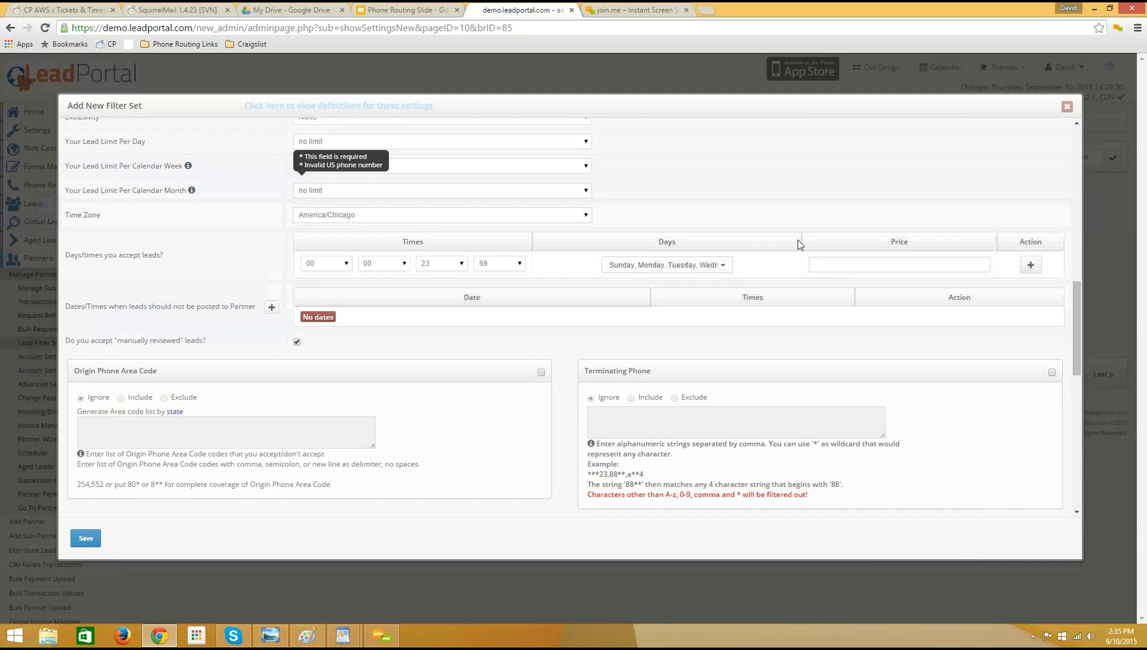
Set the hours in which the partner accepts leads to 09:00 through 17:00.
click(344, 264)
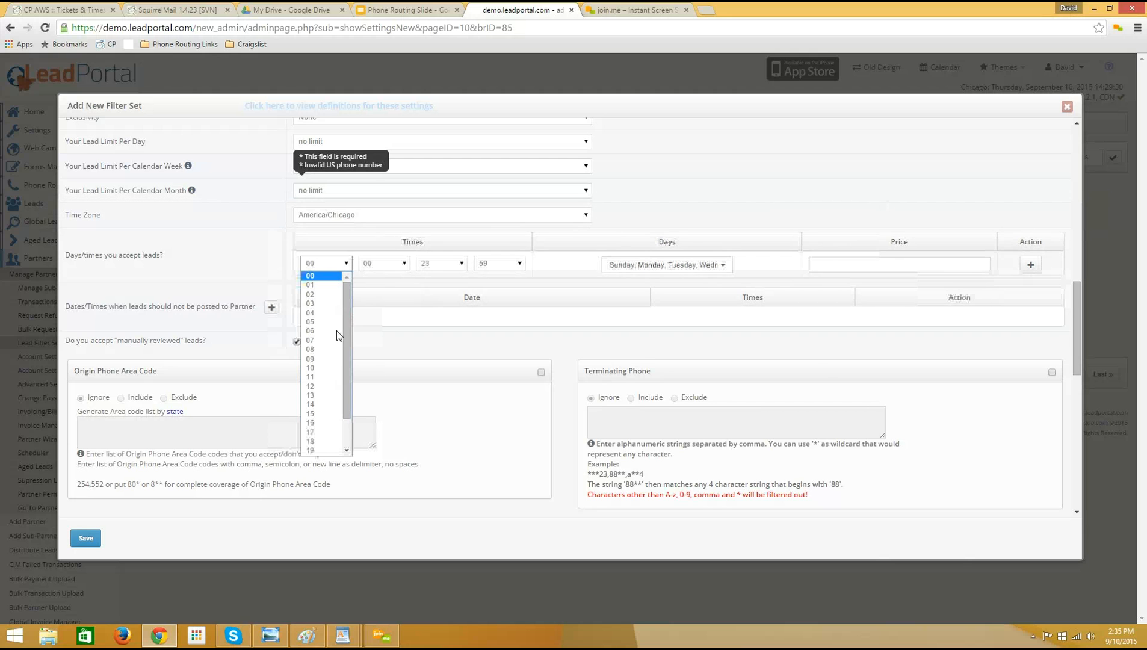
click(319, 358)
click(442, 263)
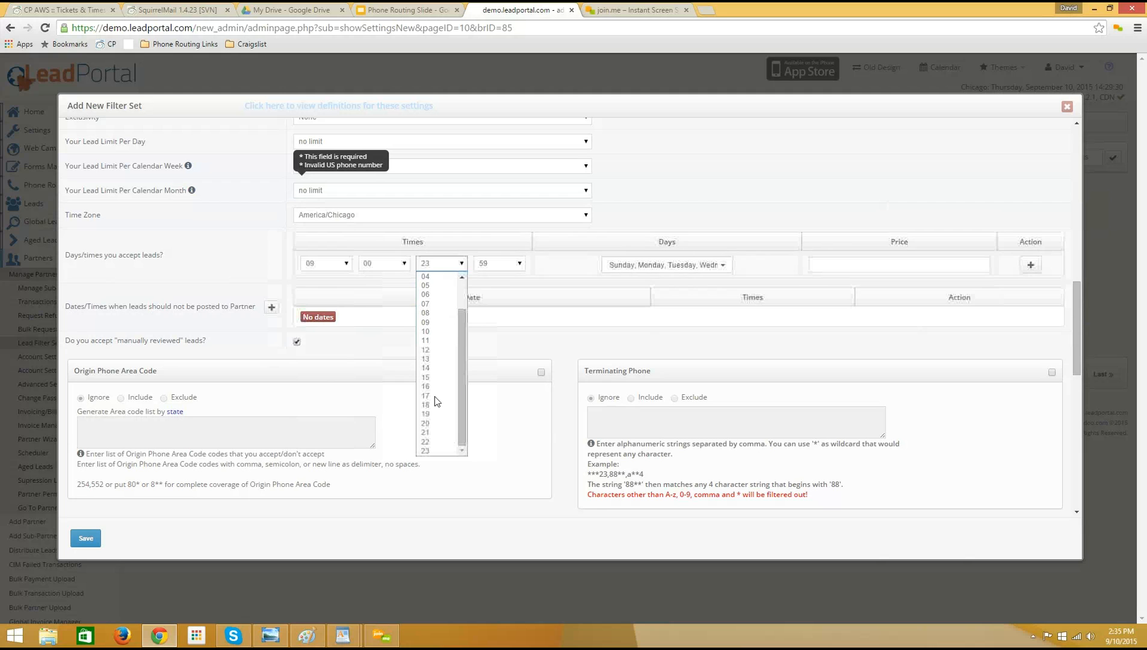
click(433, 396)
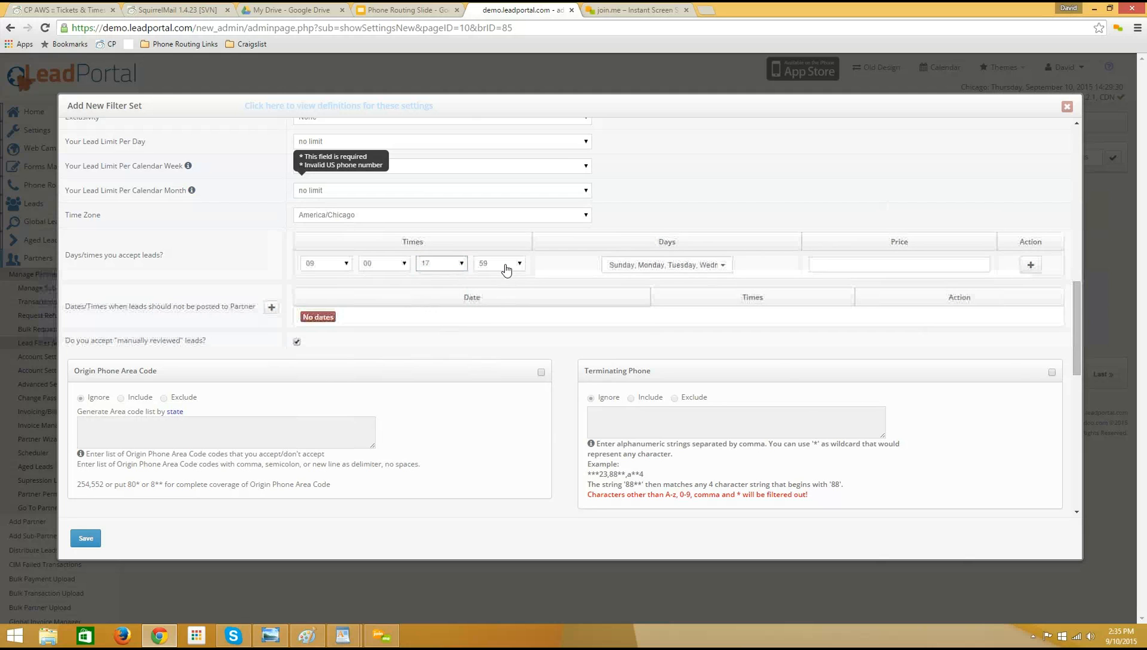
click(501, 264)
scroll(499, 373, up, 6)
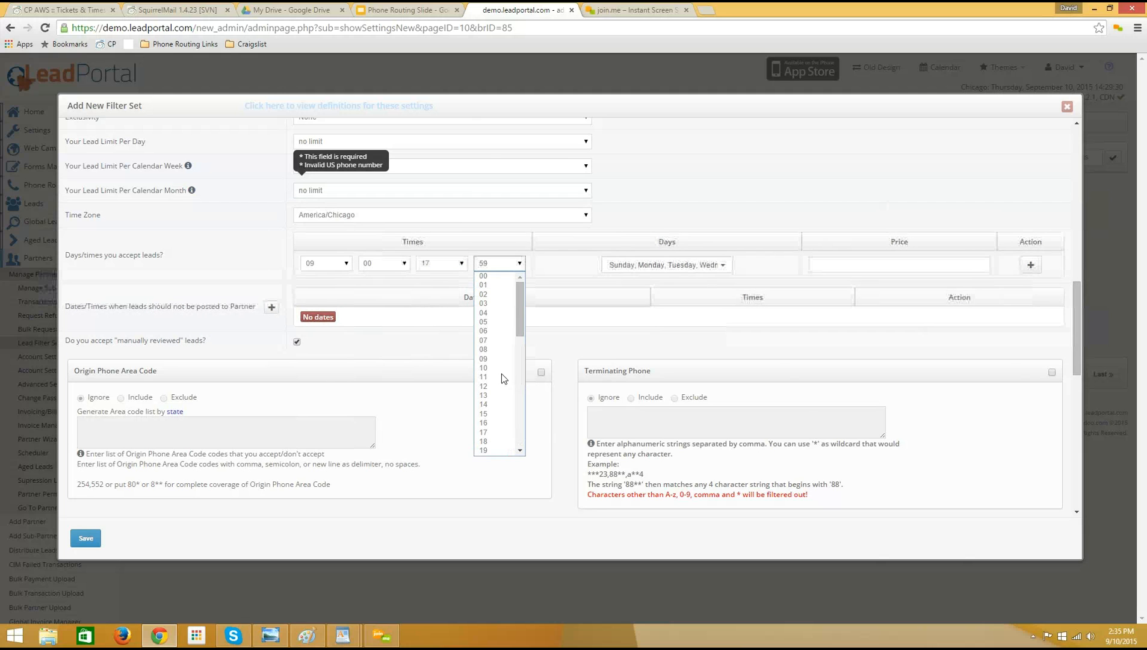
click(488, 277)
Exclude Sunday and Saturday from the days on which the partner accepts leads.
click(669, 267)
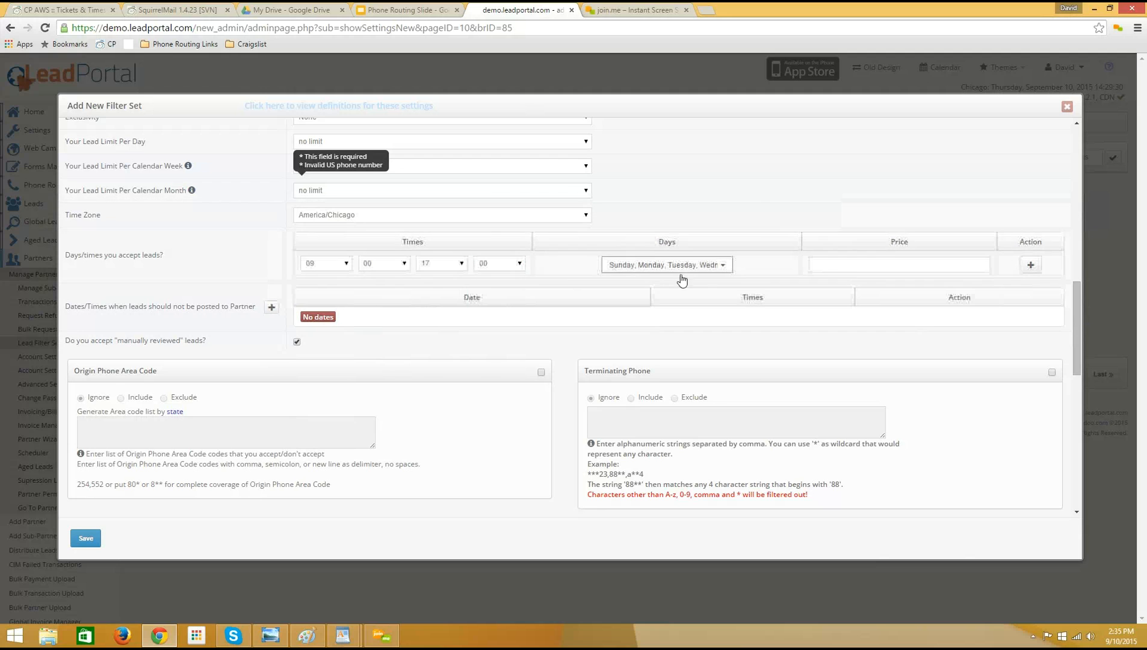
click(673, 290)
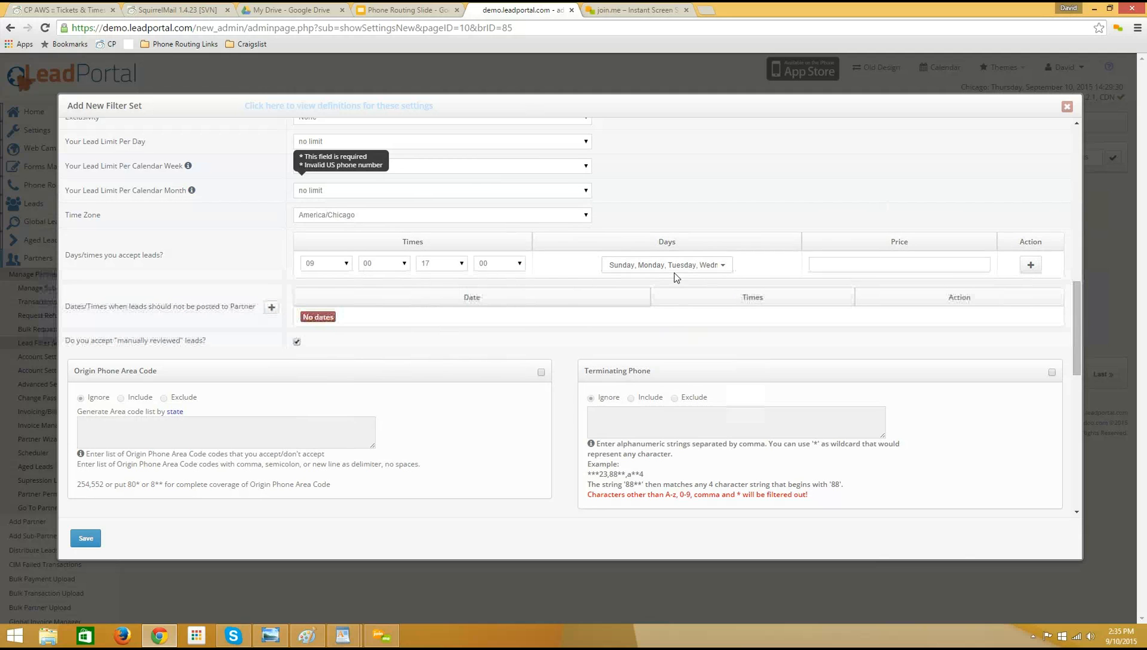
click(672, 270)
click(677, 286)
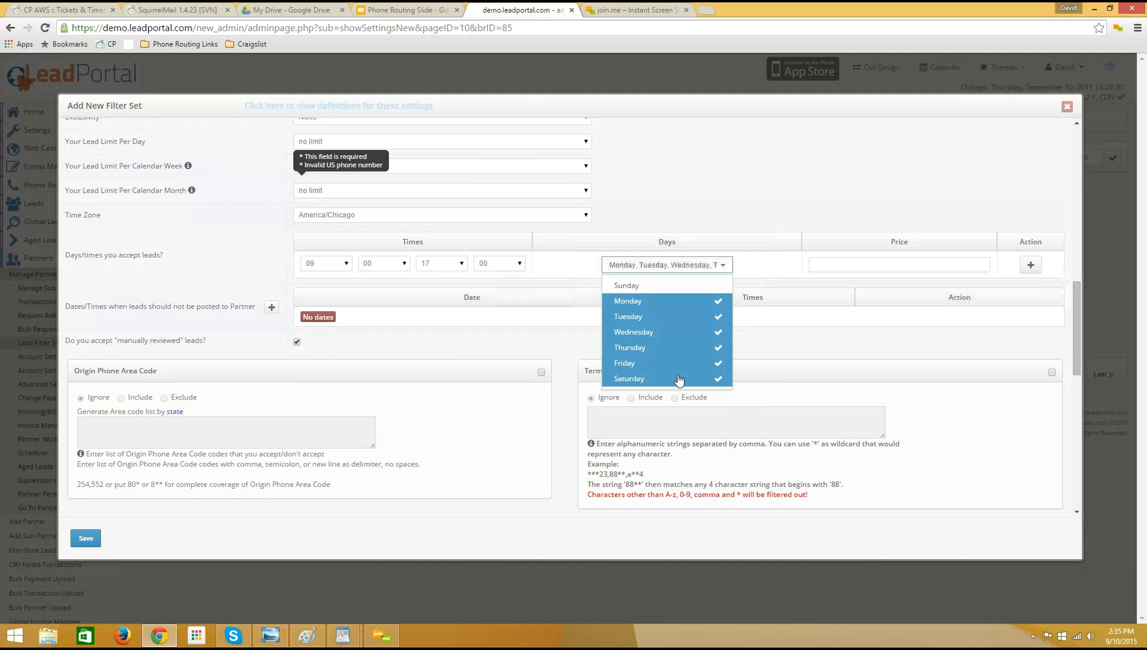
click(679, 379)
click(695, 272)
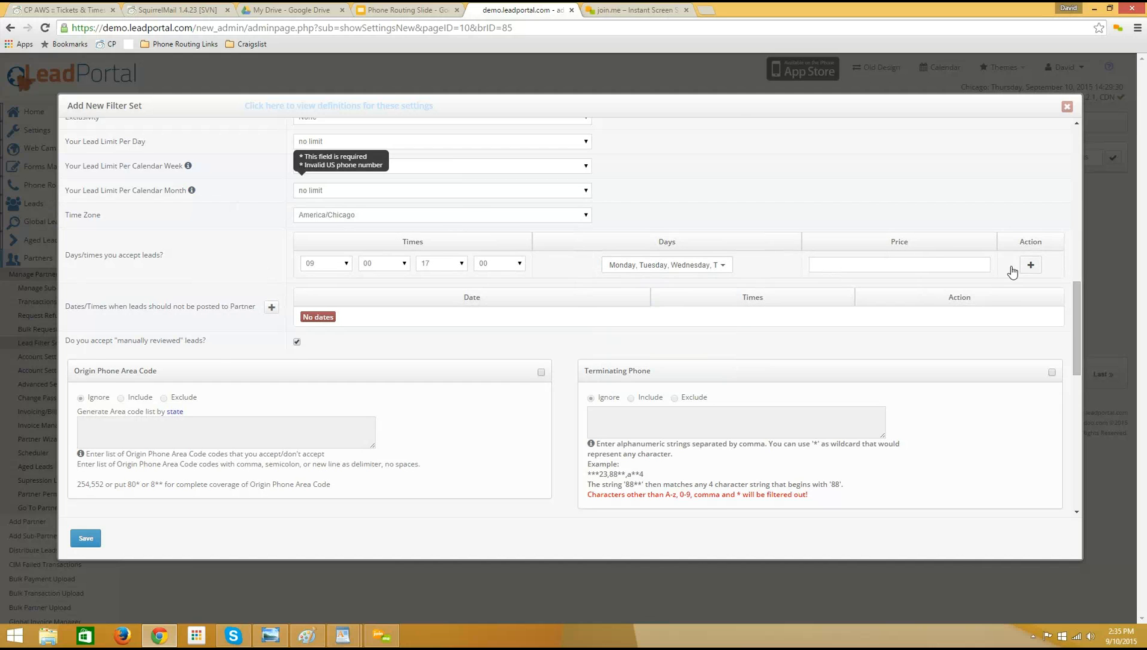
Add a second row of accepted days and times to the filter set and open its price for entry.
click(1030, 265)
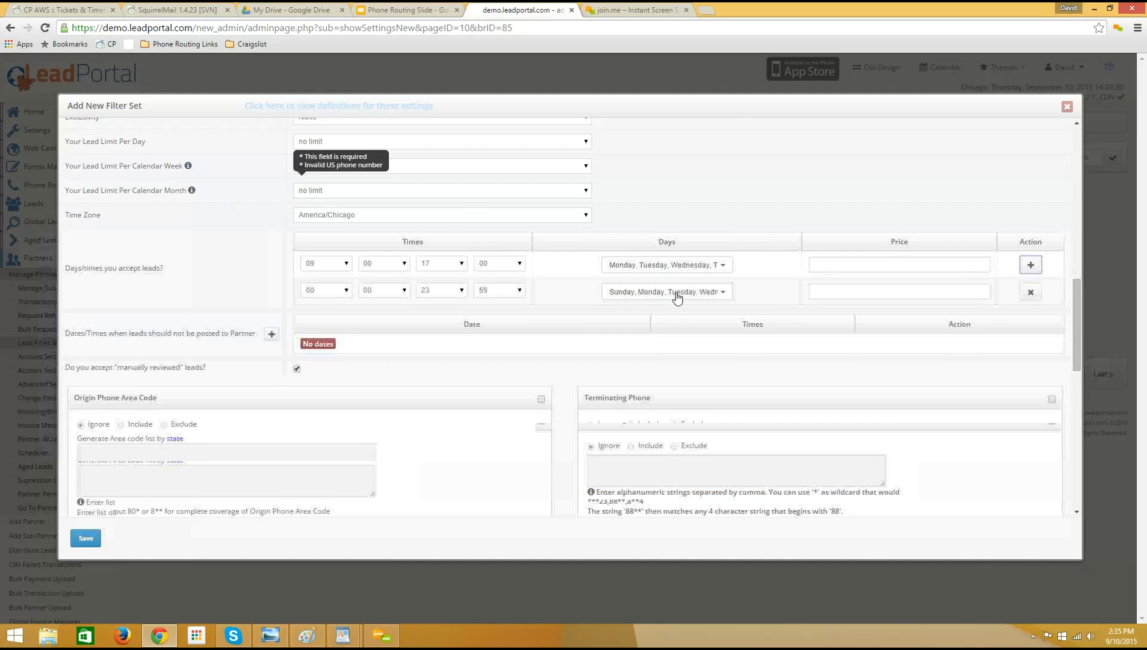
click(677, 297)
click(864, 291)
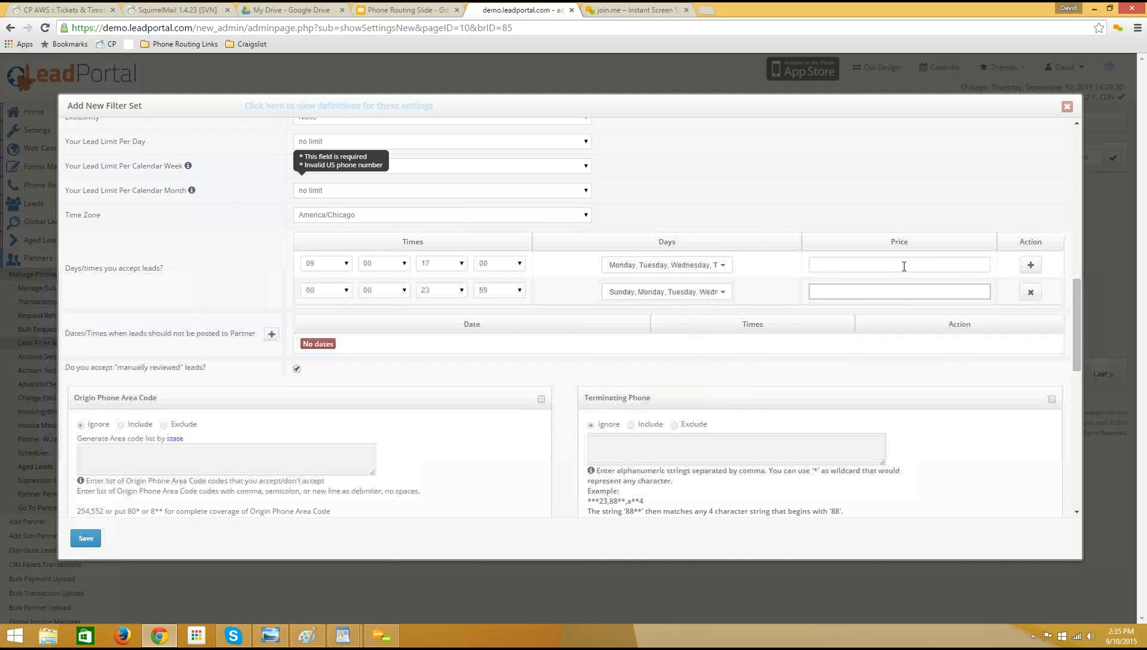
Check the suggested entries for the Partner Ring To number of the filter set.
scroll(450, 276, up, 1)
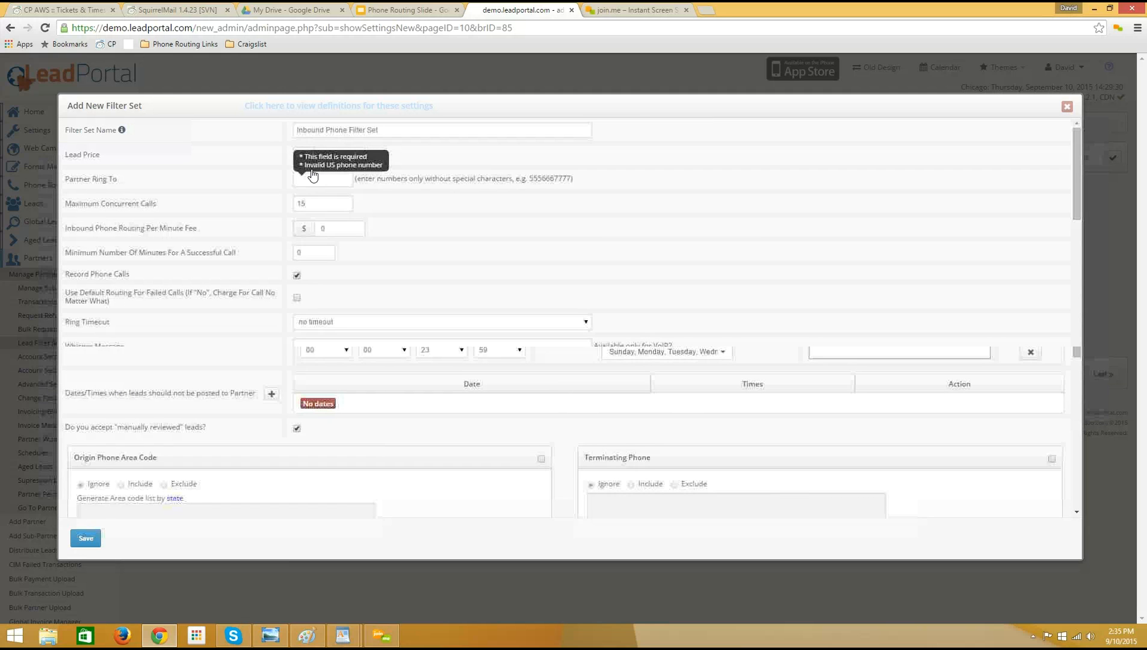
click(323, 179)
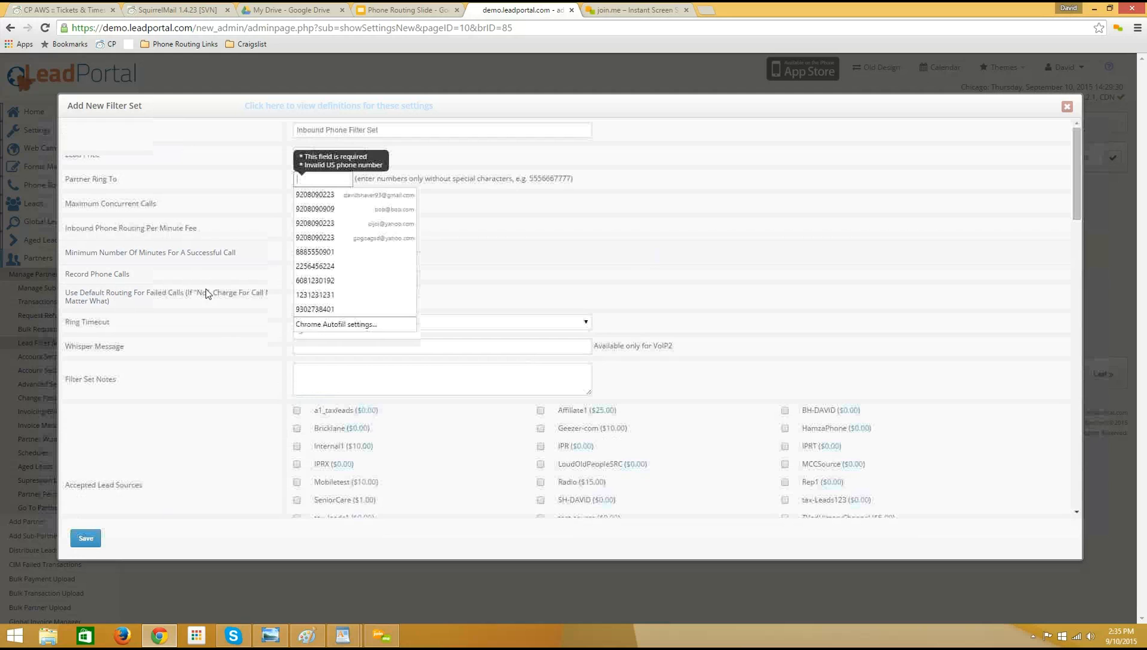
Review the manually reviewed leads option and the Origin Phone Area Code, Terminating Phone, ZIP, State and Campaign filters.
scroll(180, 256, down, 10)
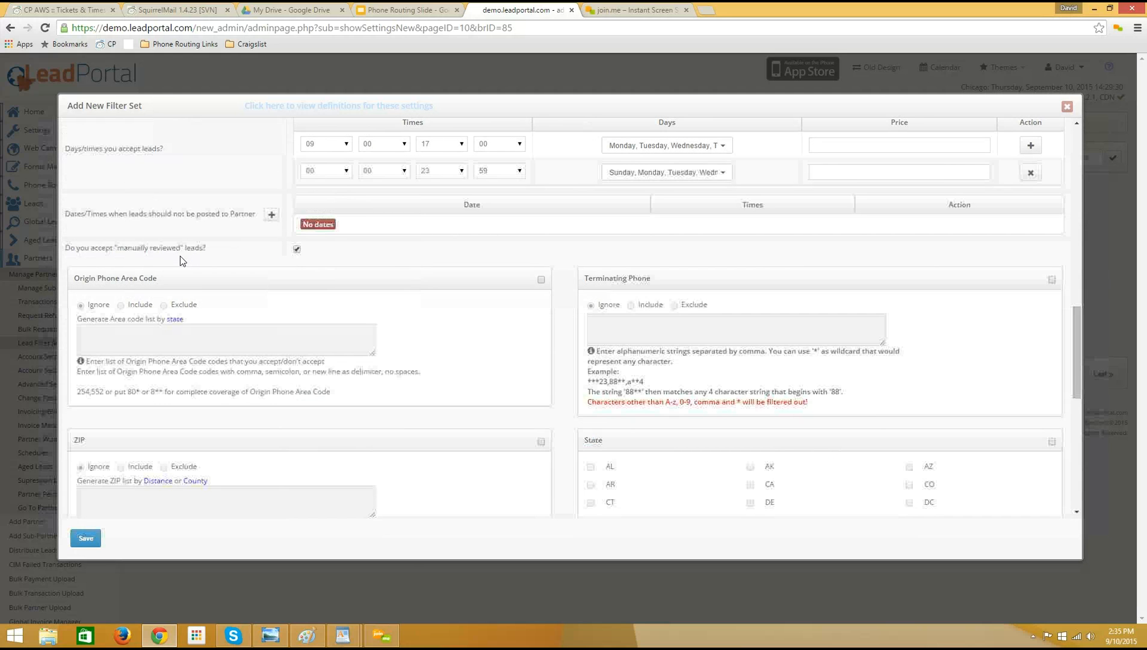
scroll(221, 293, down, 1)
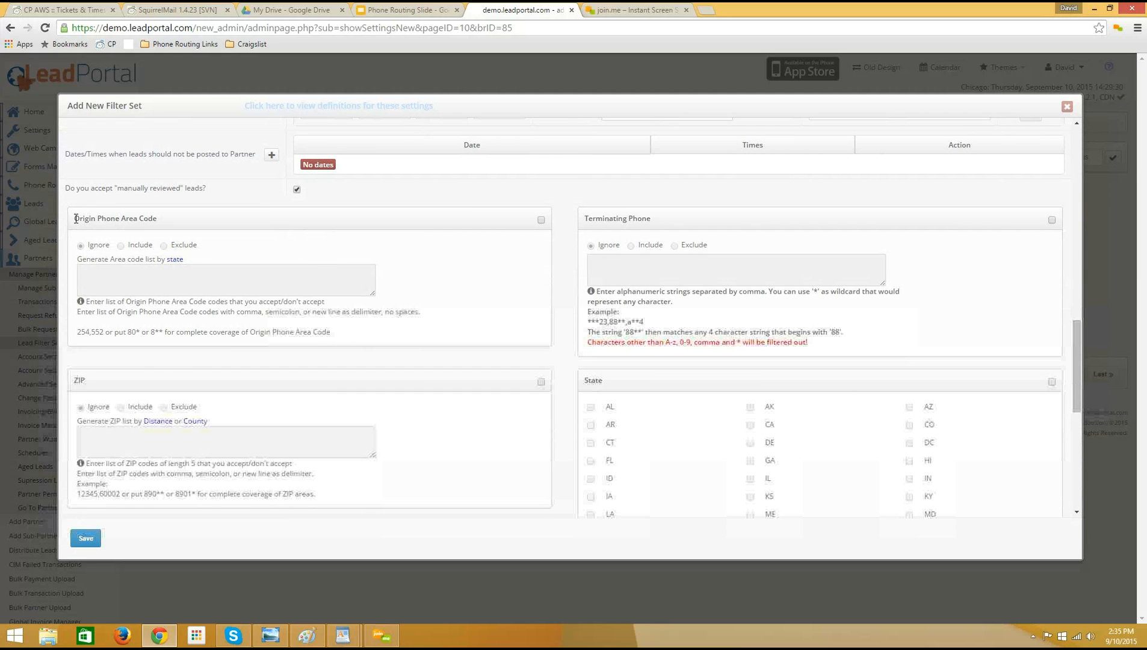
drag(74, 219, 181, 224)
drag(654, 222, 584, 226)
click(648, 395)
scroll(638, 361, down, 1)
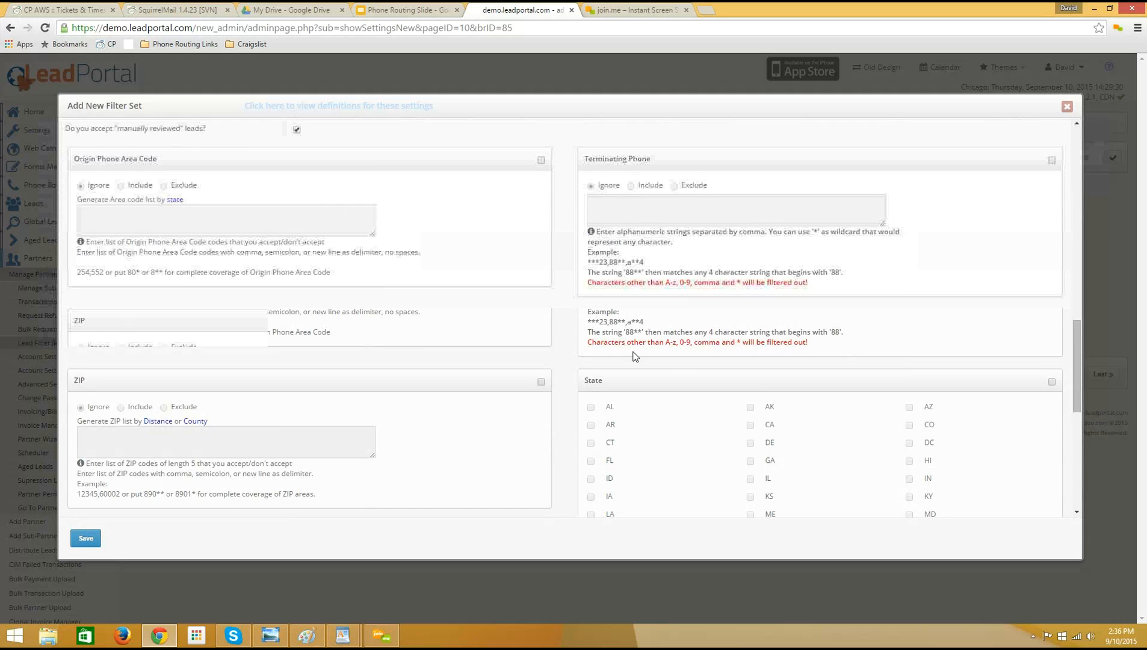
scroll(625, 347, down, 1)
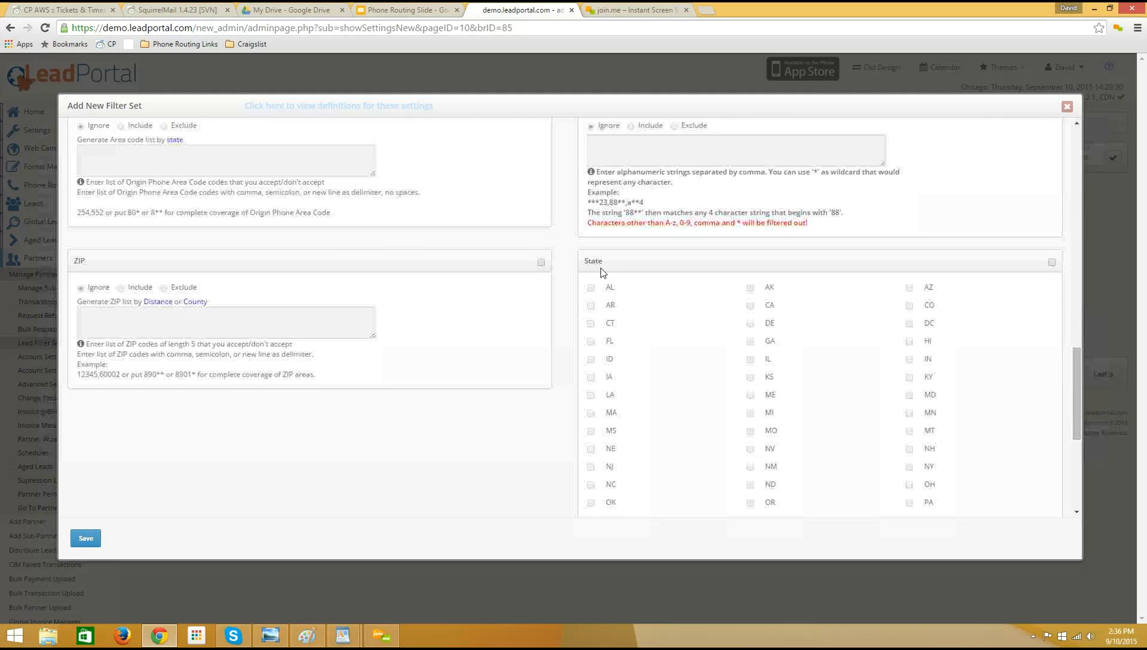
double_click(603, 261)
click(304, 429)
scroll(172, 404, down, 5)
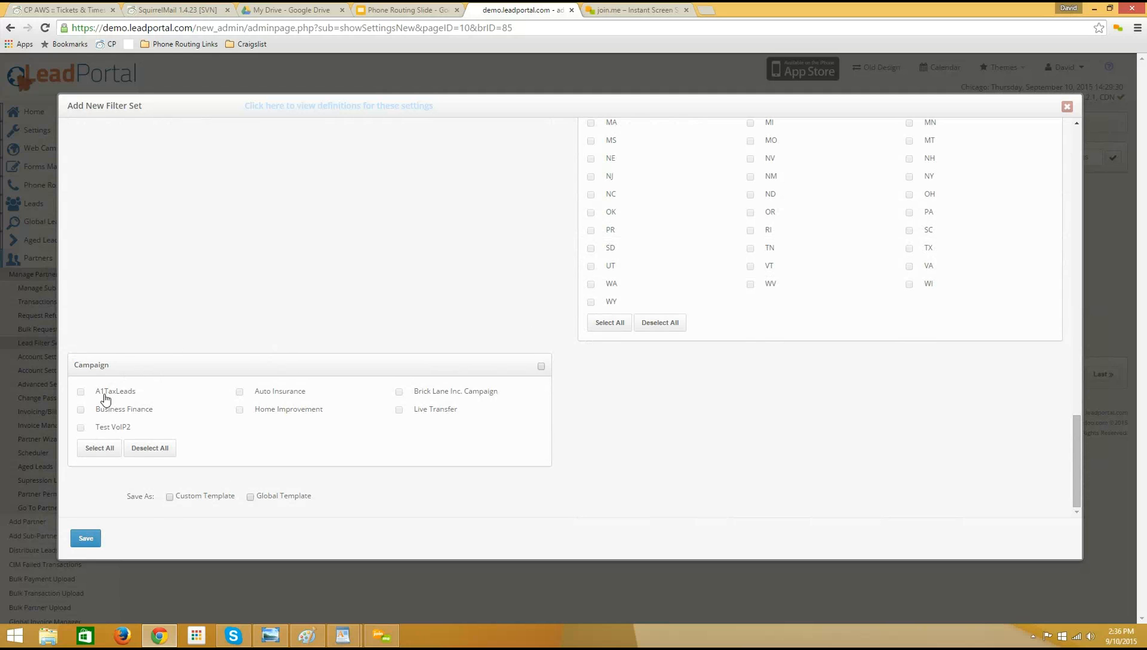
scroll(601, 462, up, 3)
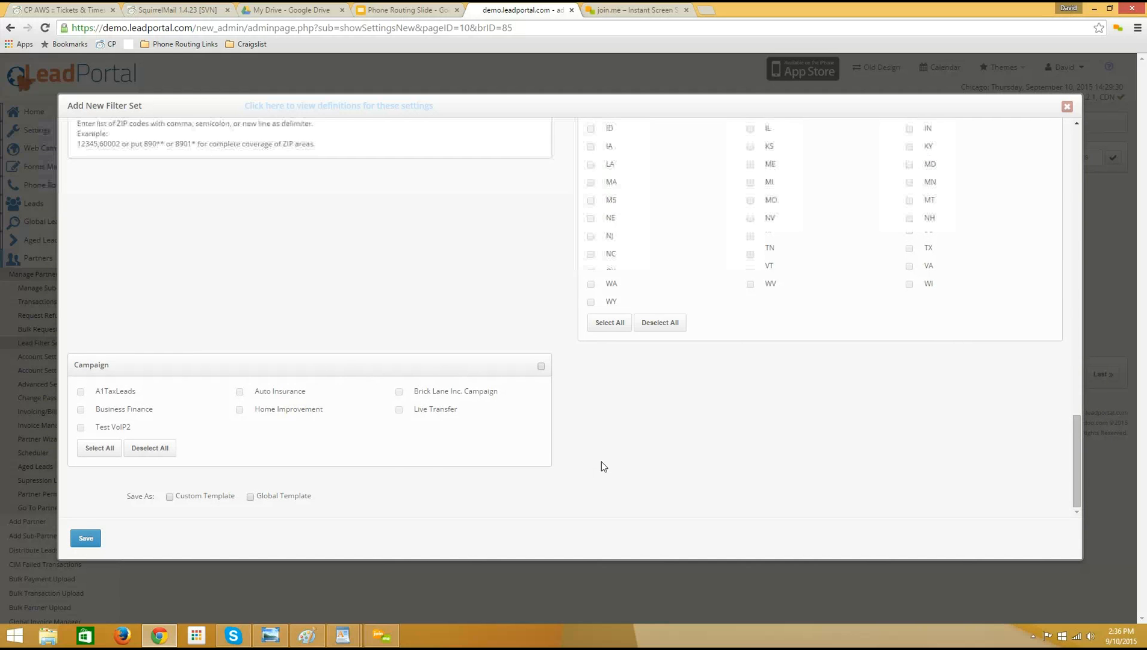
scroll(605, 462, up, 2)
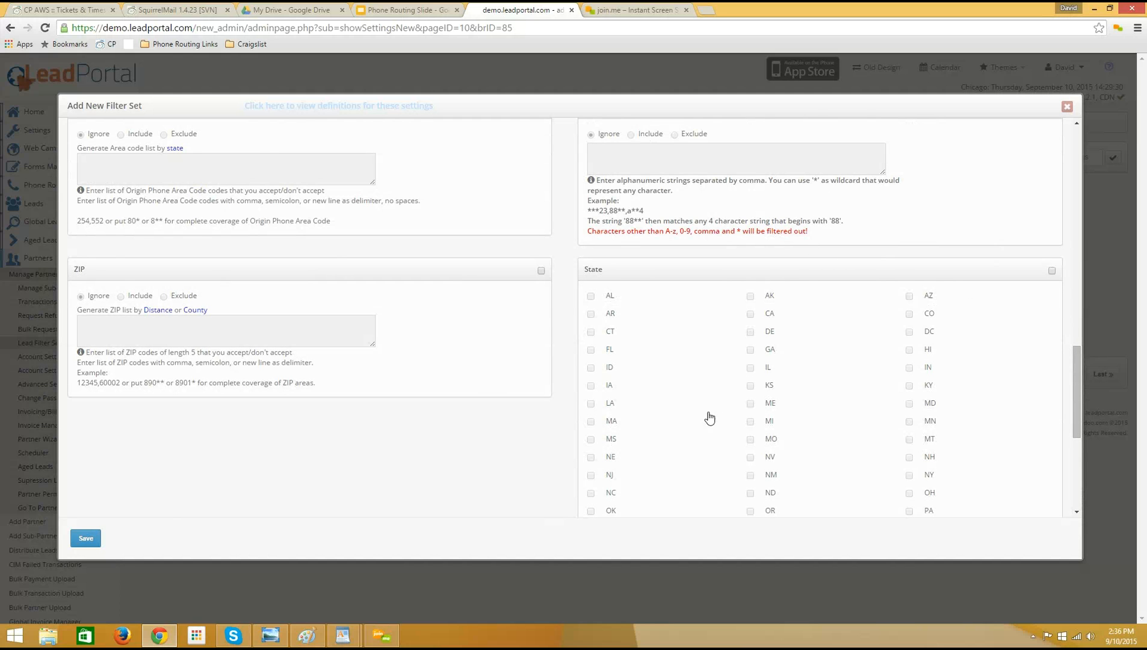
Try enabling the State filter with all states selected.
scroll(709, 414, down, 2)
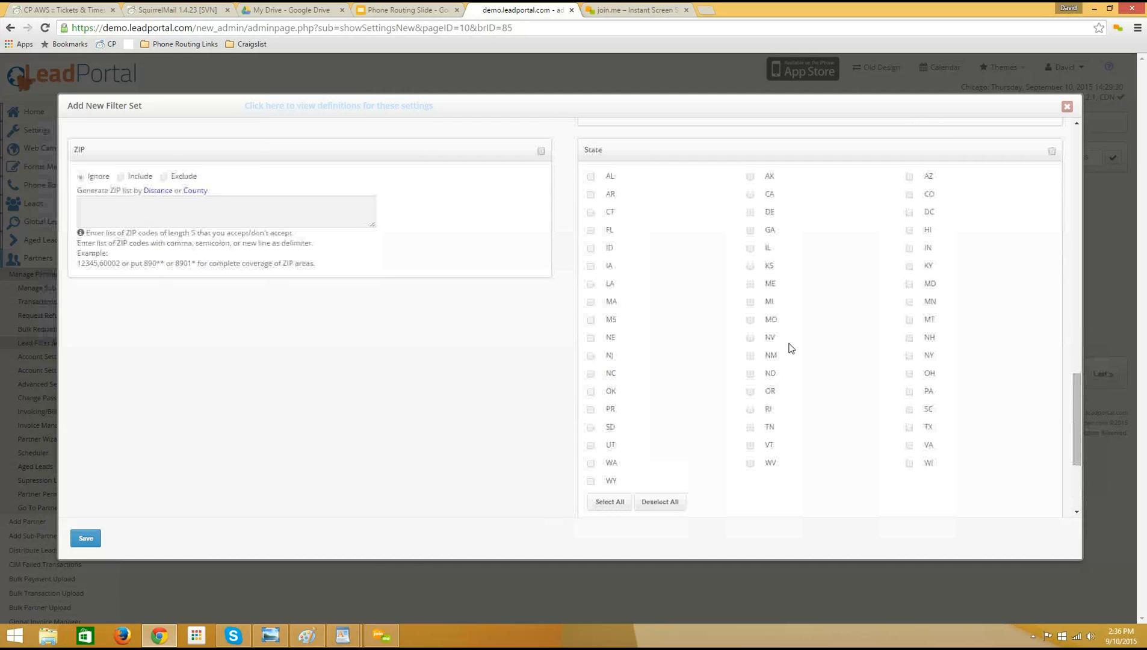
click(1052, 152)
scroll(636, 430, down, 1)
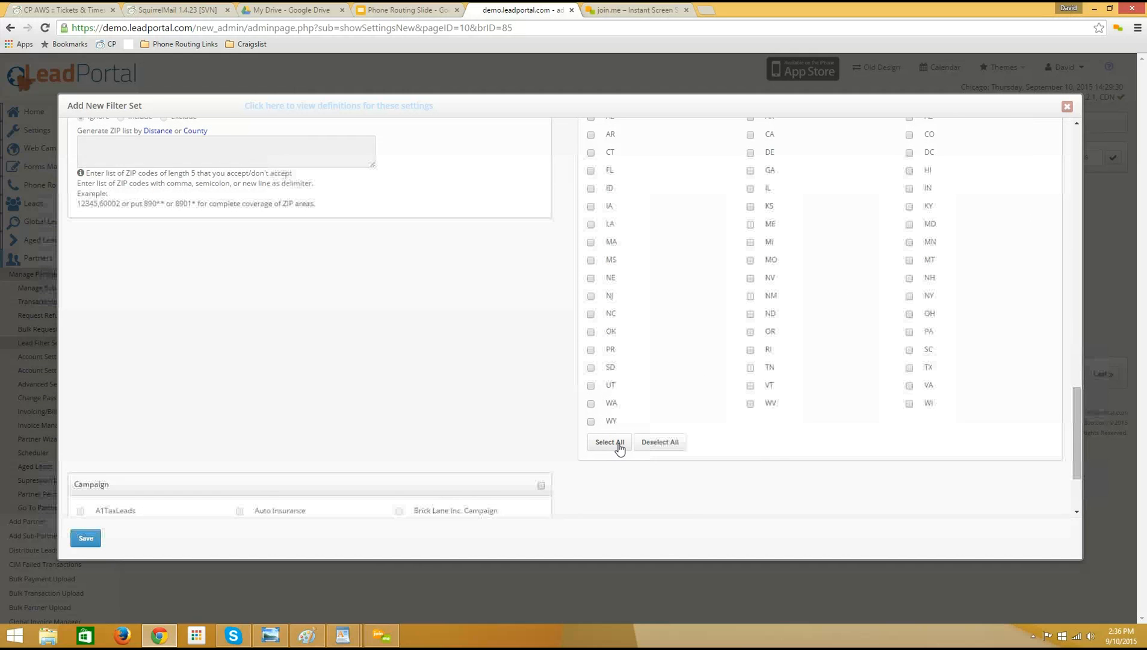
click(618, 447)
scroll(716, 325, up, 1)
click(1052, 152)
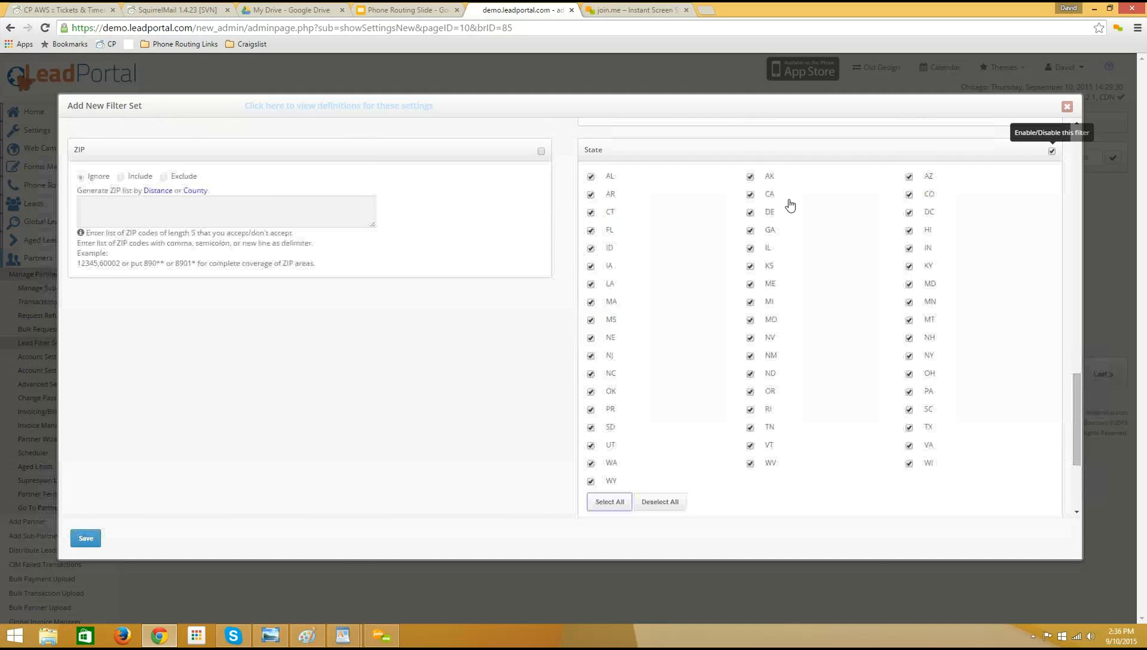
scroll(445, 373, up, 2)
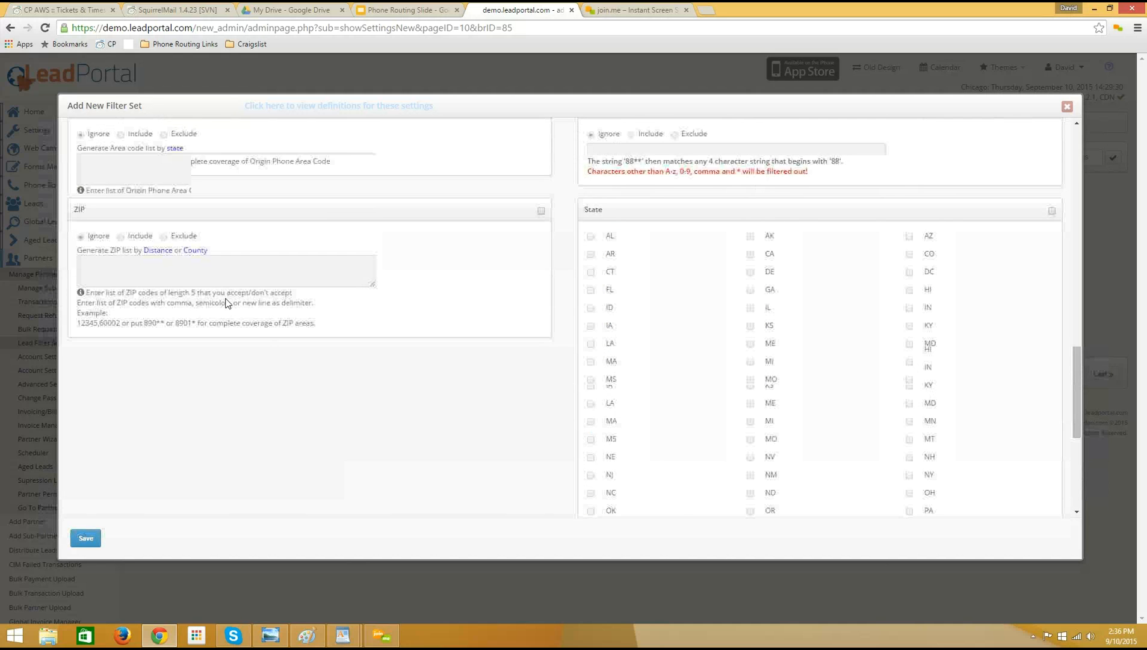
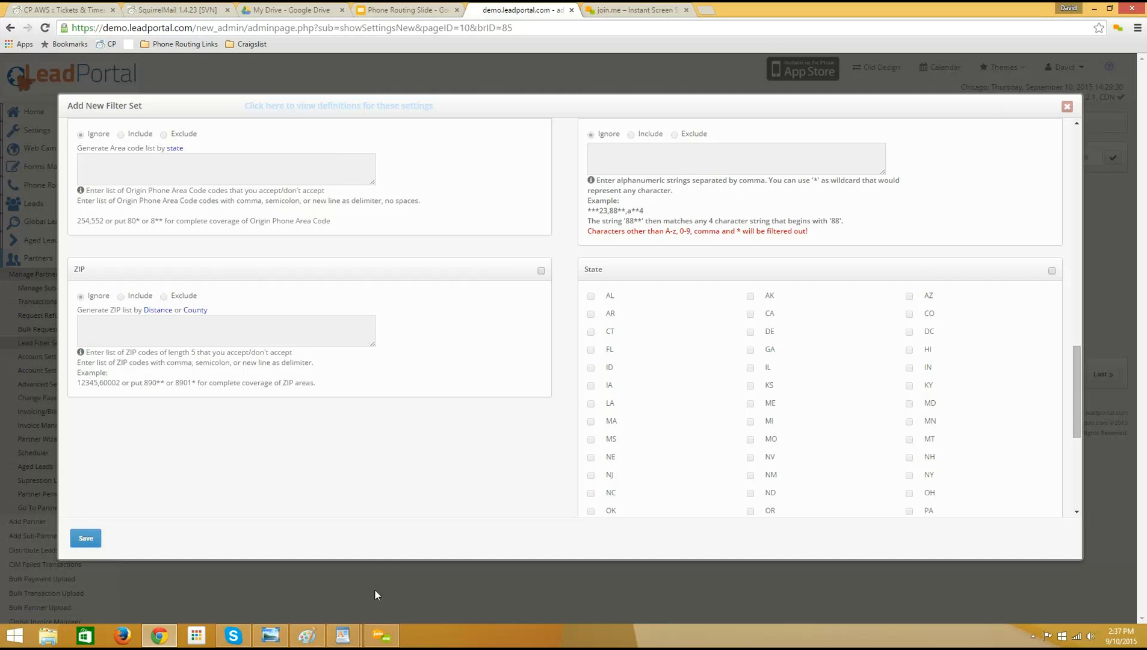
Close the open filter set form and start a new filter set for the Live Transfer Data lead type.
scroll(228, 509, up, 15)
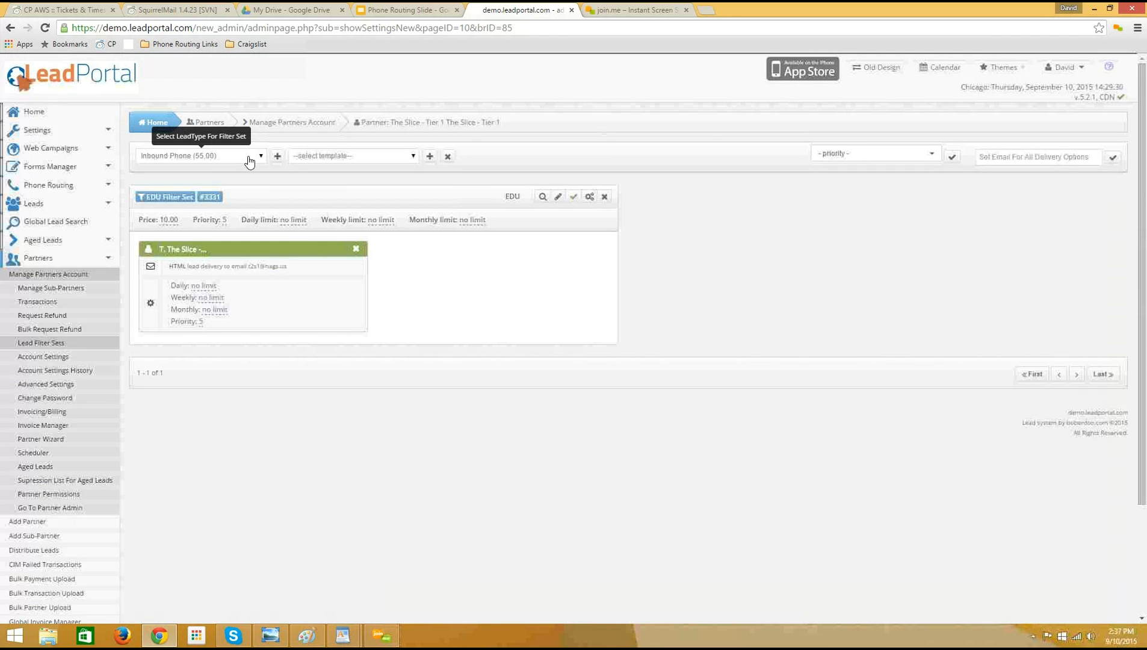
click(254, 160)
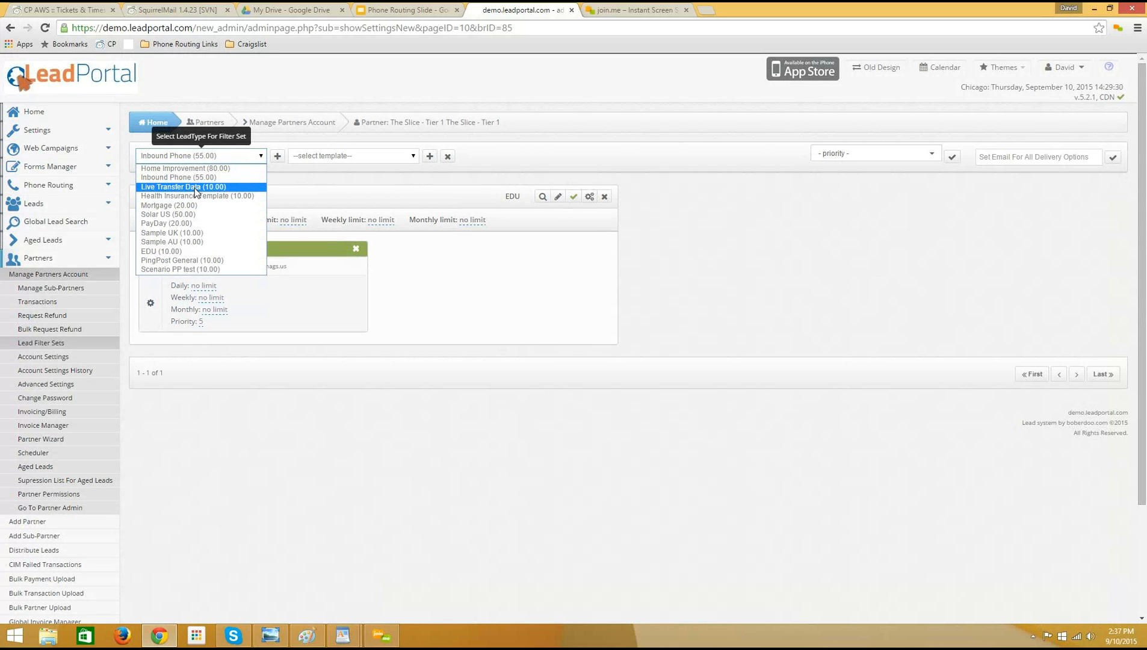
click(194, 189)
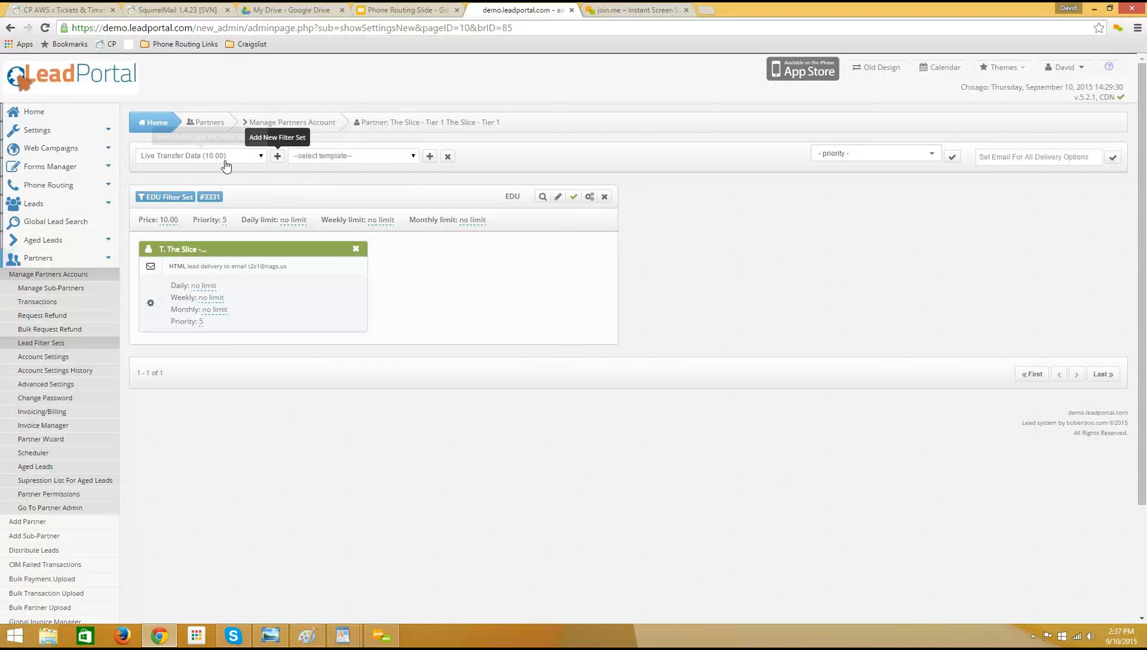
click(277, 156)
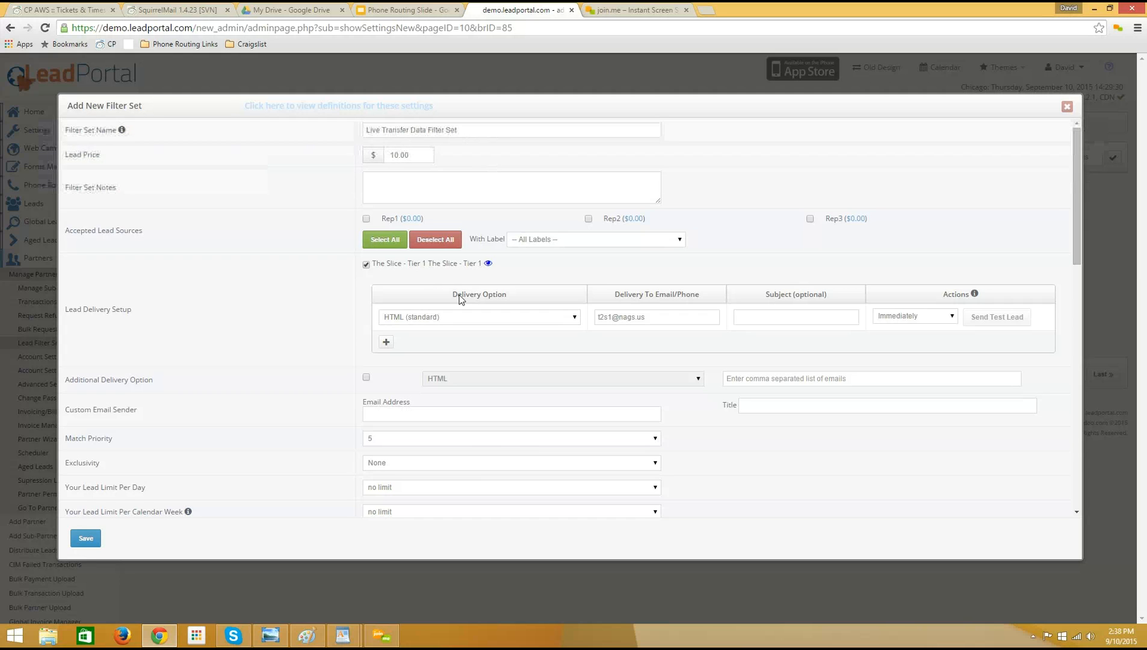
Try enabling the State filter of the new filter set with AZ and CO selected.
scroll(423, 298, down, 3)
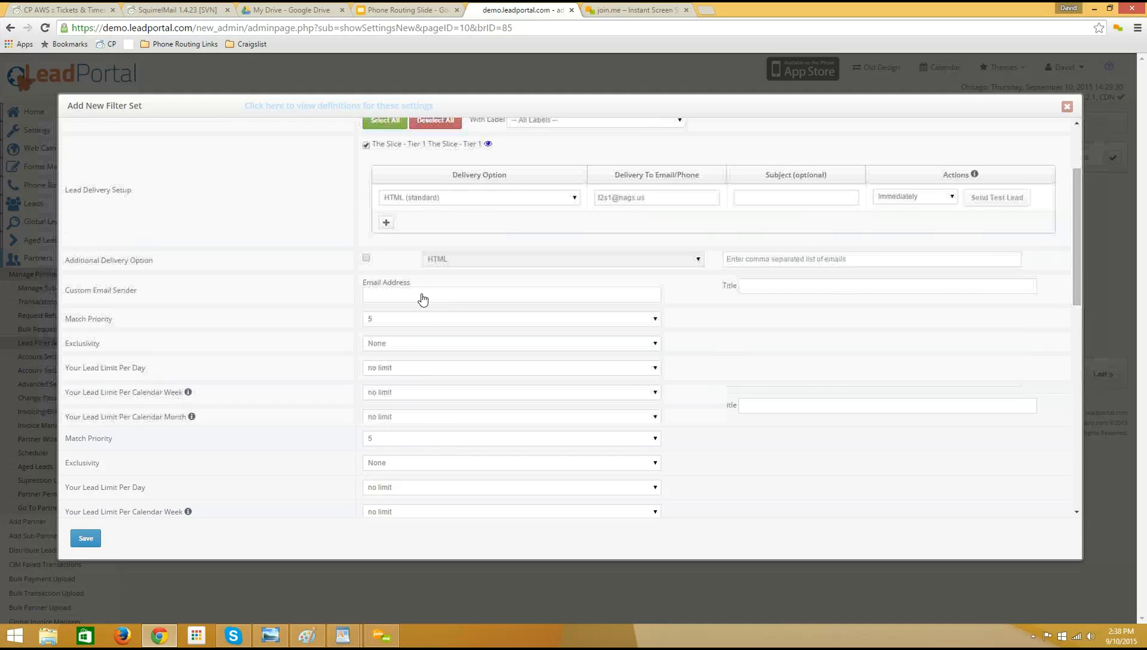
scroll(423, 299, down, 6)
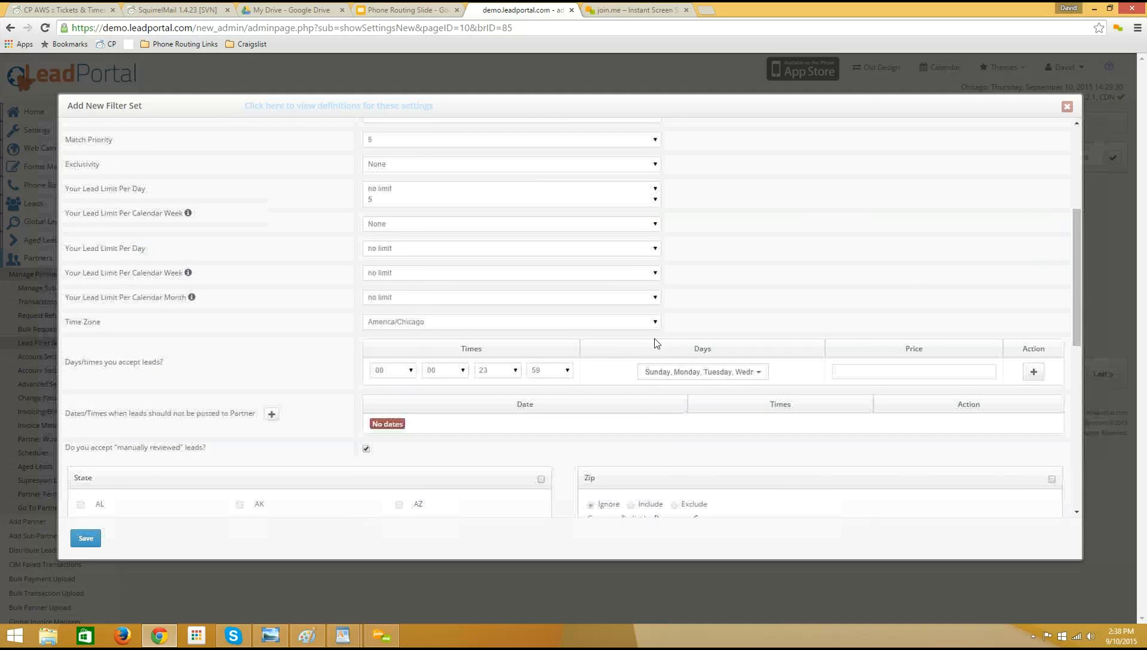
scroll(601, 295, down, 6)
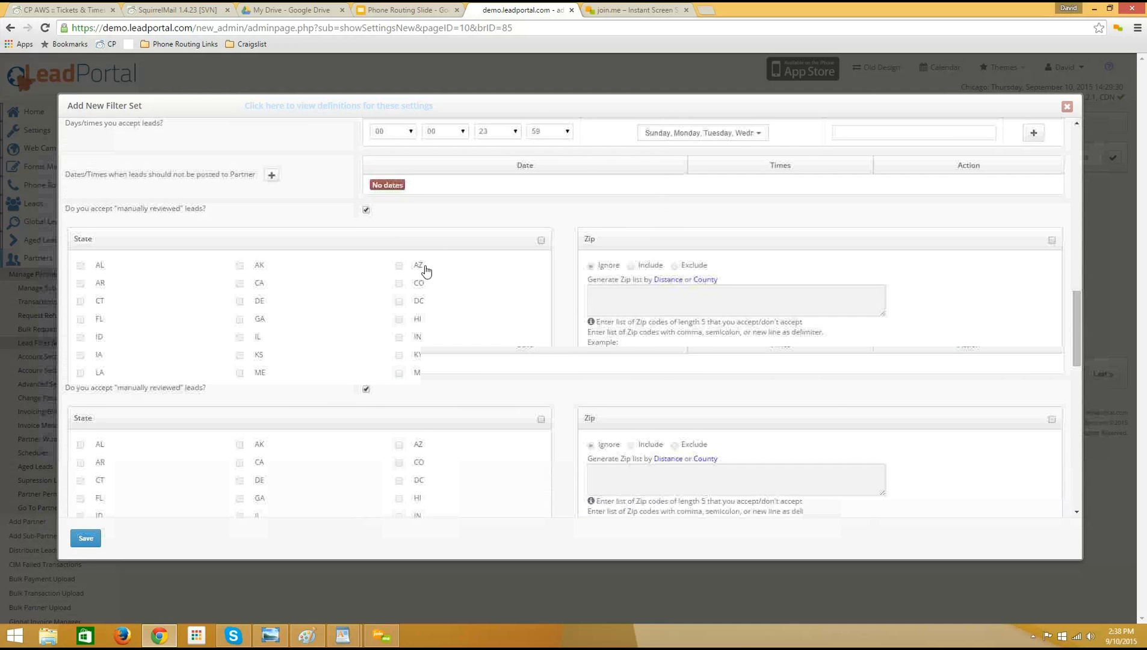
scroll(426, 271, down, 2)
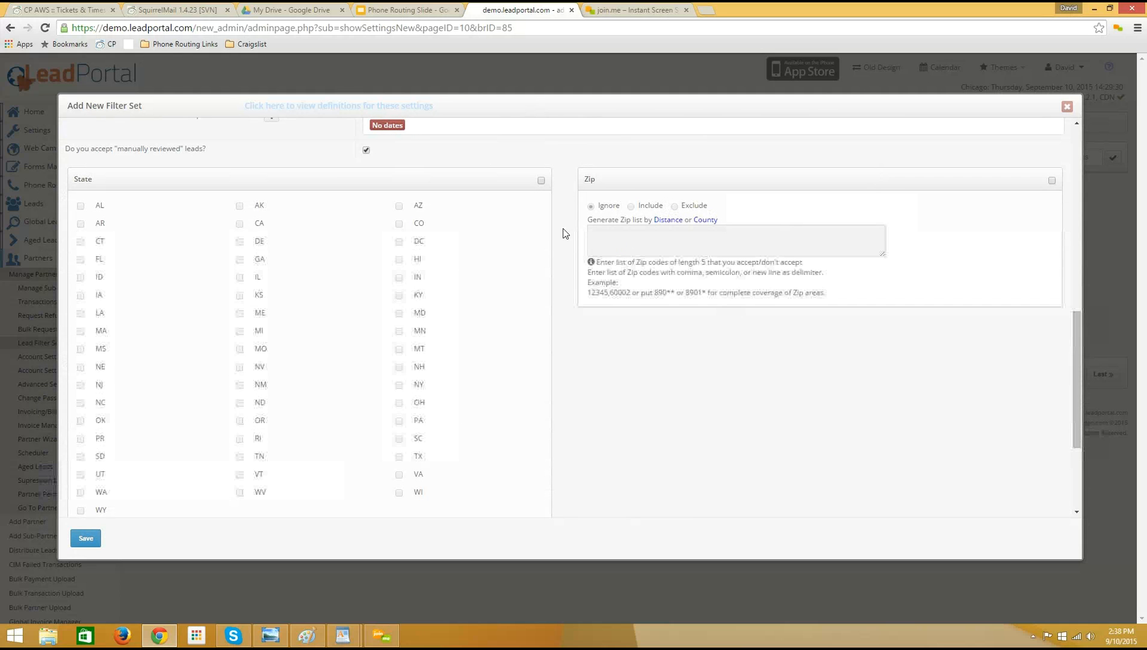
click(541, 180)
click(399, 206)
click(399, 224)
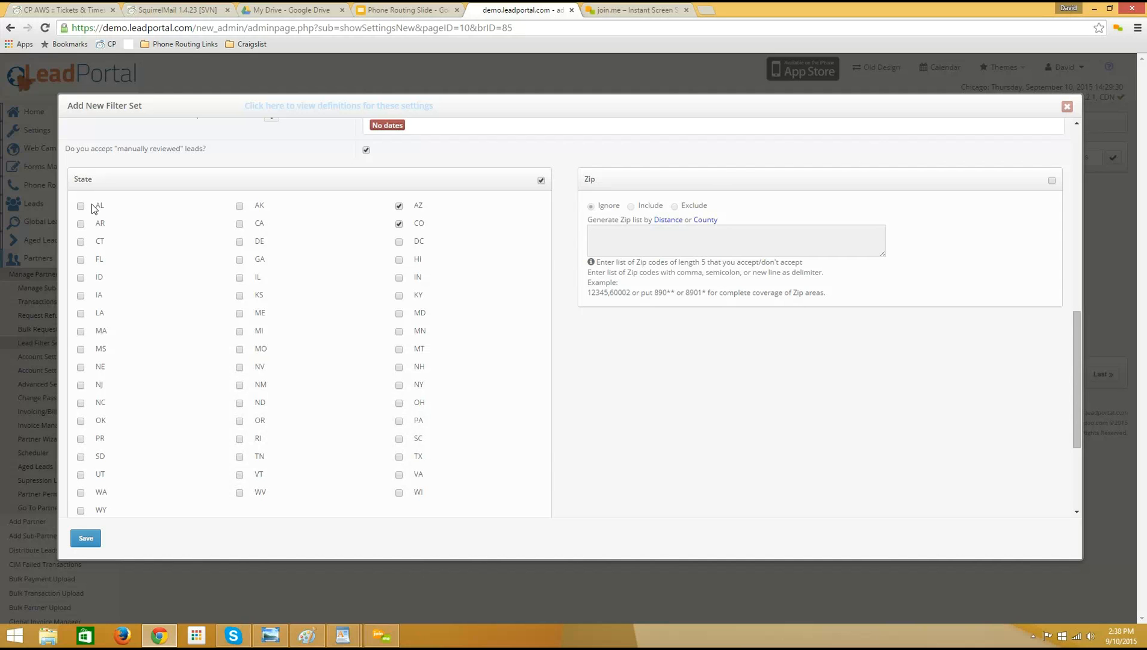
click(81, 243)
click(80, 242)
click(399, 223)
click(399, 223)
click(400, 210)
click(399, 207)
click(540, 181)
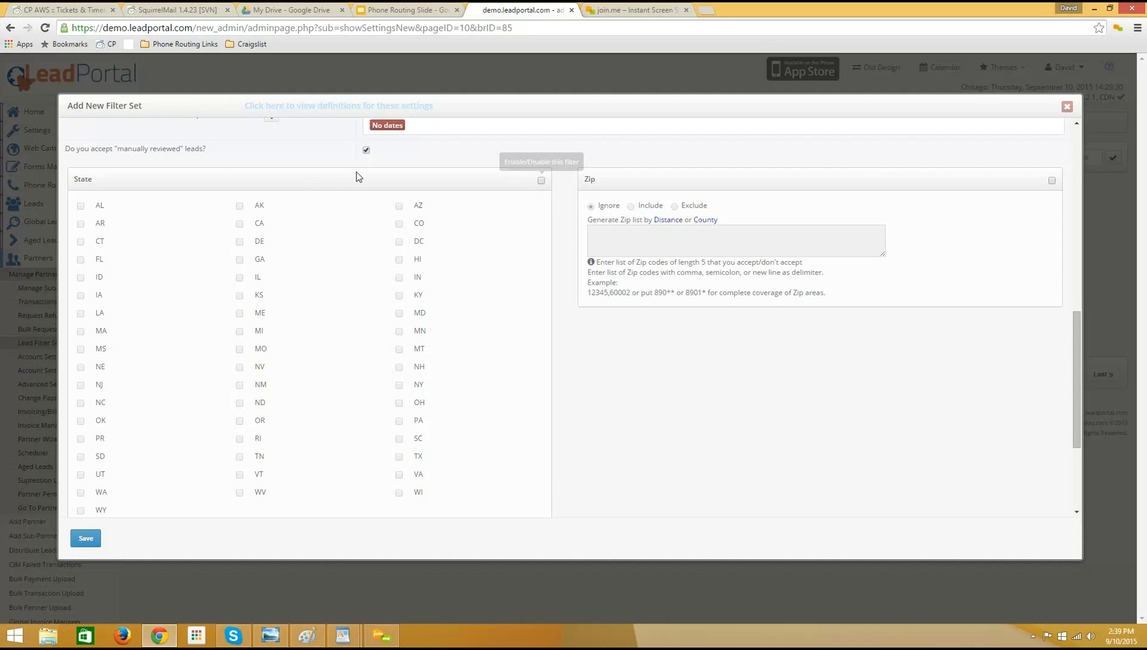
Set the lead price of the Live Transfer Data filter set to 00.00.
scroll(678, 324, down, 2)
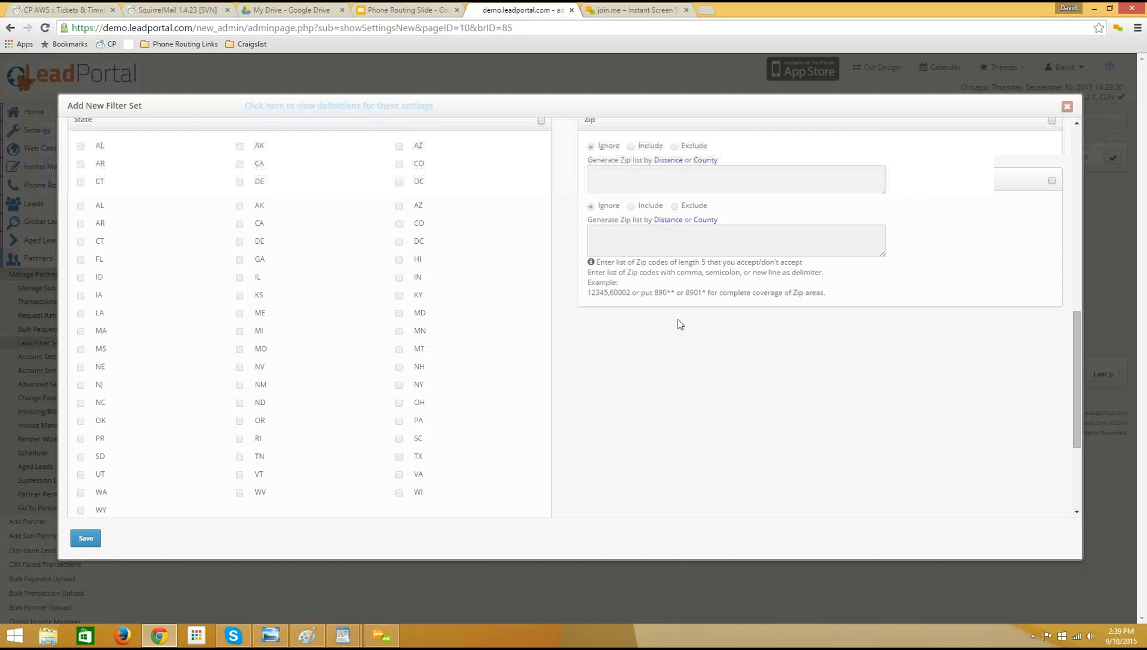
scroll(677, 319, down, 2)
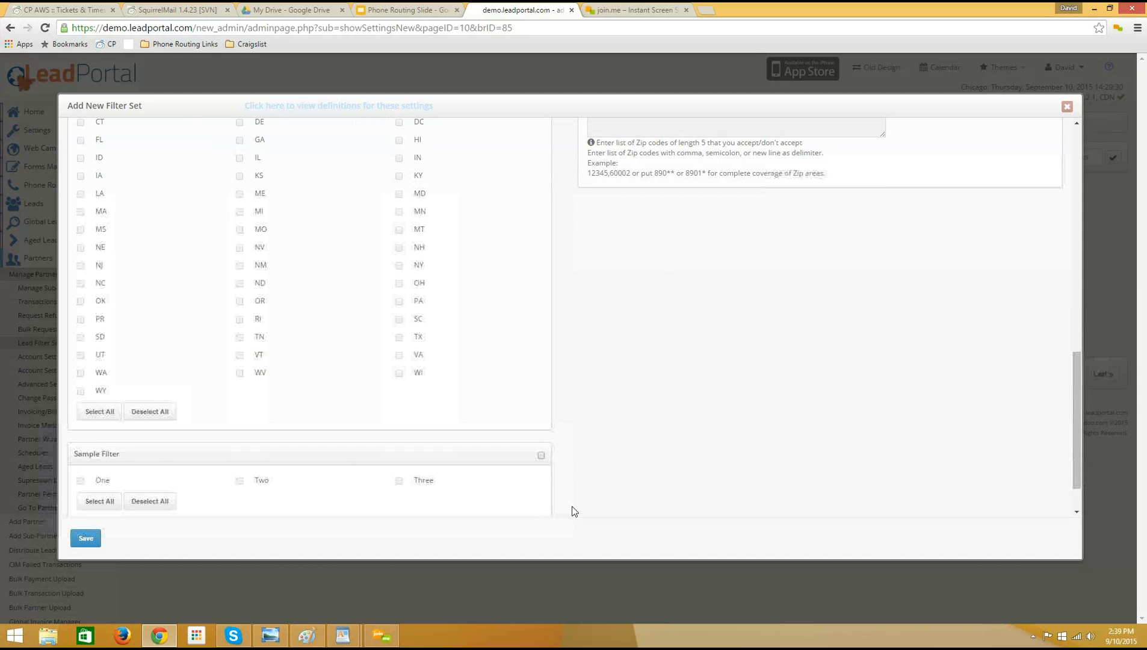
scroll(518, 448, down, 2)
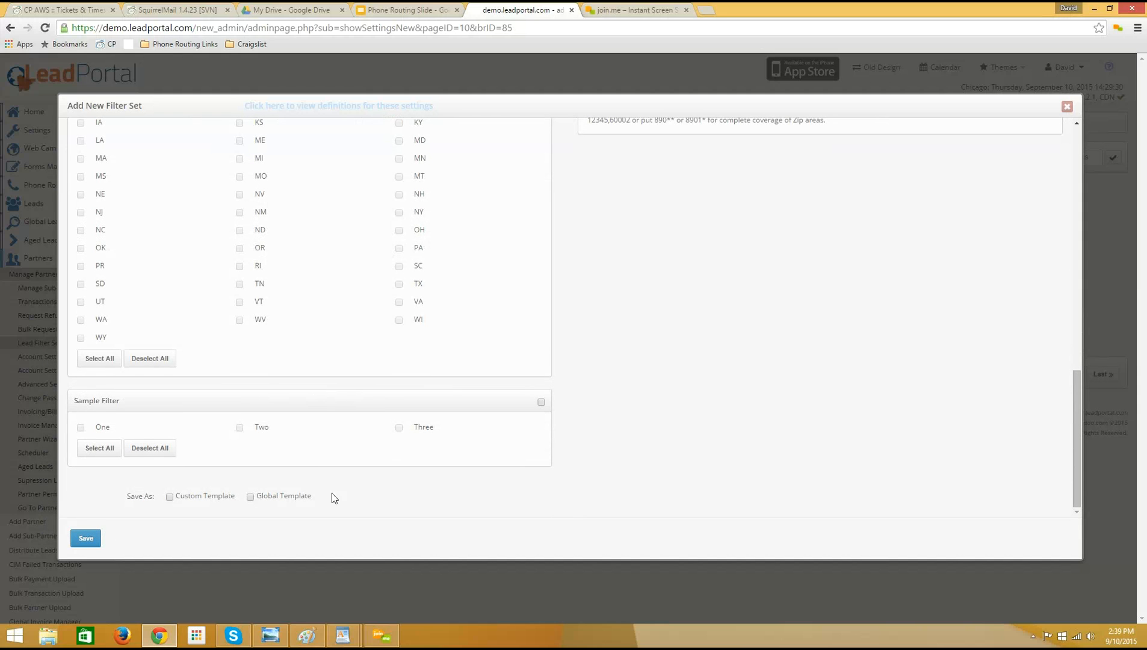
scroll(387, 402, up, 5)
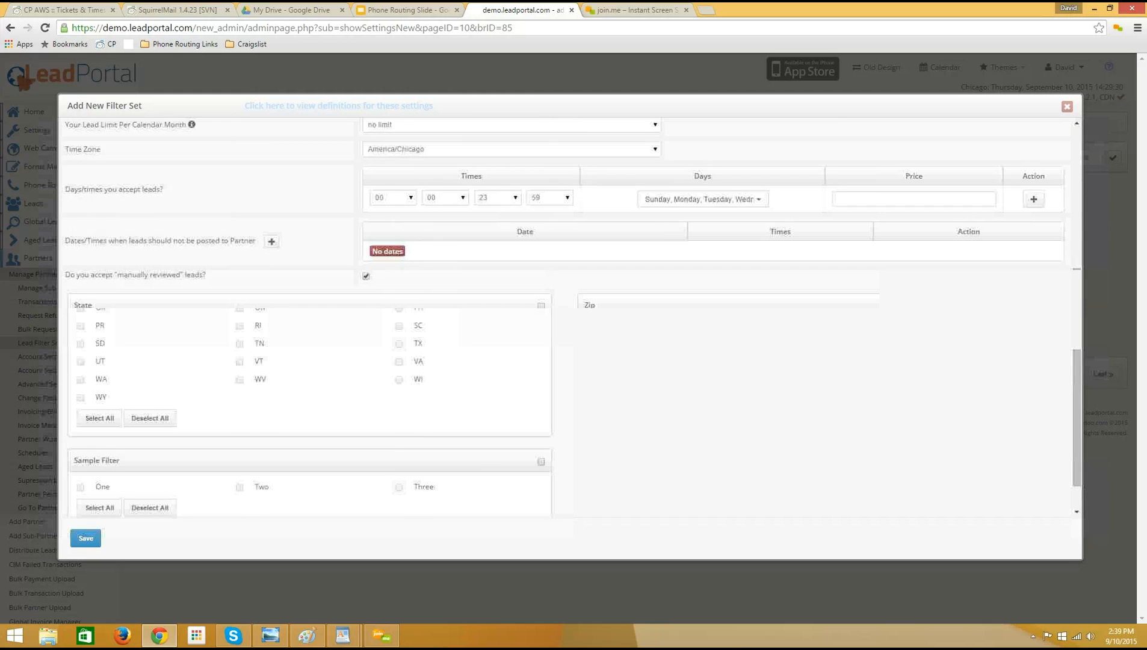
scroll(355, 334, up, 3)
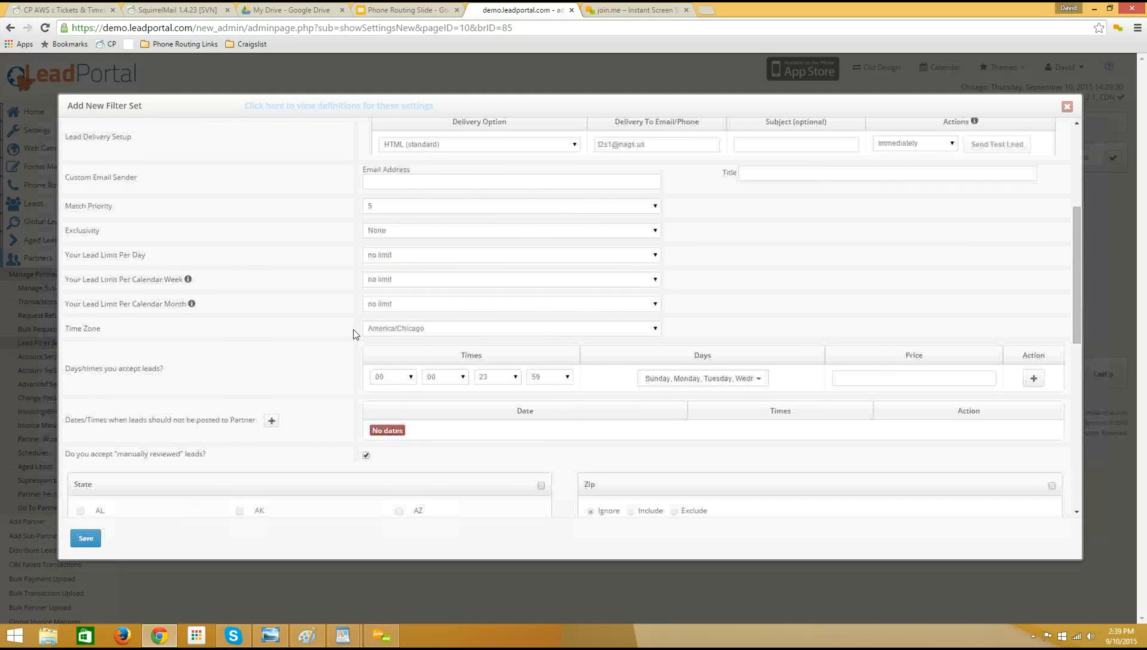
scroll(355, 334, up, 5)
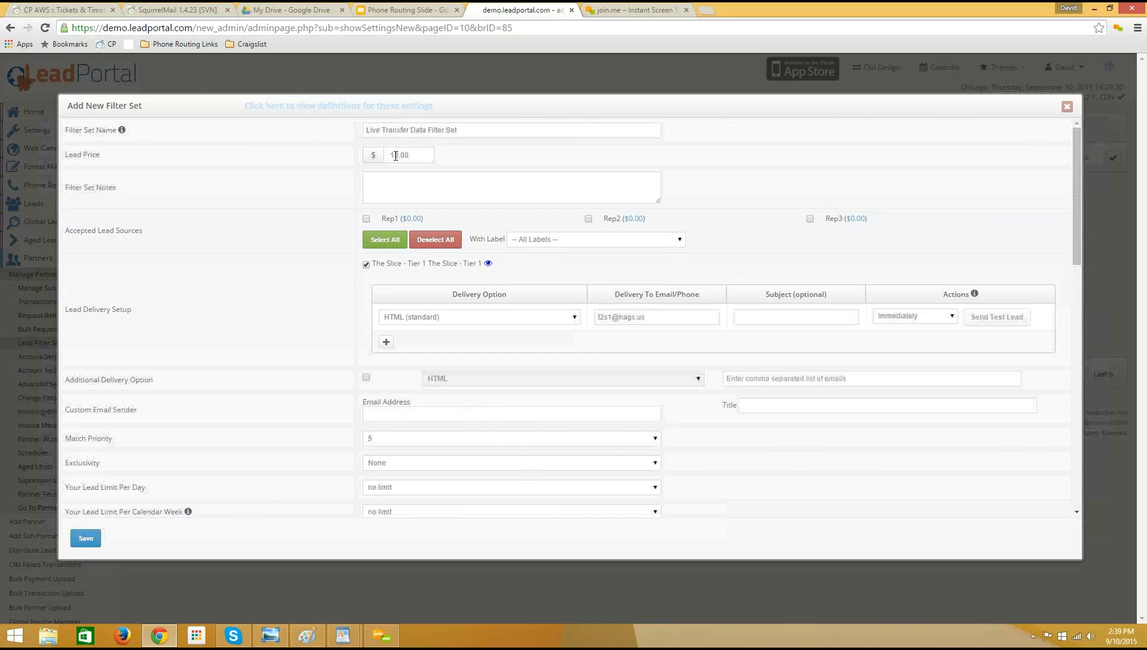
drag(423, 155, 349, 156)
text(00.00)
click(443, 181)
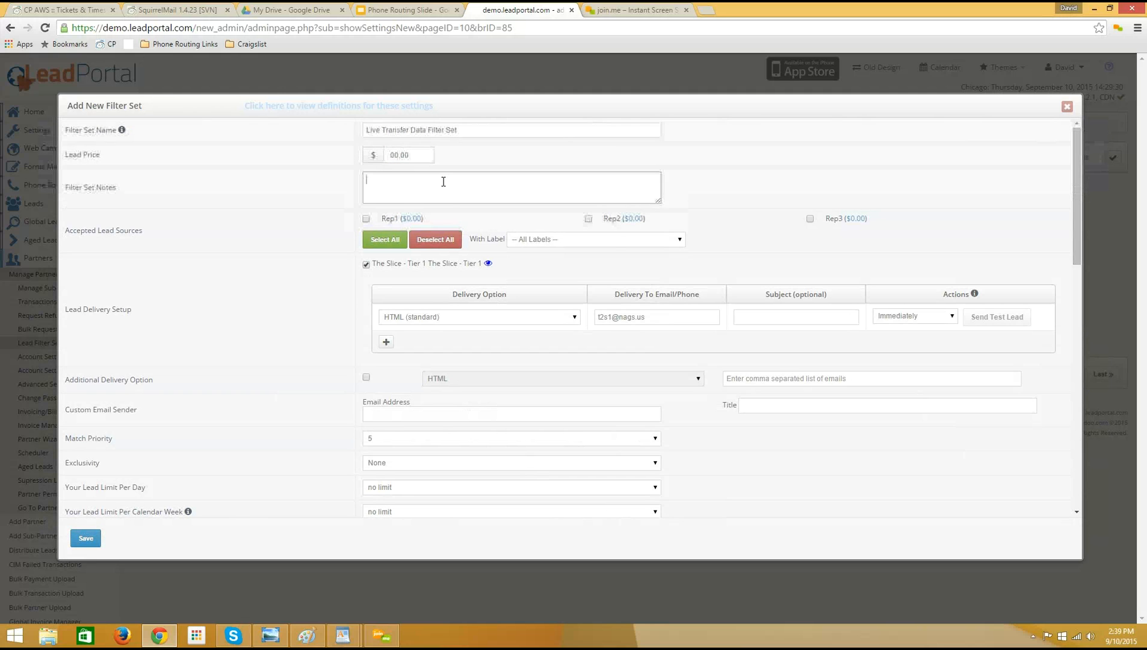
drag(422, 155, 392, 154)
click(412, 157)
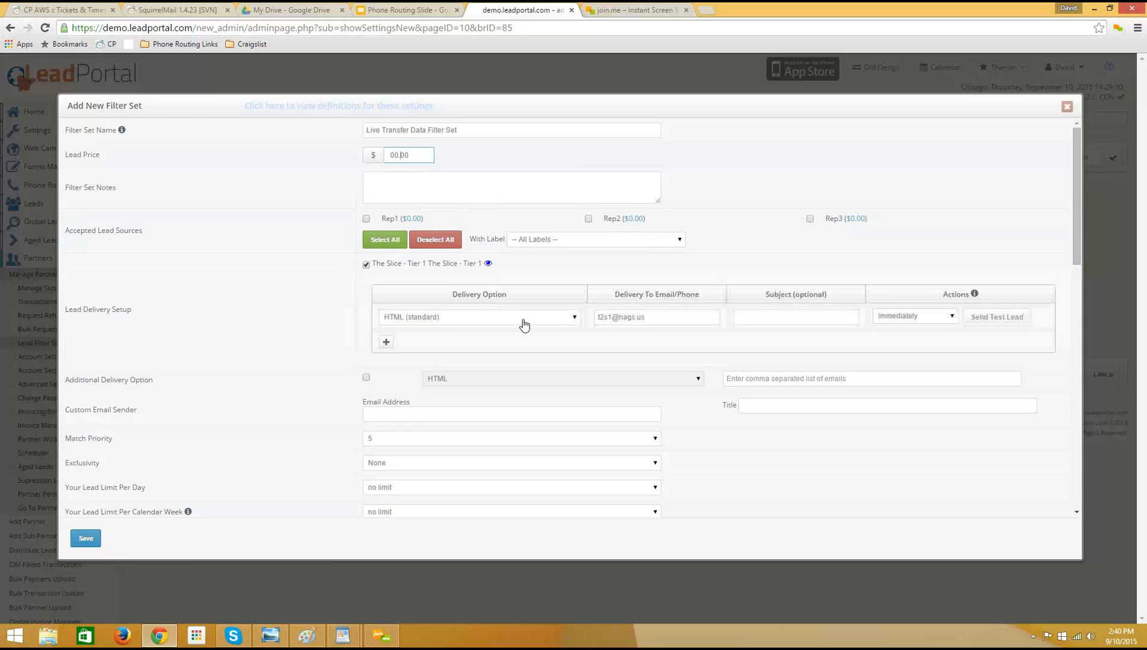
Review the delivery email, lead limits and accepted times of the Live Transfer Data filter set, and save it.
drag(645, 317, 600, 316)
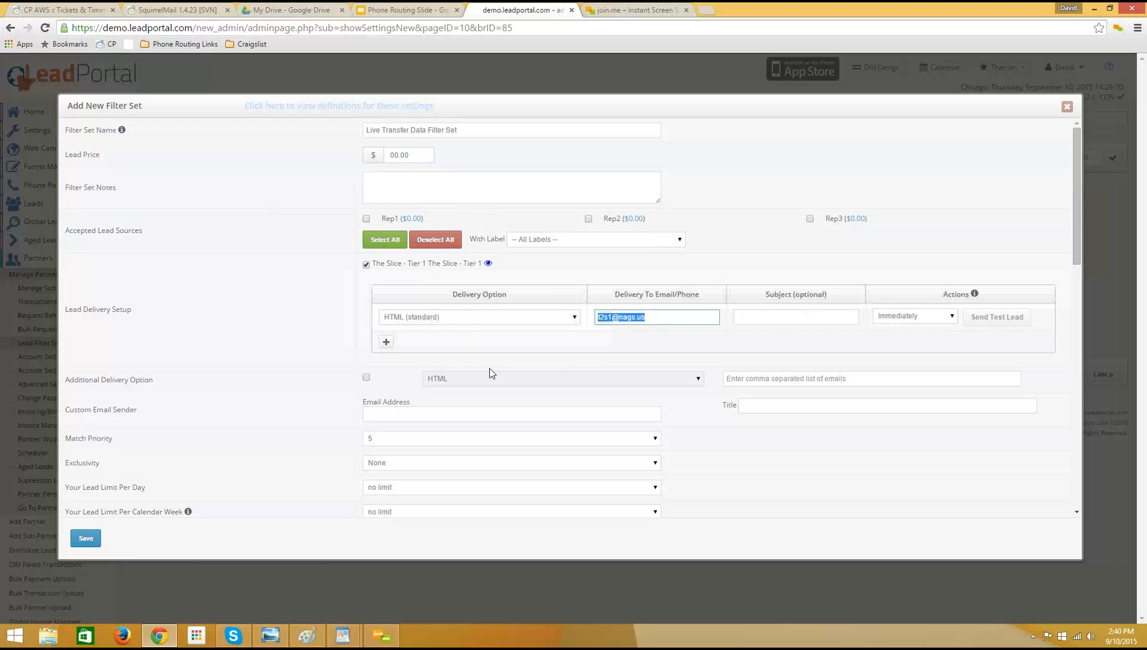
scroll(295, 363, down, 1)
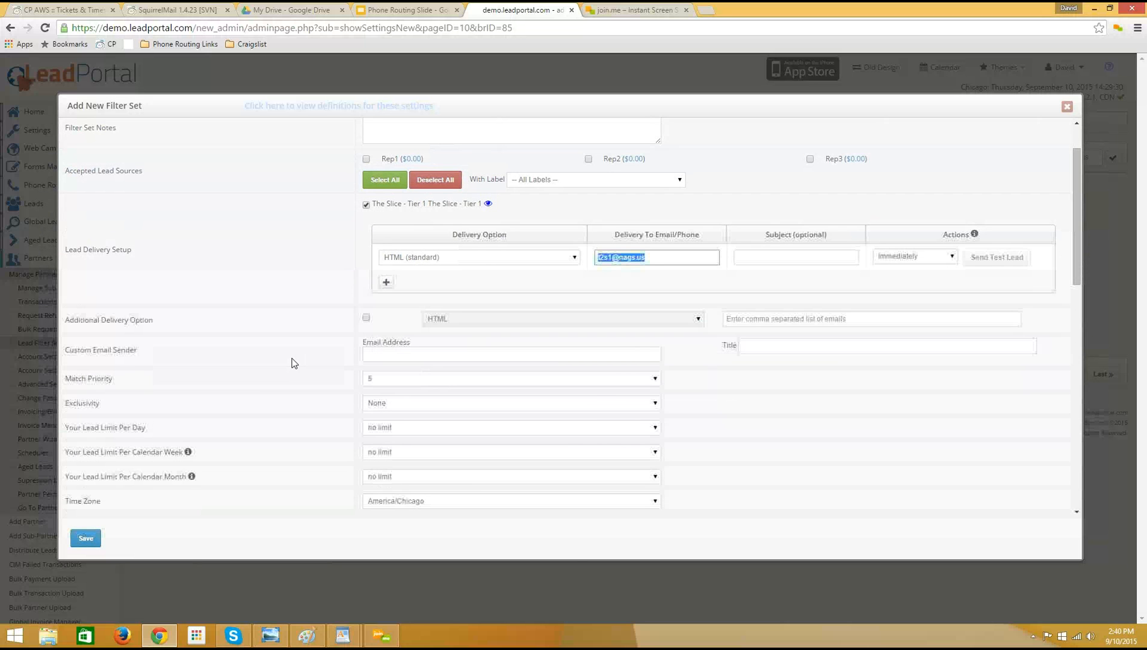
scroll(293, 362, down, 1)
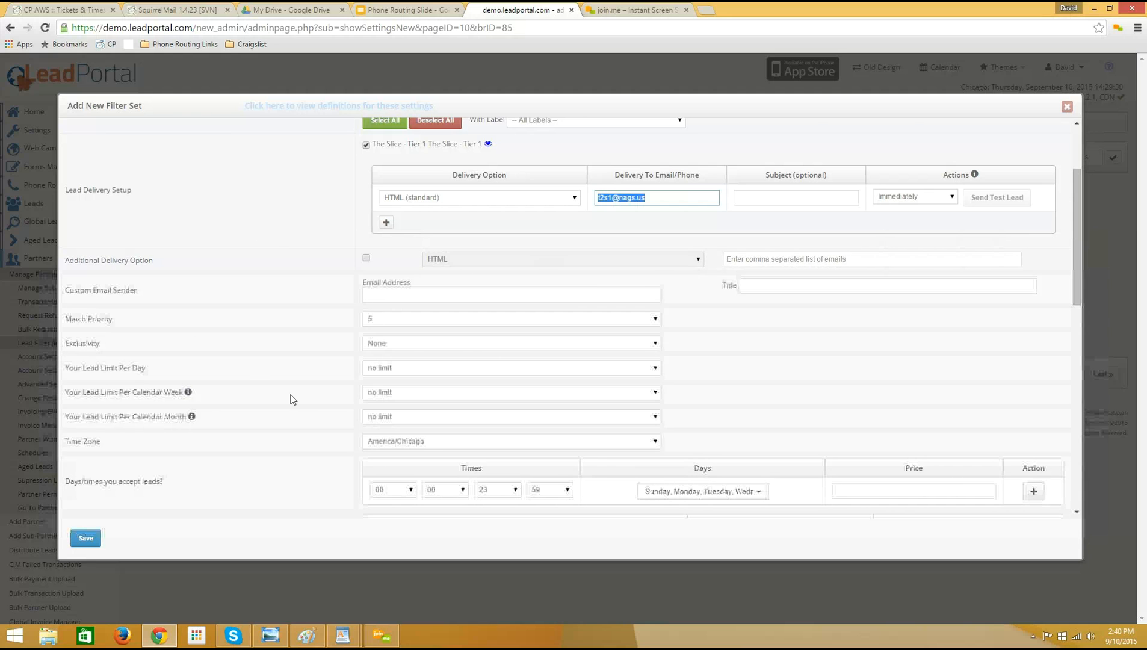
scroll(240, 415, down, 1)
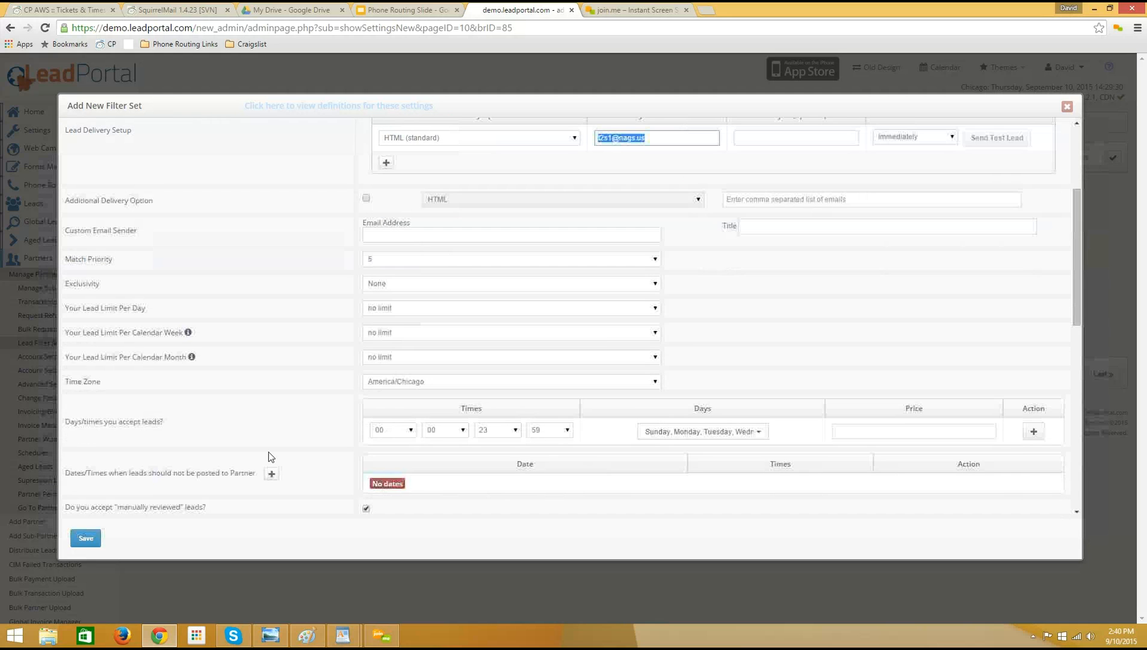
scroll(243, 351, down, 1)
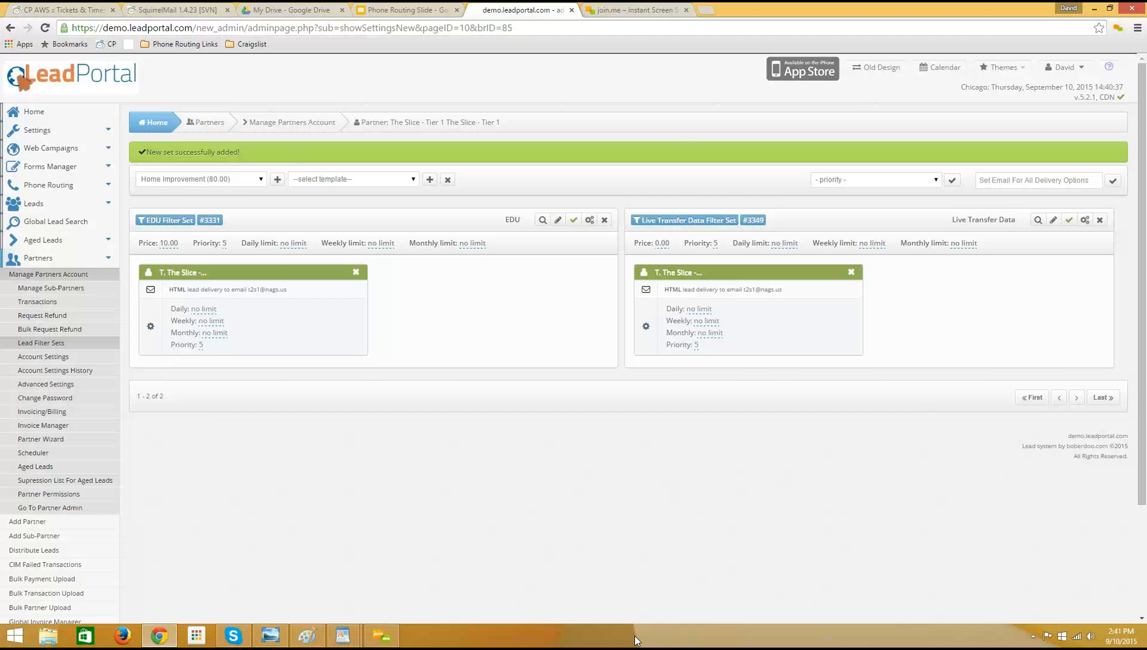
List the Live Transfer Data leads for August 12, 2015 to September 10, 2015.
click(64, 207)
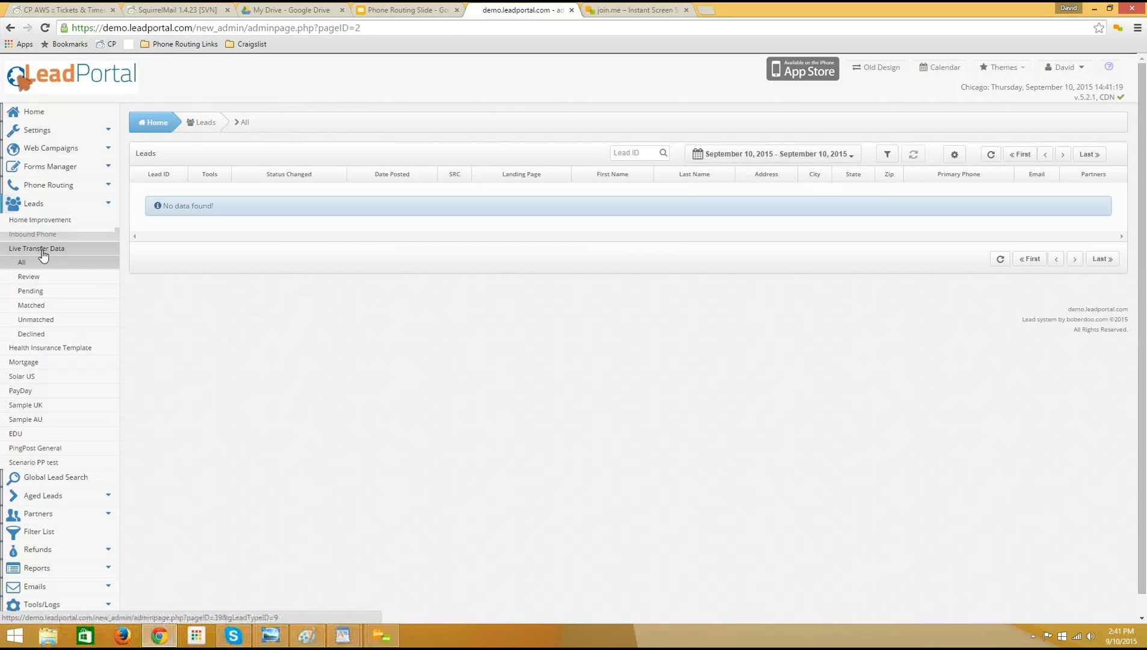
click(777, 154)
click(803, 243)
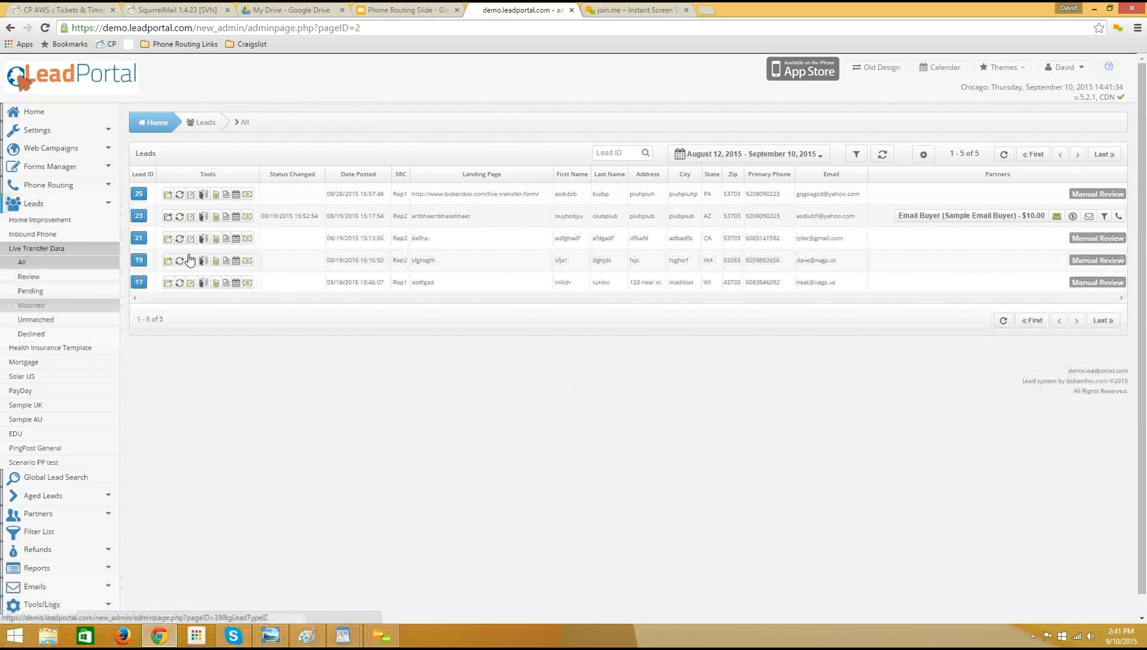
Open the Inbound Phone leads and examine the origin and terminating phones of the matched A1TaxLeads lead.
click(38, 235)
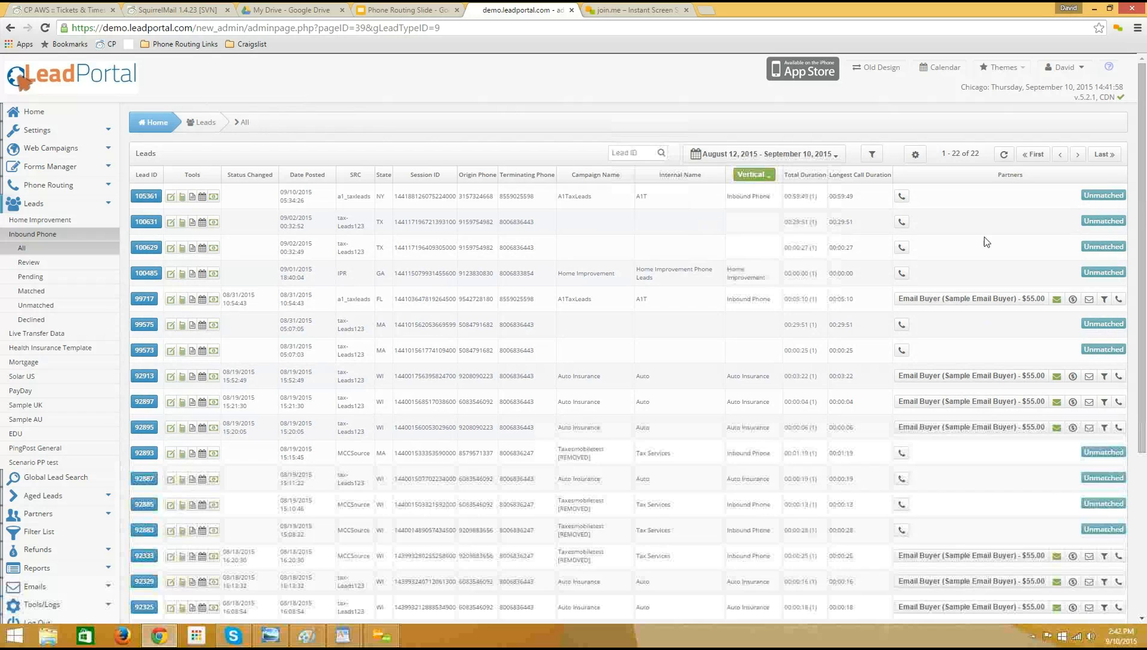
mouse_move(806, 306)
drag(456, 300, 527, 300)
click(501, 305)
click(517, 302)
click(540, 302)
Open the call details of the matched A1TaxLeads lead, play part of its recording and close the details.
click(1118, 300)
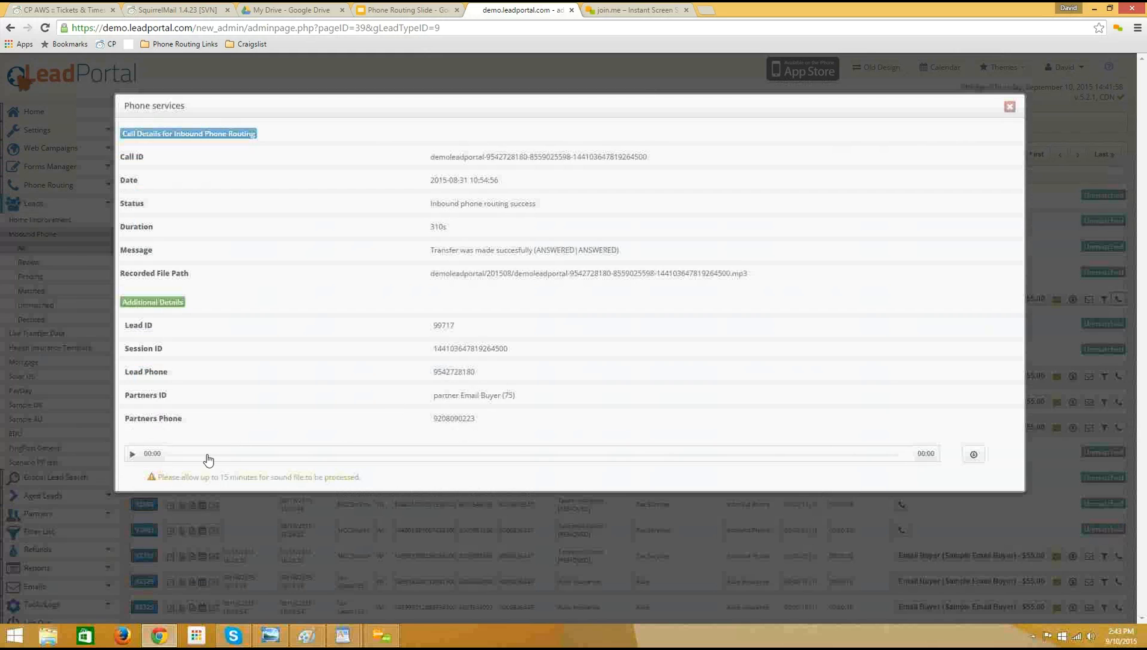
click(133, 453)
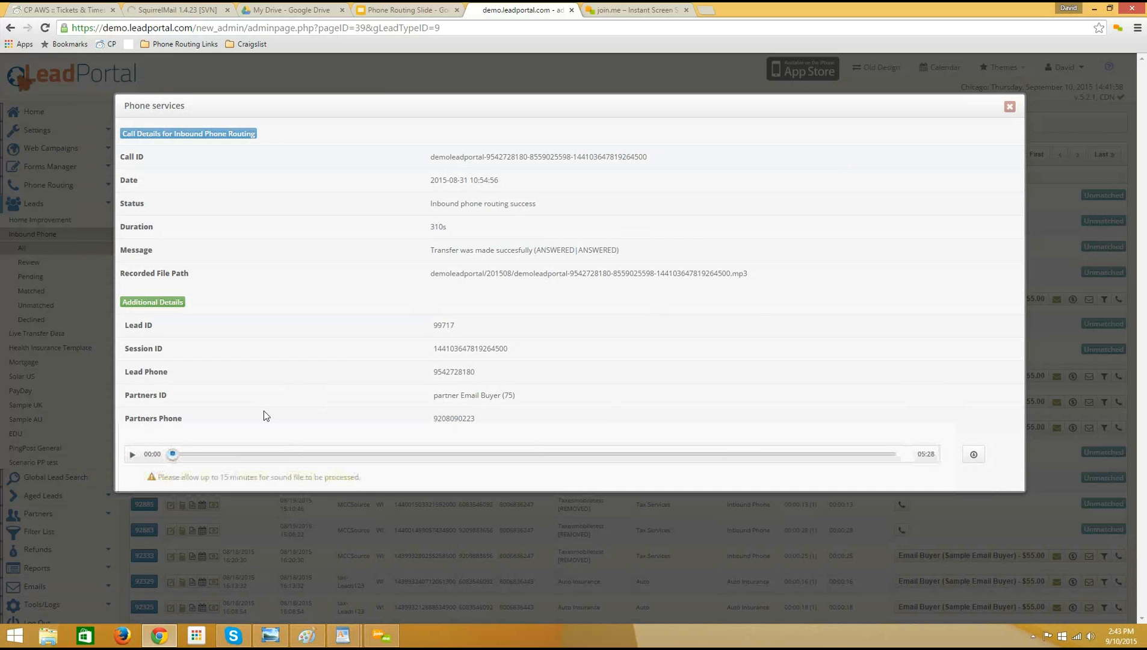
click(133, 454)
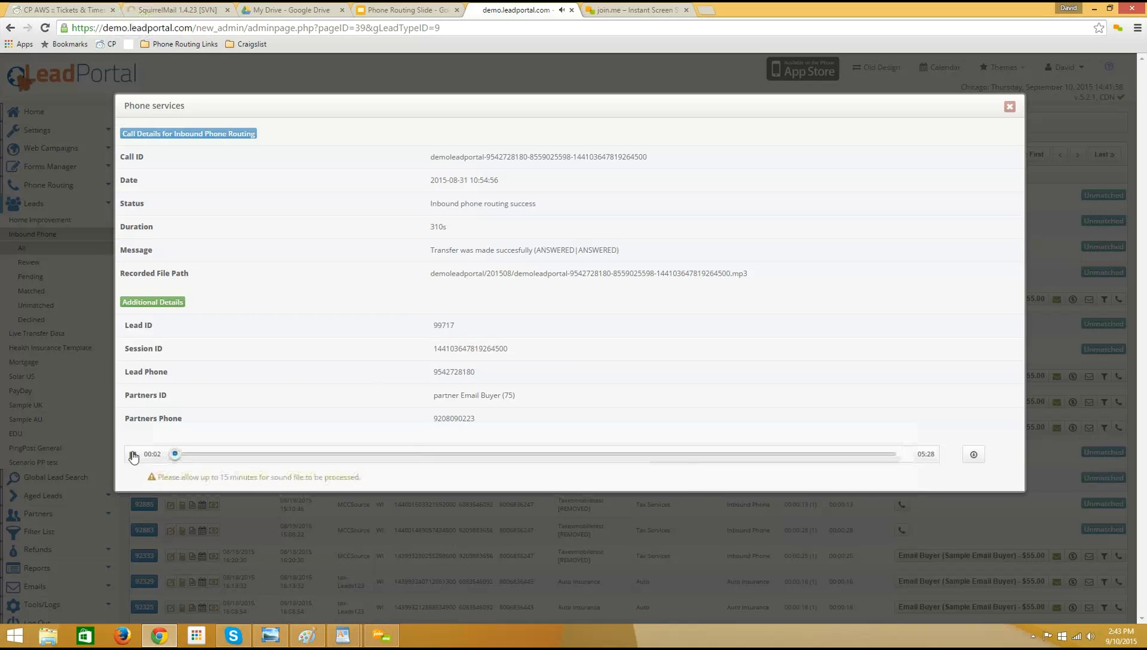
click(135, 456)
click(1008, 107)
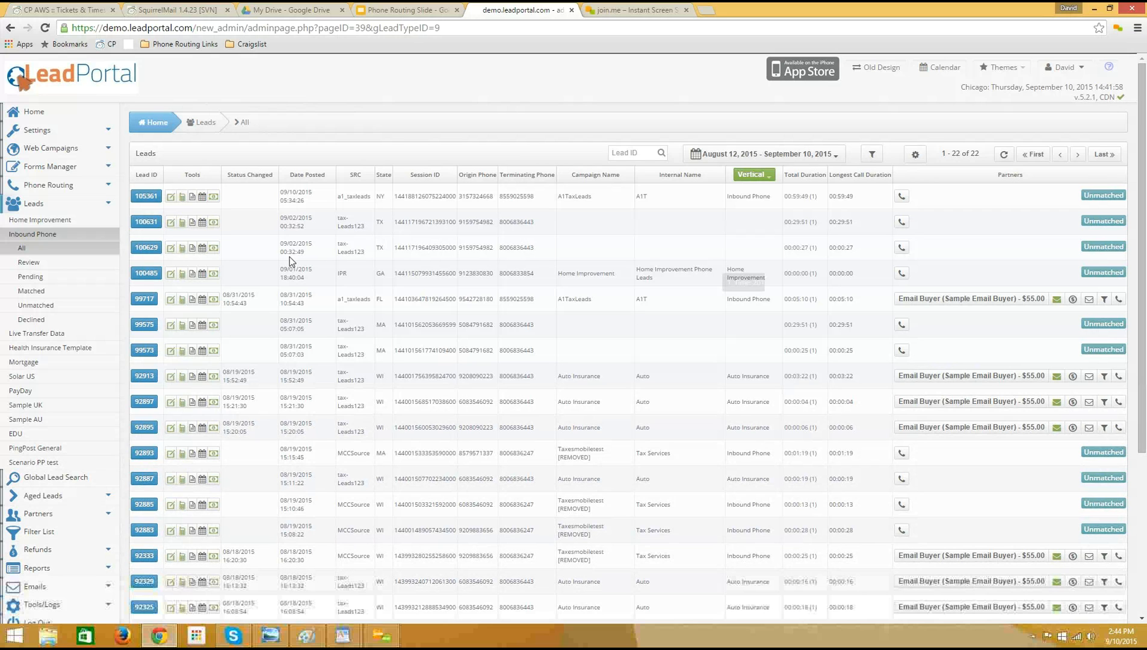
Copy the primary phone of the Live Transfer Data lead matched to Email Buyer.
click(34, 338)
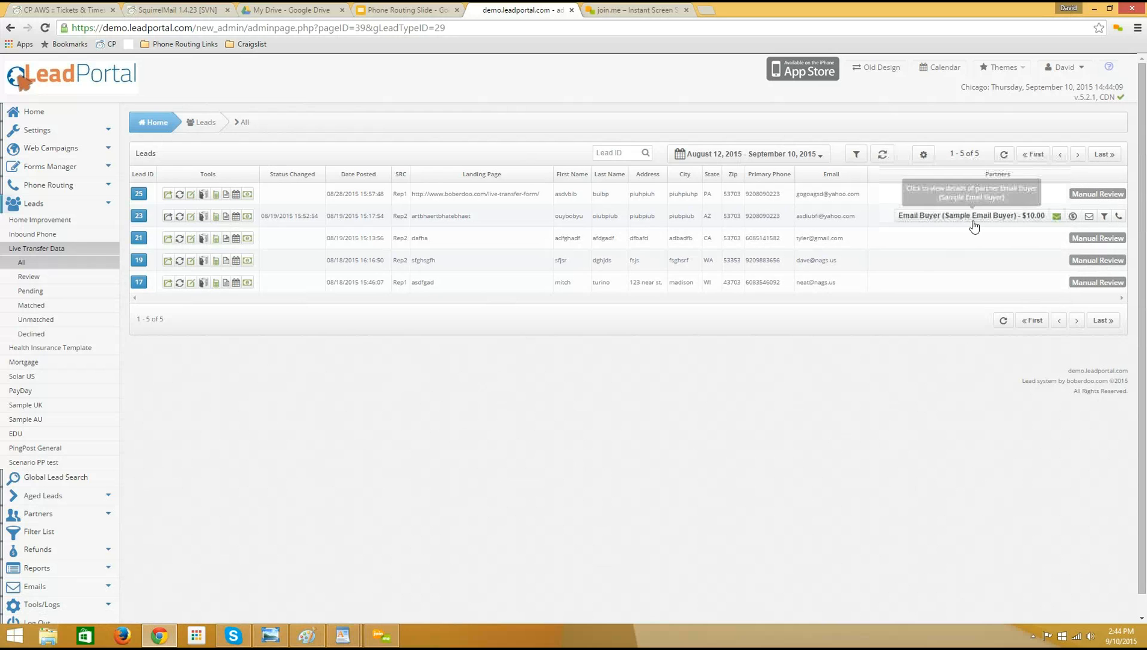
double_click(763, 216)
key(ctrl+c)
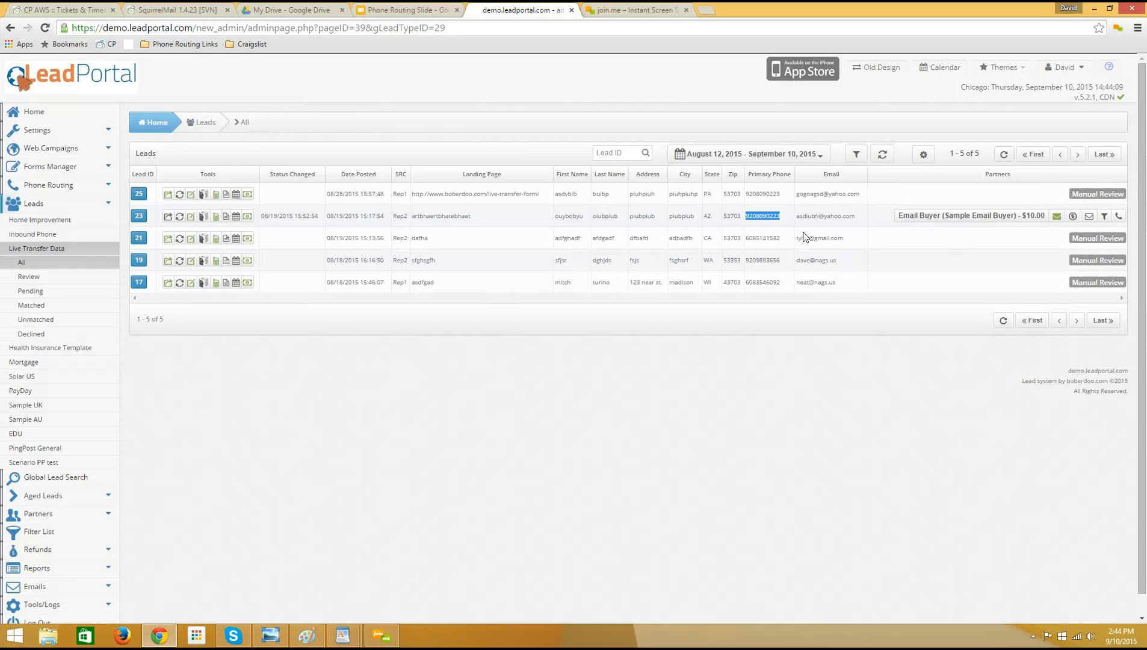
click(764, 212)
Search the Inbound Phone leads page for the copied phone number and examine the first matching call's phone fields.
click(46, 236)
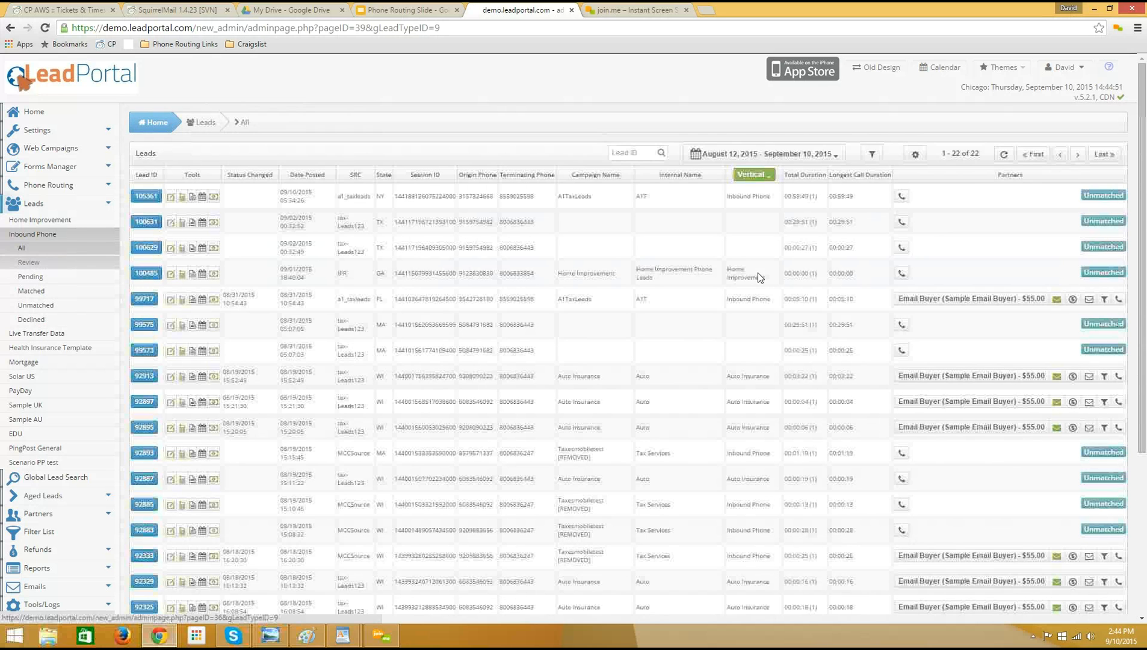
key(ctrl+f)
key(ctrl+v)
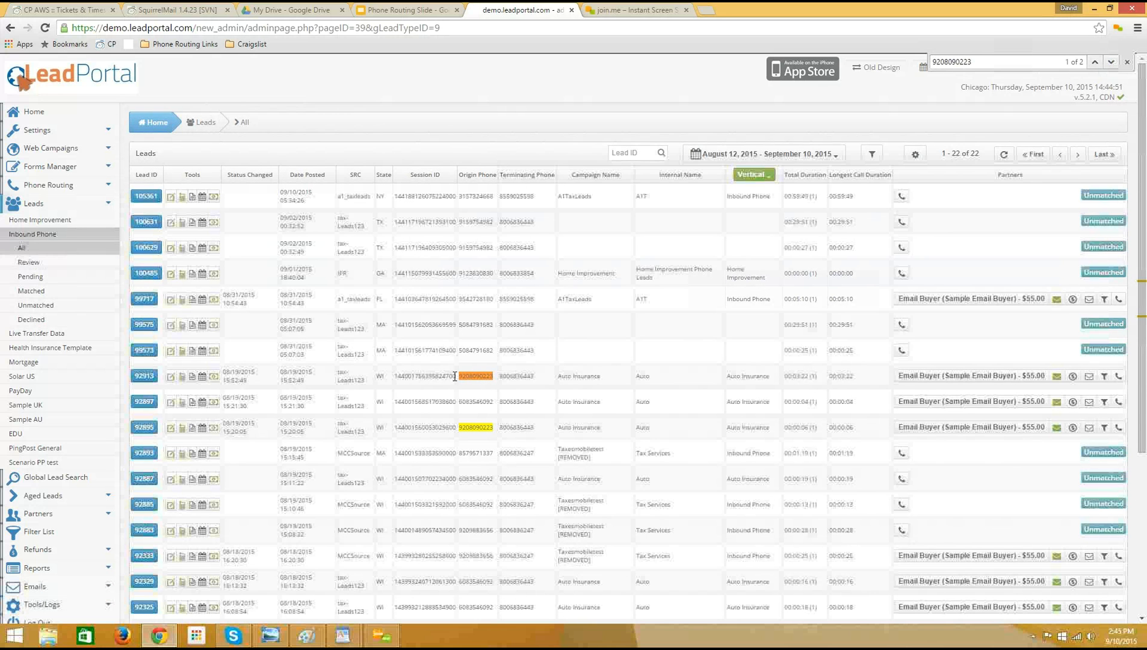
drag(462, 376, 540, 383)
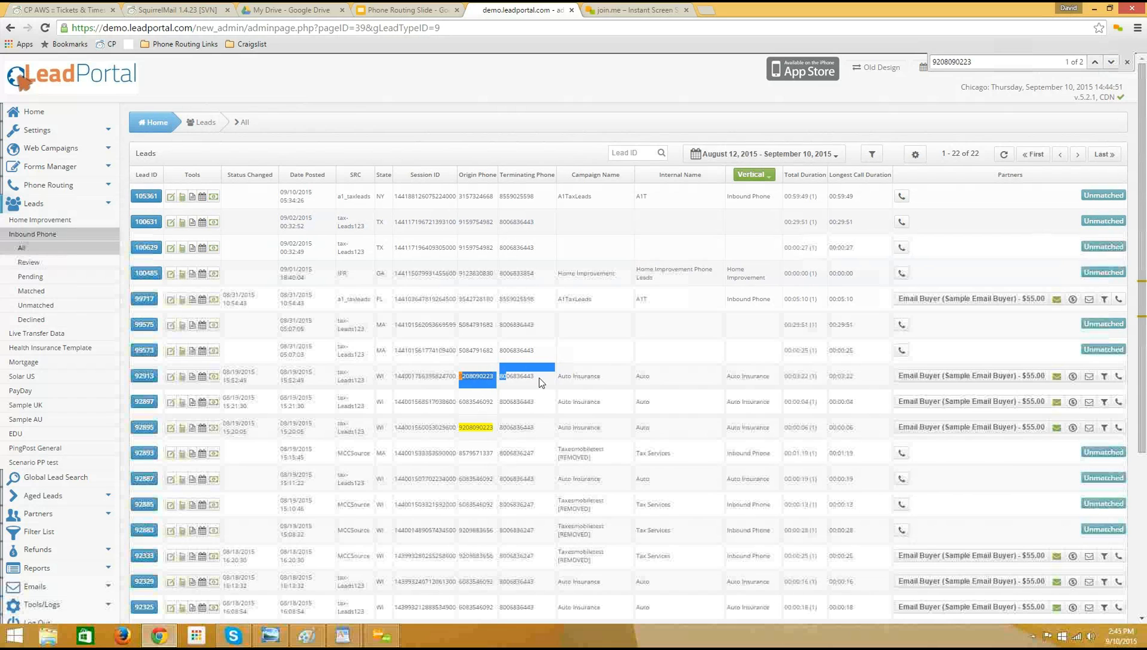
click(493, 379)
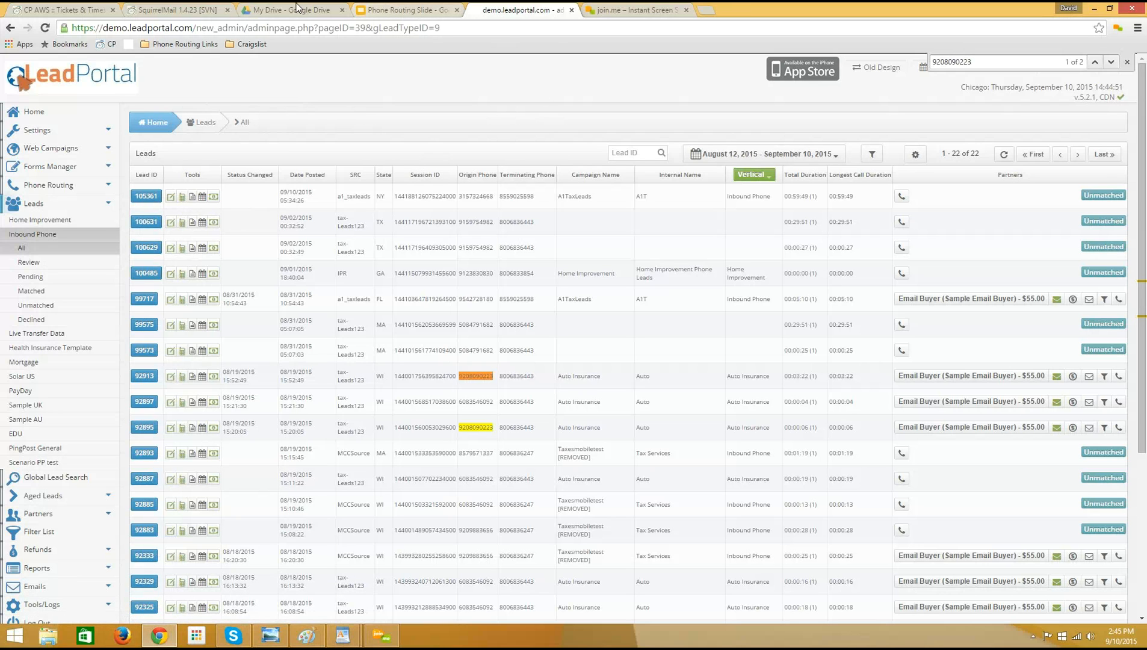
Switch to the Phone Routing Slide presentation in Google Slides.
click(417, 12)
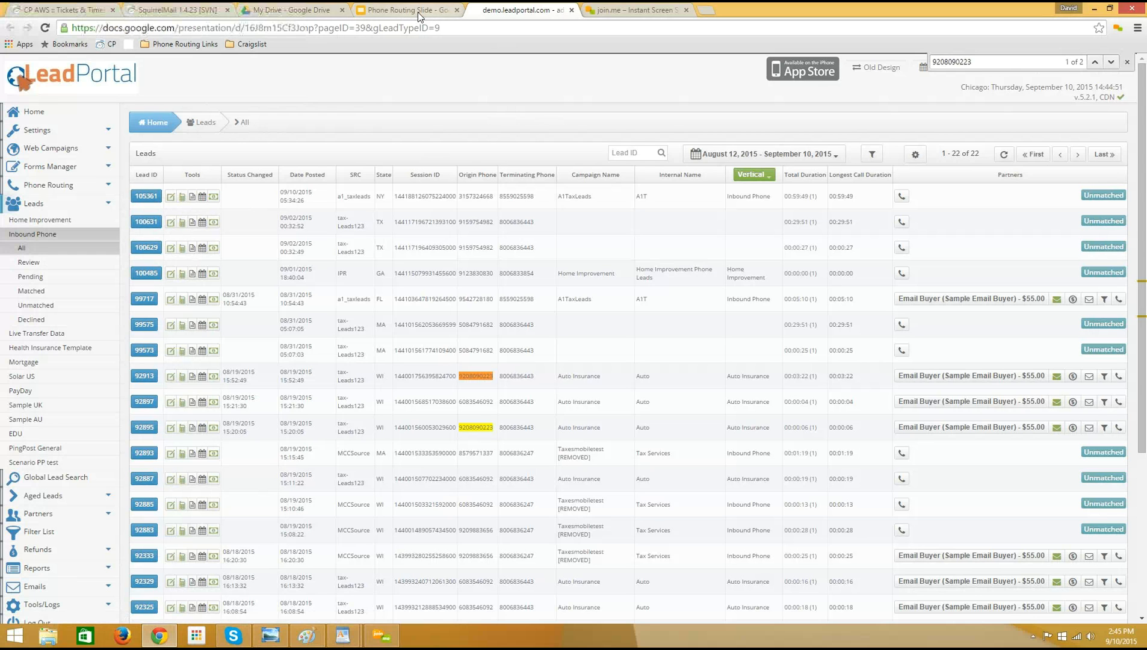